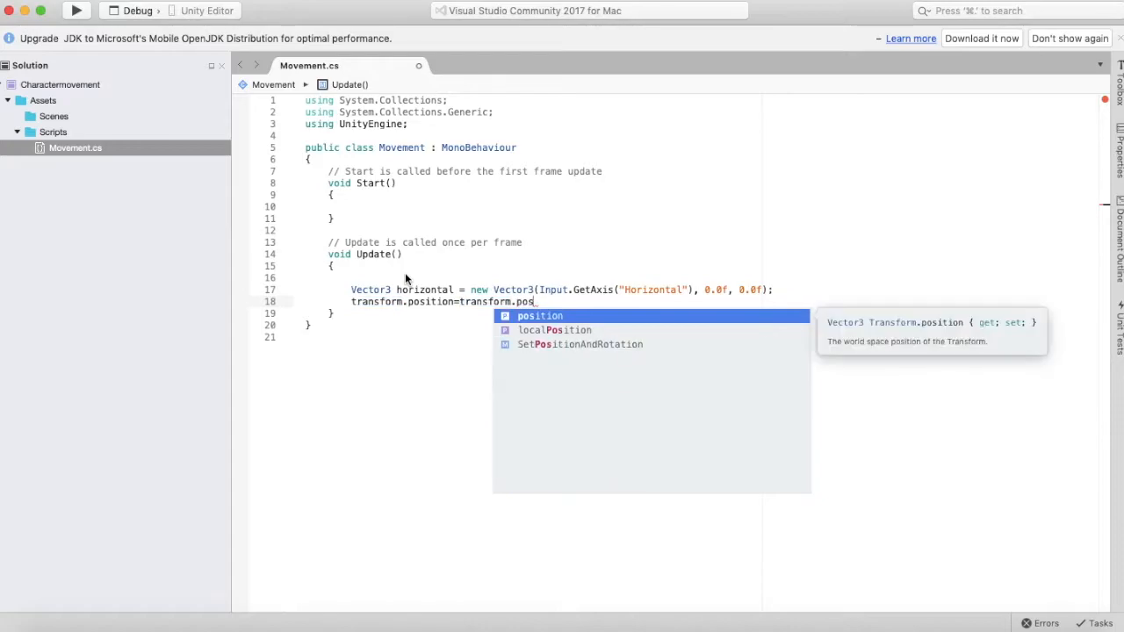
{"action": "type", "text": "+hori"}
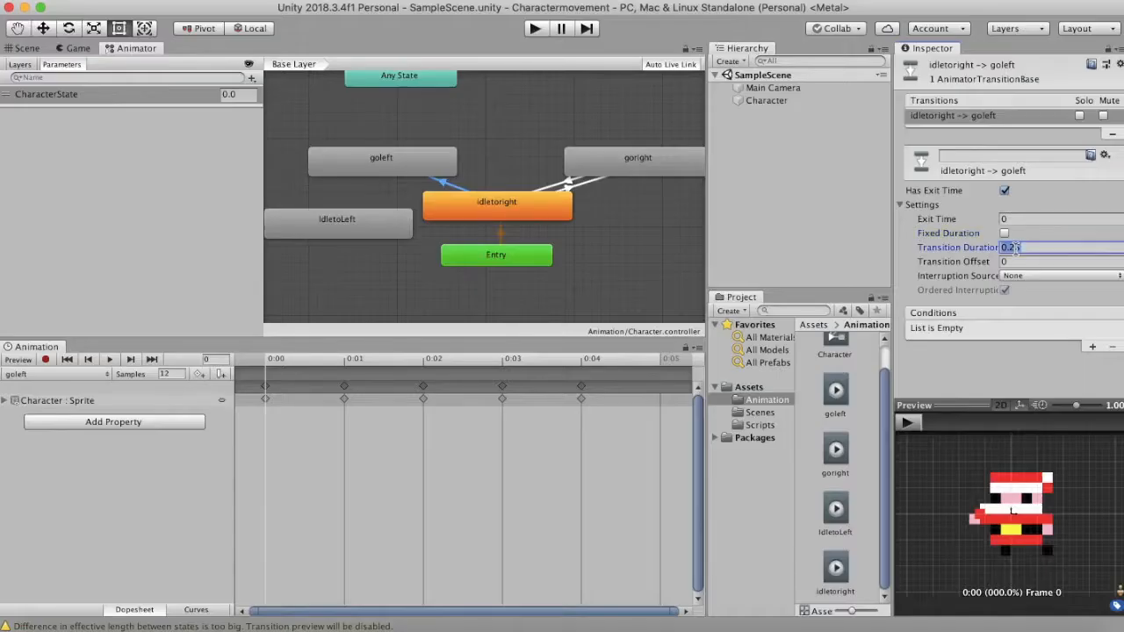
{"action": "type", "text": "0"}
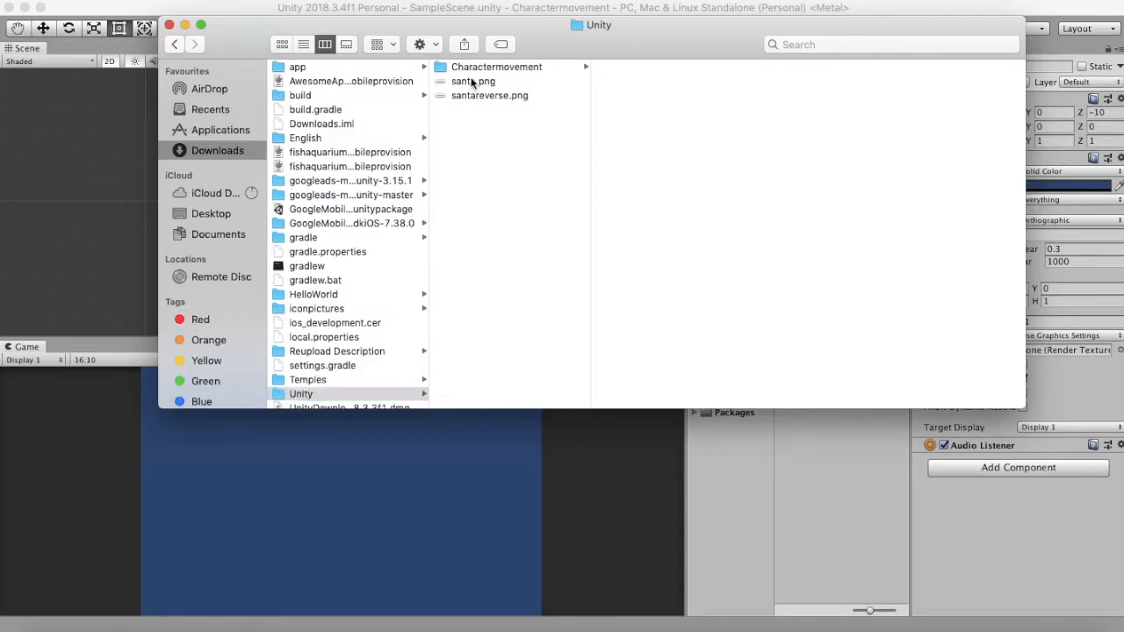
Preview the santa.png and santareverse.png sprite sheets in the Unity downloads folder.
{"action": "left_click", "coordinate": [472, 80]}
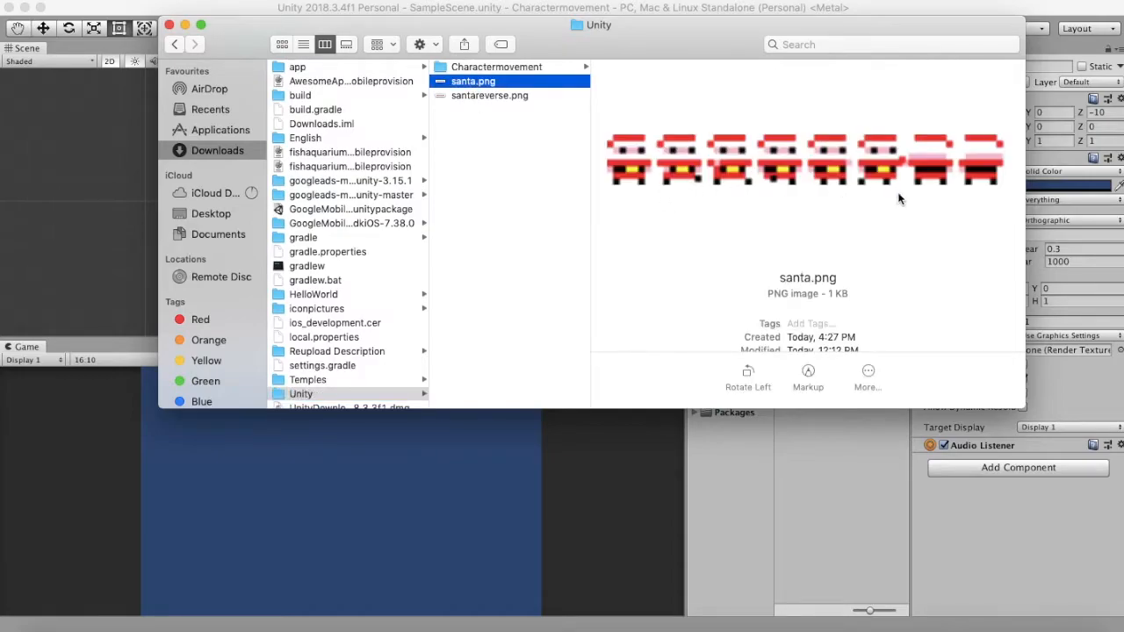
{"action": "left_click", "coordinate": [474, 97]}
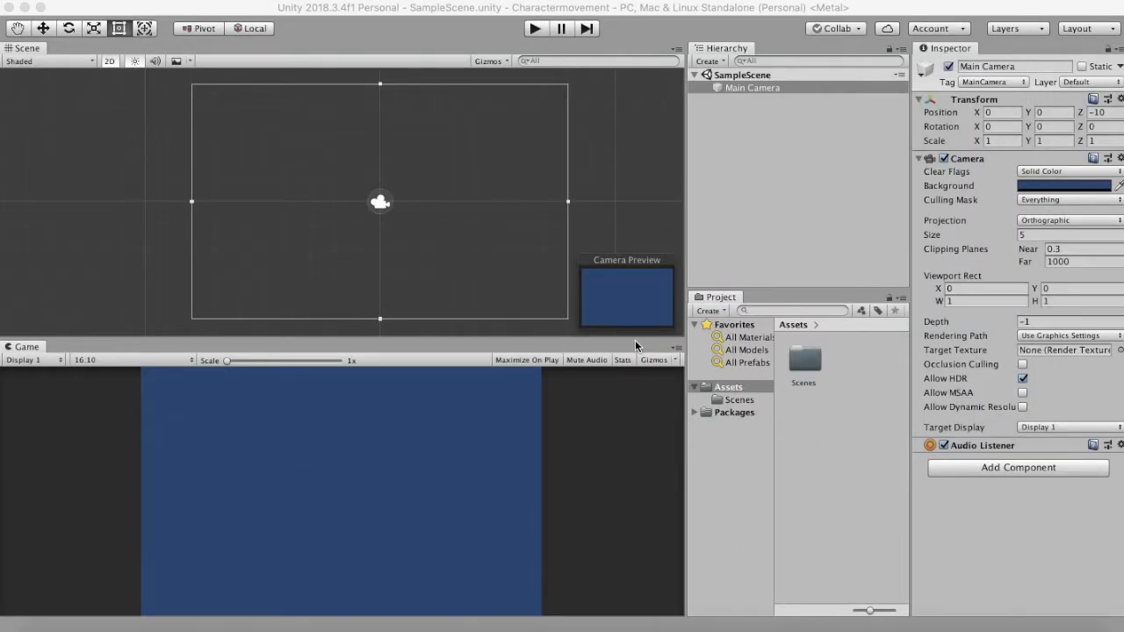
Change the Main Camera's background to an olive yellow, hexadecimal 797732, in the Unity editor.
{"action": "left_click", "coordinate": [471, 12]}
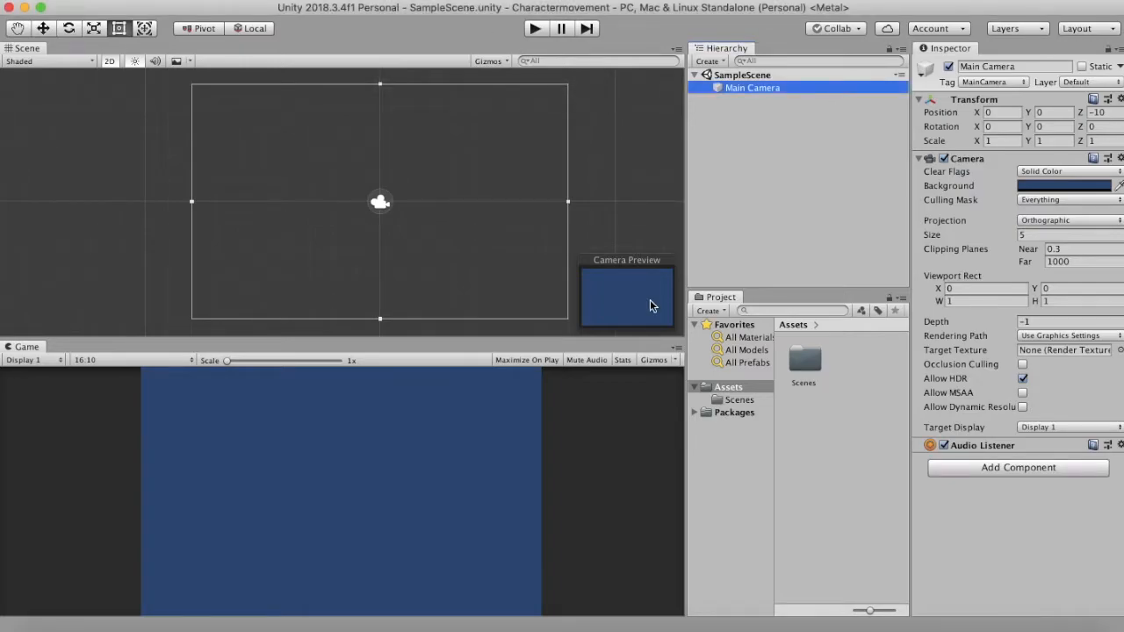
{"action": "left_click", "coordinate": [774, 143]}
{"action": "left_click", "coordinate": [755, 89]}
{"action": "left_click", "coordinate": [1036, 189]}
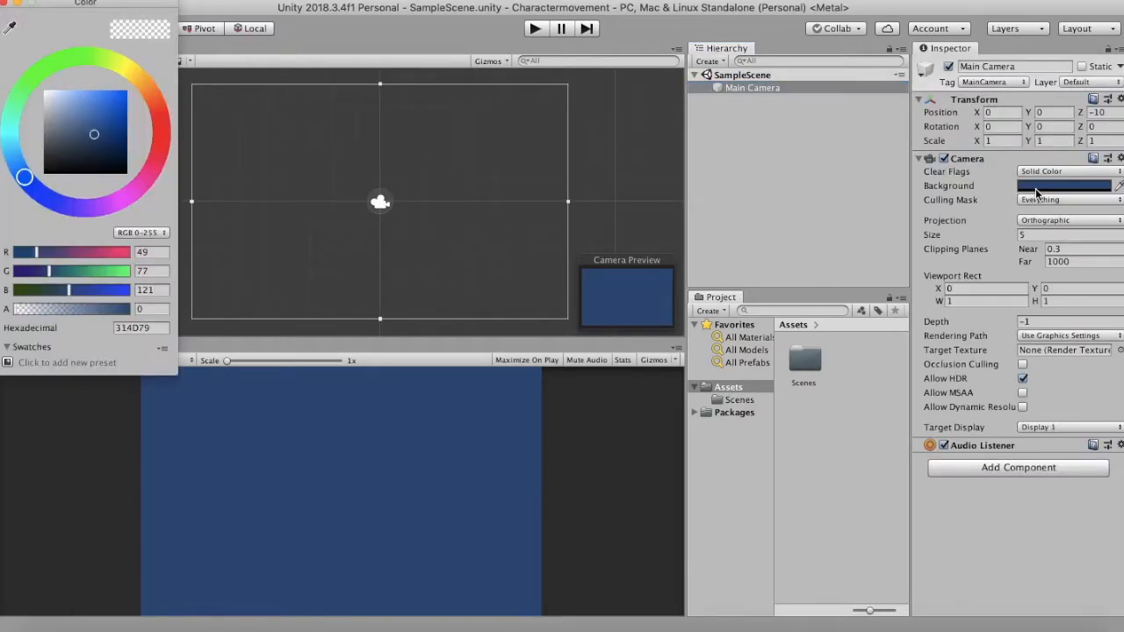
{"action": "left_click", "coordinate": [127, 73]}
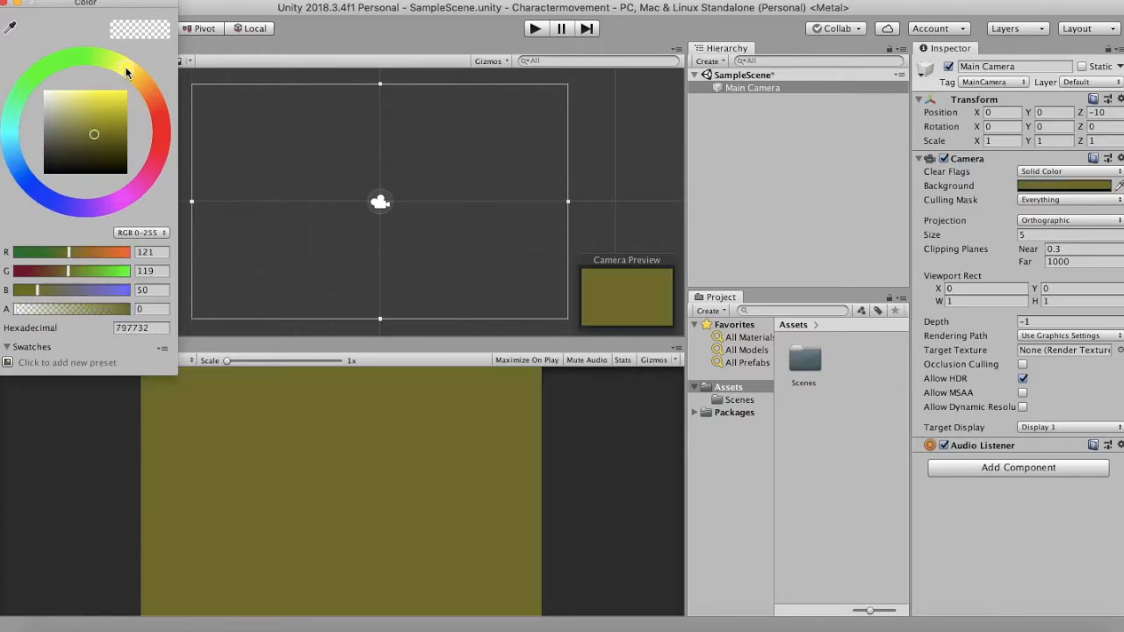
{"action": "left_click", "coordinate": [328, 404]}
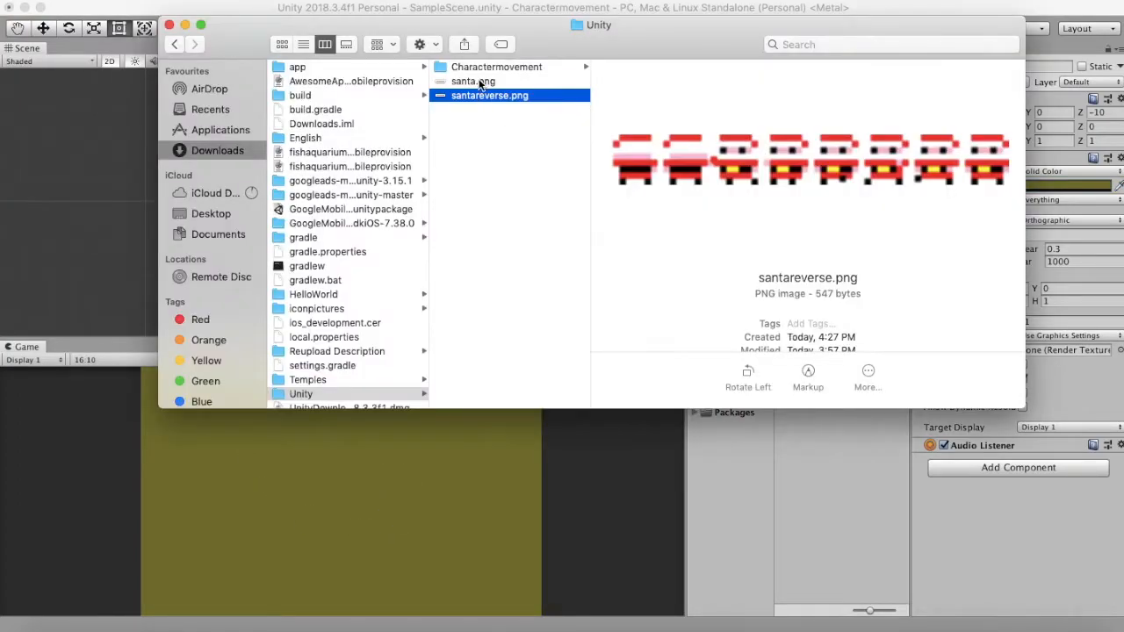
Import santa.png and santareverse.png from Finder into the project's Assets folder.
{"action": "left_click", "coordinate": [479, 81]}
{"action": "left_click", "coordinate": [483, 97], "text": "shift"}
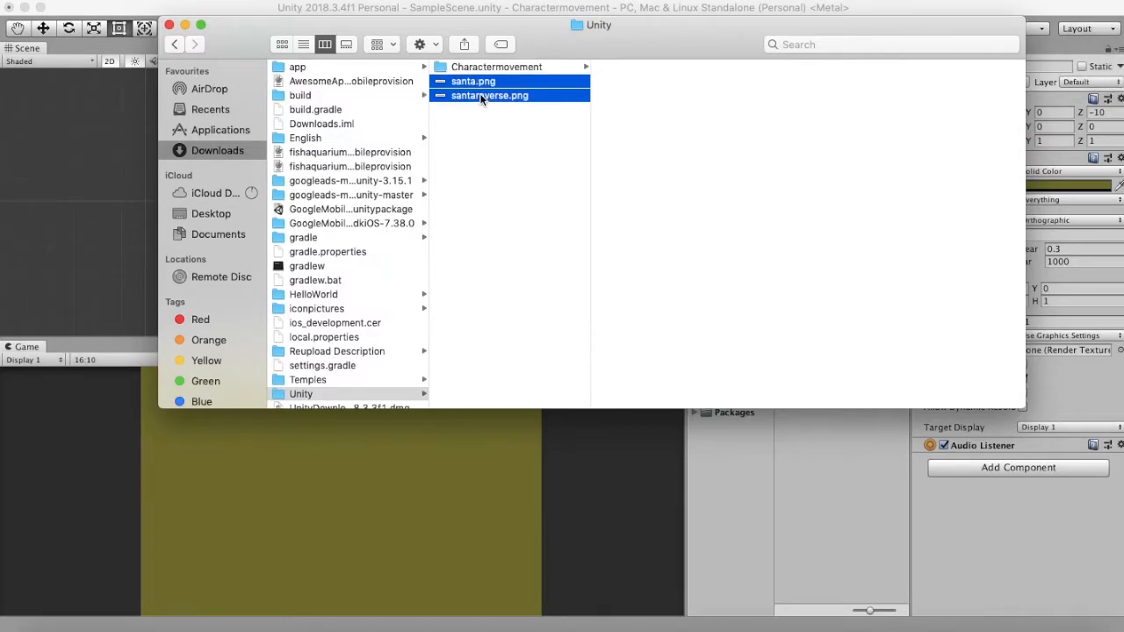
{"action": "left_click_drag", "start_coordinate": [481, 87], "coordinate": [834, 479]}
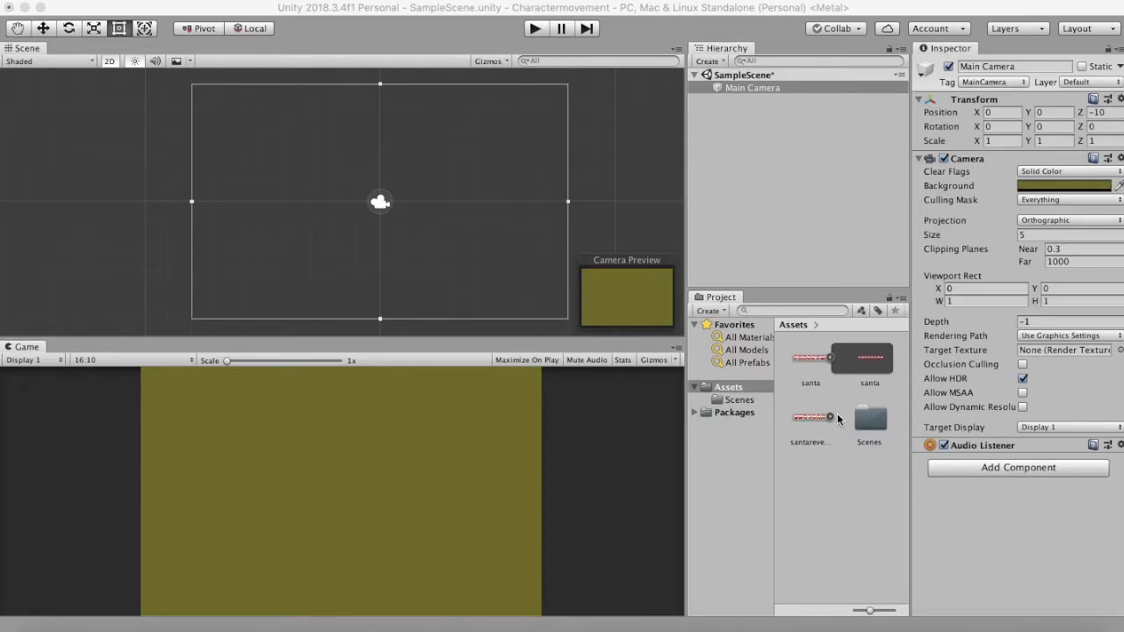
Switch to Finder to look at the santa.png sprite sheet again, then return to Unity.
{"action": "key", "text": "super+Tab"}
{"action": "left_click", "coordinate": [480, 86]}
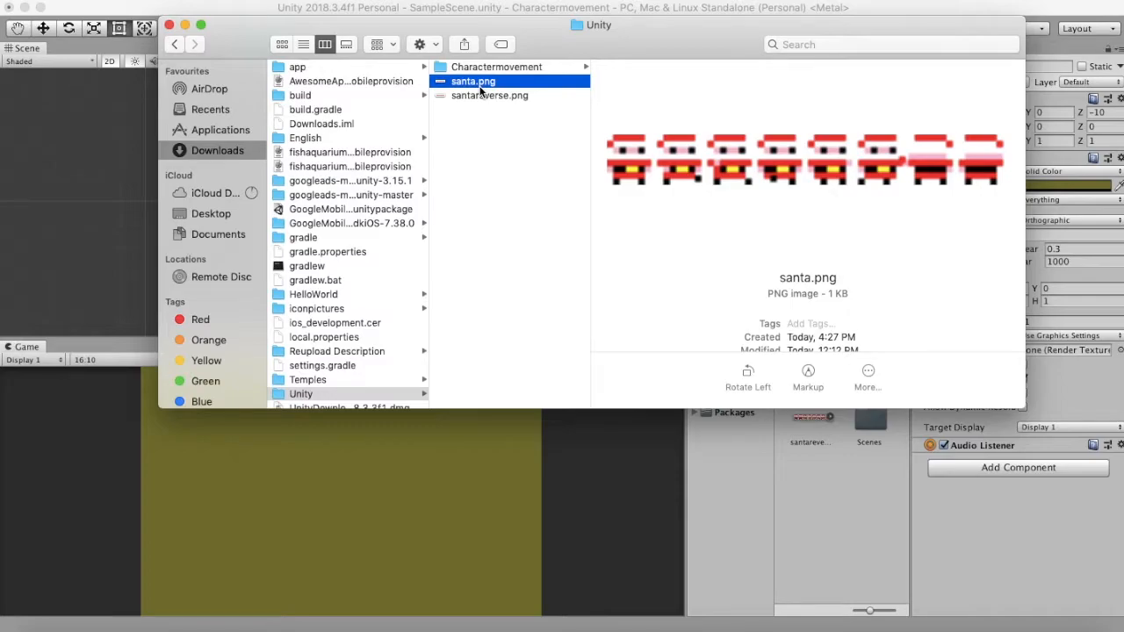
{"action": "key", "text": "super+Tab"}
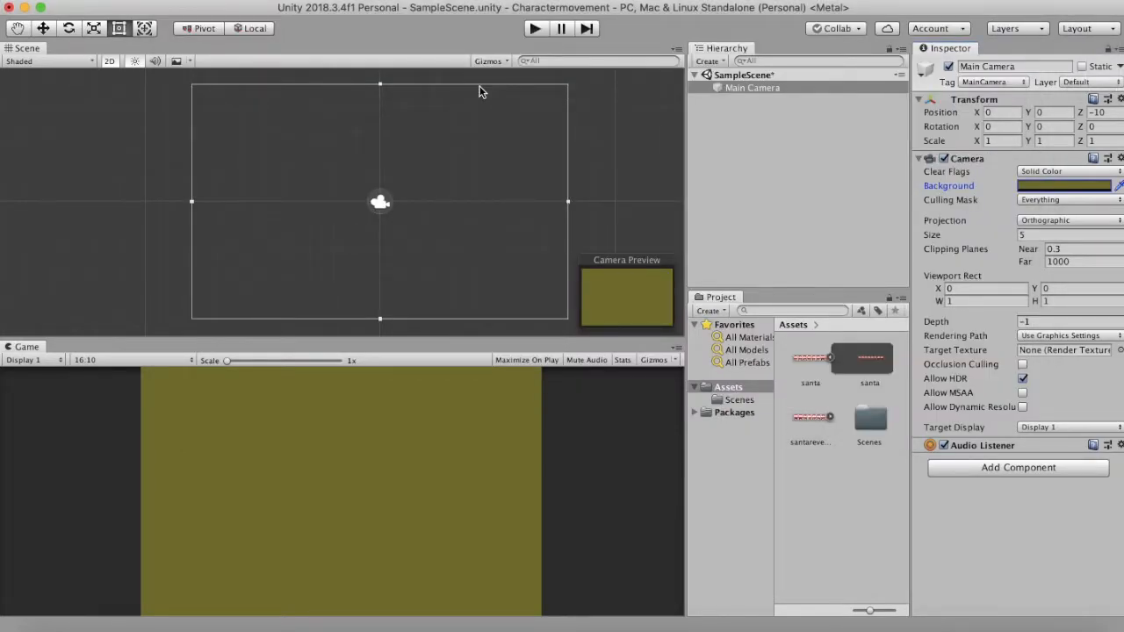
{"action": "left_click", "coordinate": [479, 92]}
Set the santareverse texture's filter mode to Point (no filter) and compression to None, and apply the import settings.
{"action": "left_click", "coordinate": [811, 418]}
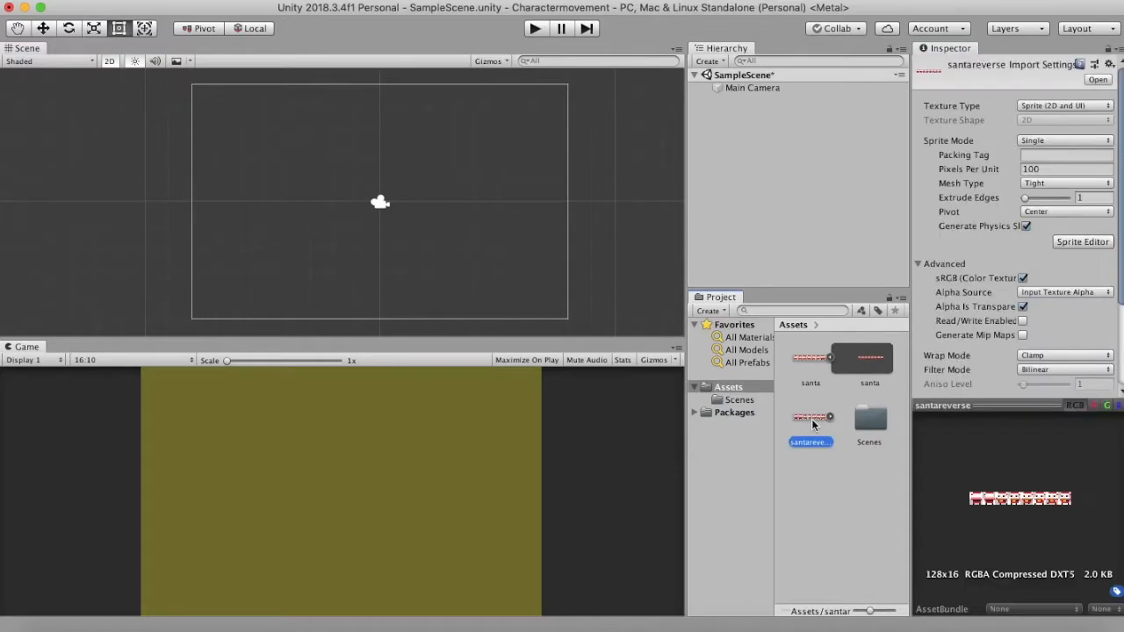
{"action": "left_click_drag", "start_coordinate": [911, 213], "coordinate": [813, 213]}
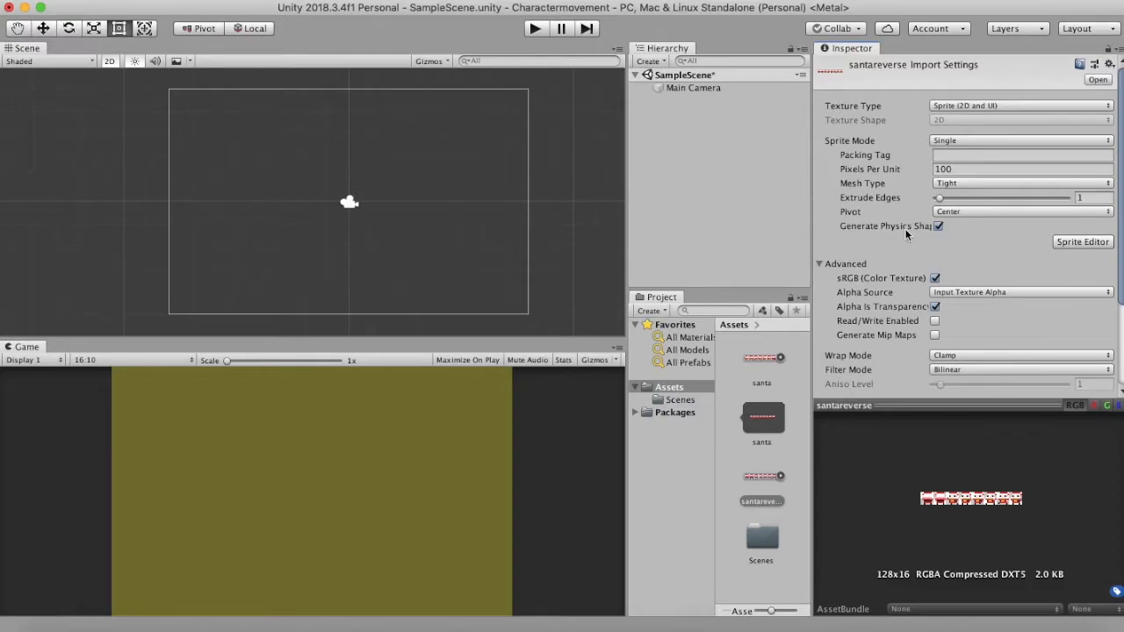
{"action": "mouse_move", "coordinate": [907, 234]}
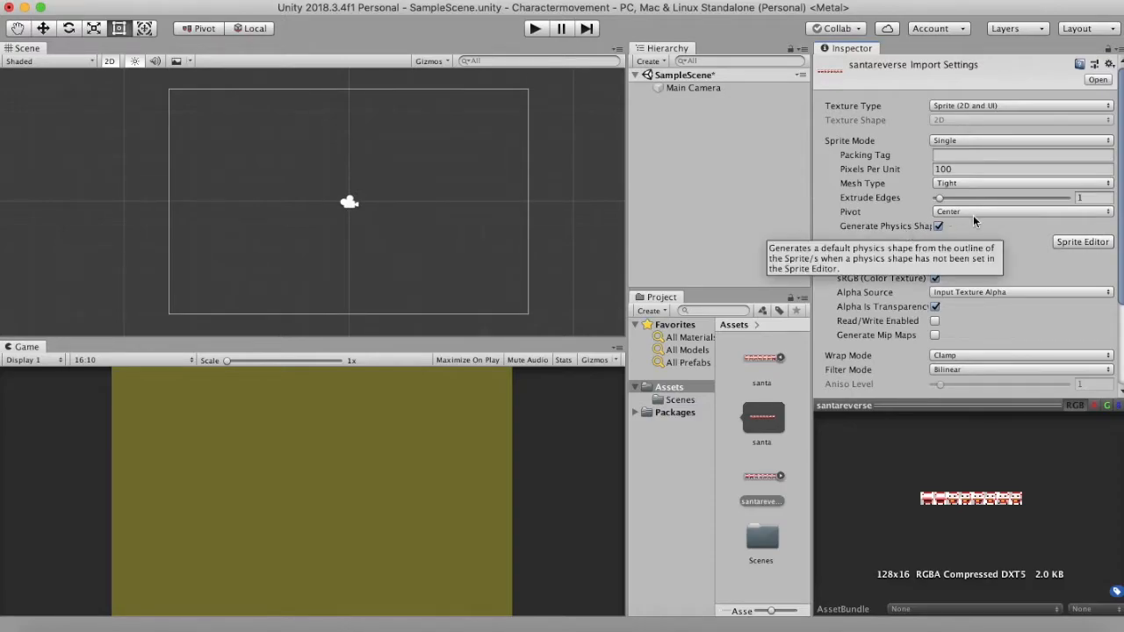
{"action": "scroll", "coordinate": [998, 259], "scroll_direction": "down", "scroll_amount": 3}
{"action": "left_click", "coordinate": [982, 245]}
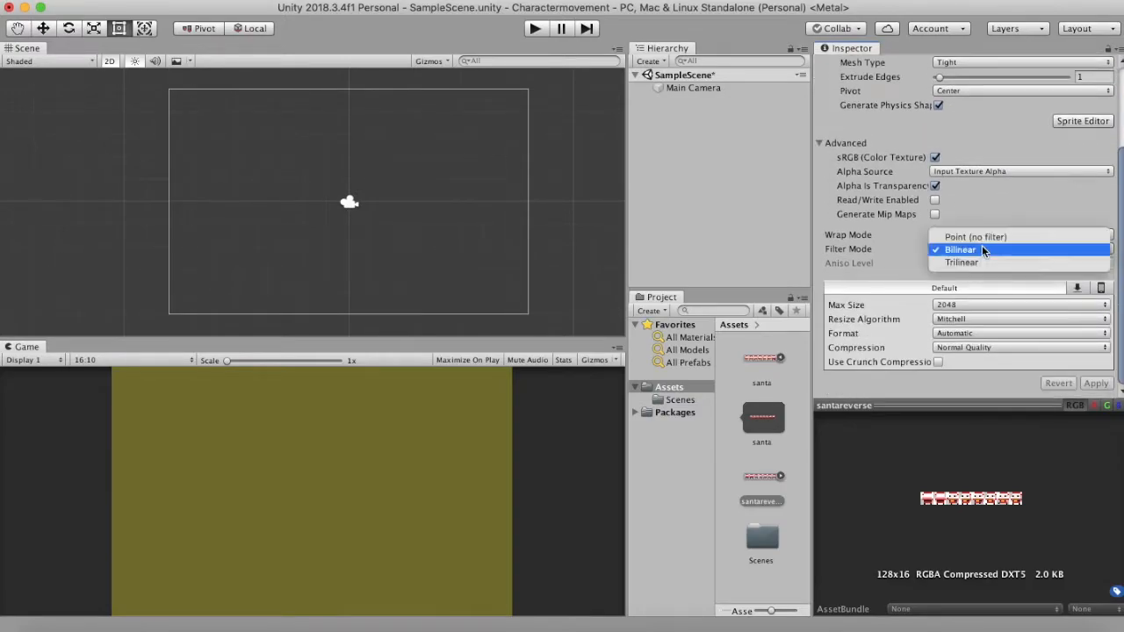
{"action": "left_click", "coordinate": [982, 238]}
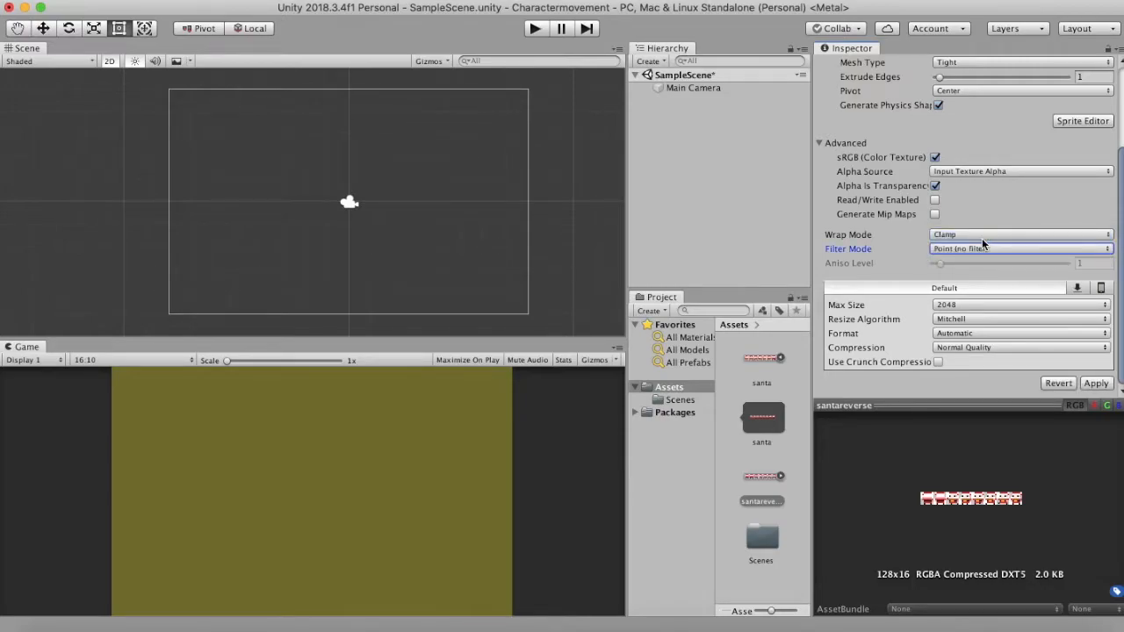
{"action": "left_click", "coordinate": [979, 349]}
{"action": "left_click", "coordinate": [977, 323]}
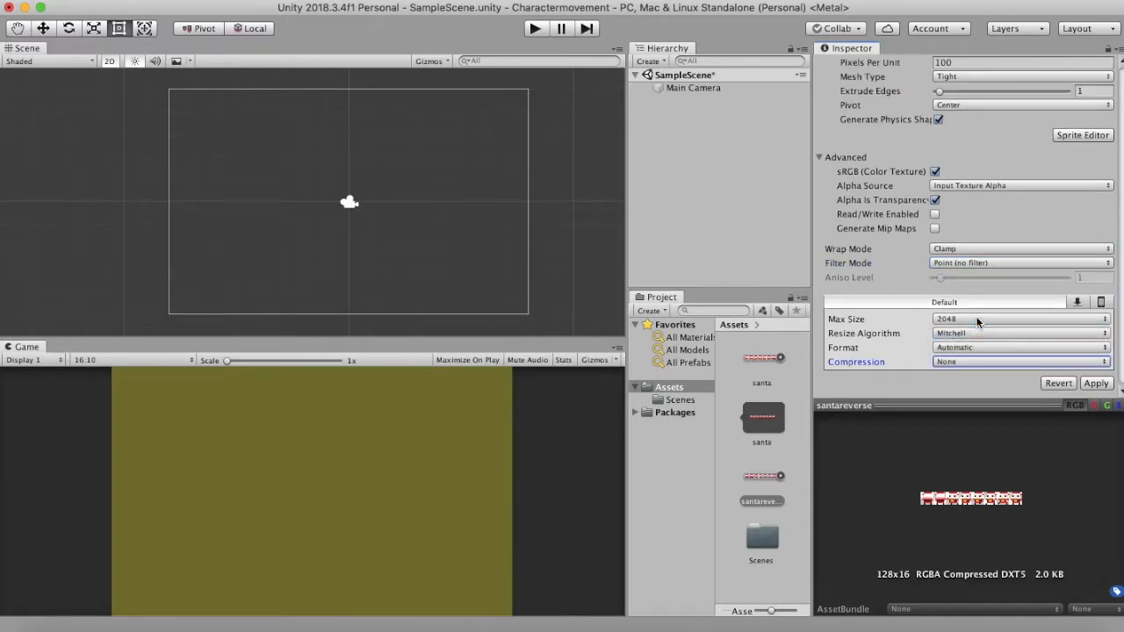
{"action": "left_click", "coordinate": [1098, 384]}
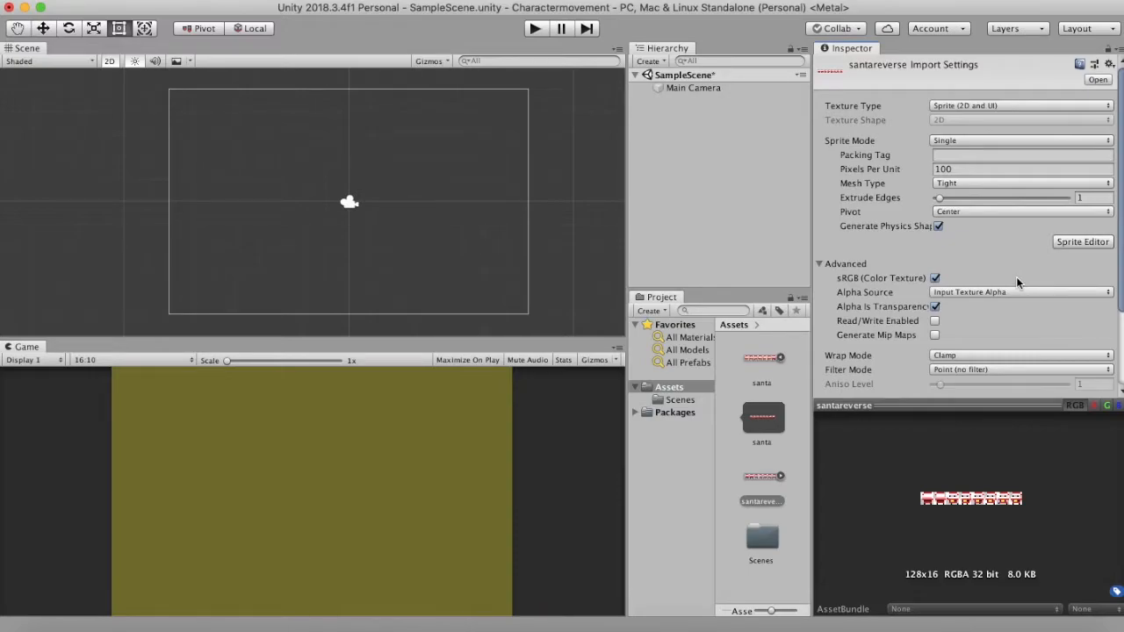
Set the santareverse texture's sprite mode to Multiple and apply the import settings.
{"action": "left_click", "coordinate": [987, 141]}
{"action": "left_click", "coordinate": [986, 155]}
{"action": "scroll", "coordinate": [1022, 276], "scroll_direction": "down", "scroll_amount": 3}
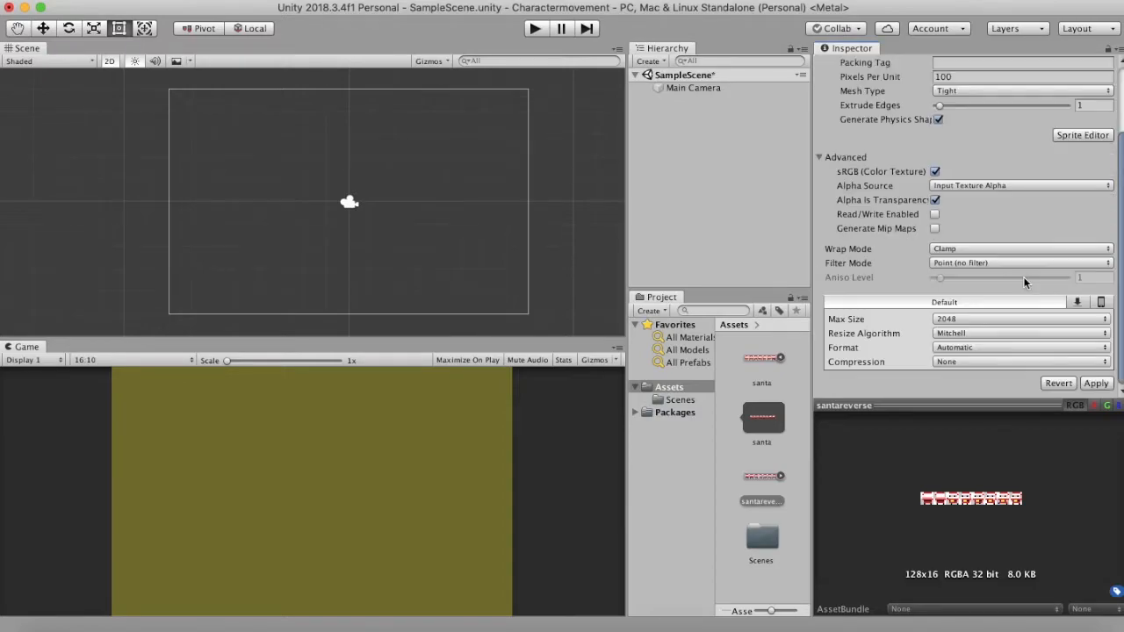
{"action": "left_click", "coordinate": [1095, 383]}
{"action": "scroll", "coordinate": [1056, 277], "scroll_direction": "up", "scroll_amount": 3}
Slice the santareverse sheet in the Sprite Editor by a 16 x 16 pixel cell-size grid and apply the slicing.
{"action": "left_click", "coordinate": [1081, 227]}
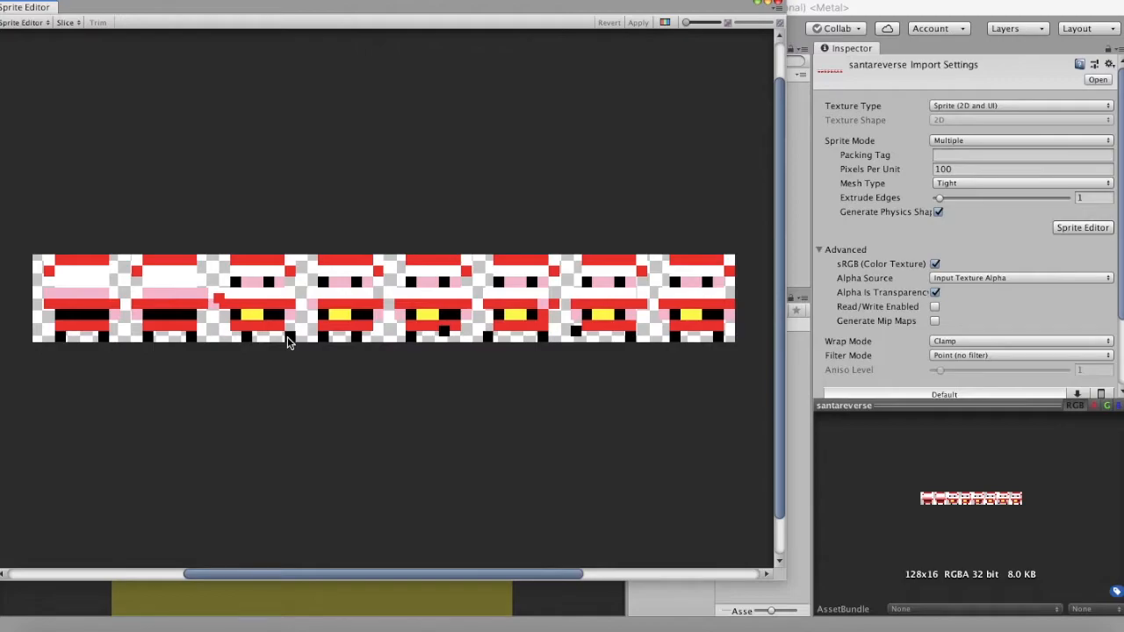
{"action": "left_click", "coordinate": [68, 23]}
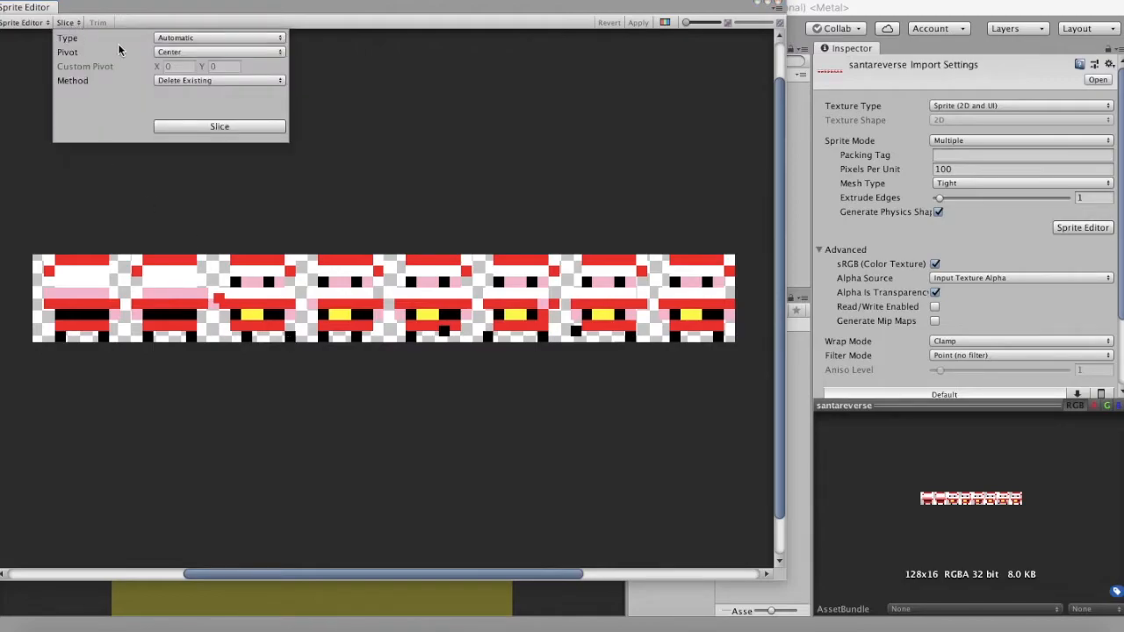
{"action": "left_click", "coordinate": [188, 38]}
{"action": "left_click", "coordinate": [198, 53]}
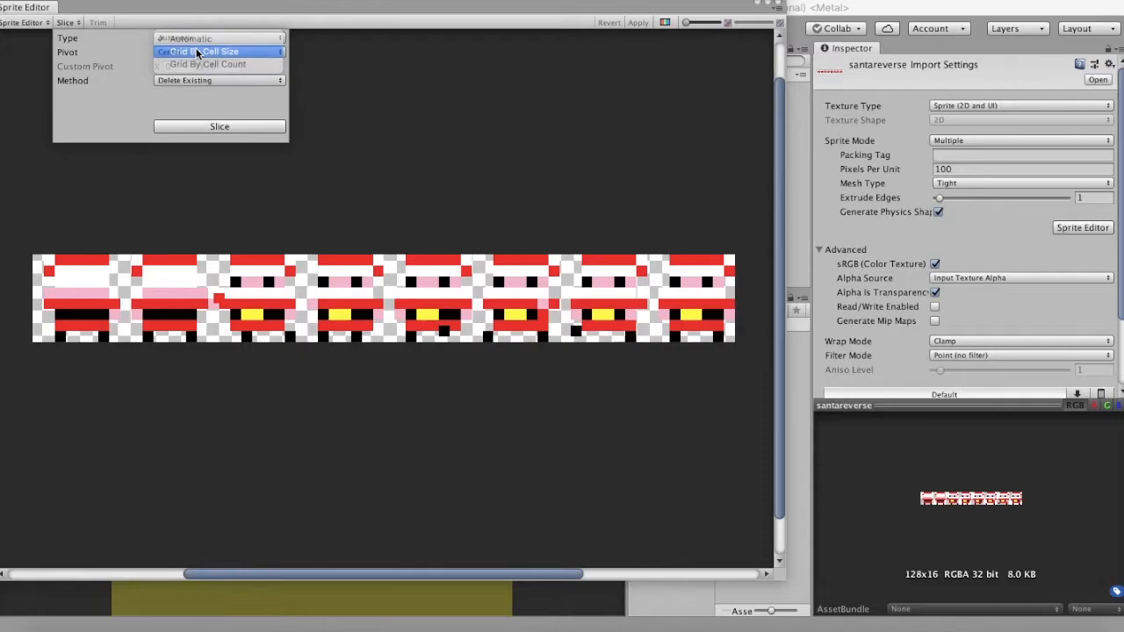
{"action": "left_click", "coordinate": [189, 52]}
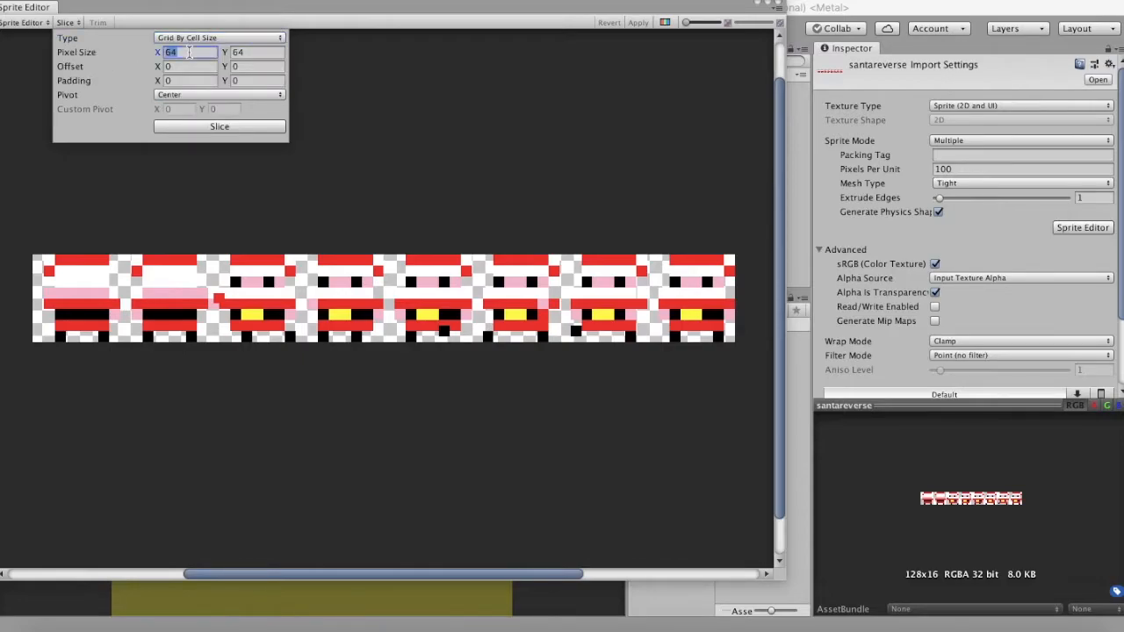
{"action": "type", "text": "16"}
{"action": "left_click", "coordinate": [219, 128]}
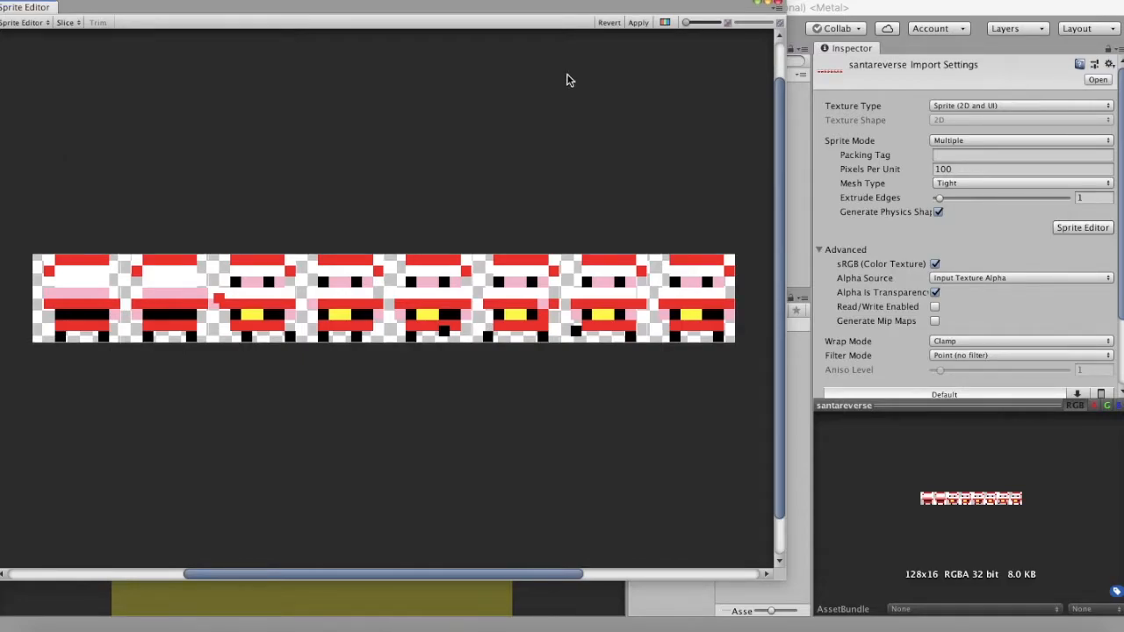
{"action": "left_click", "coordinate": [642, 24]}
{"action": "left_click", "coordinate": [780, 477]}
{"action": "left_click", "coordinate": [781, 477]}
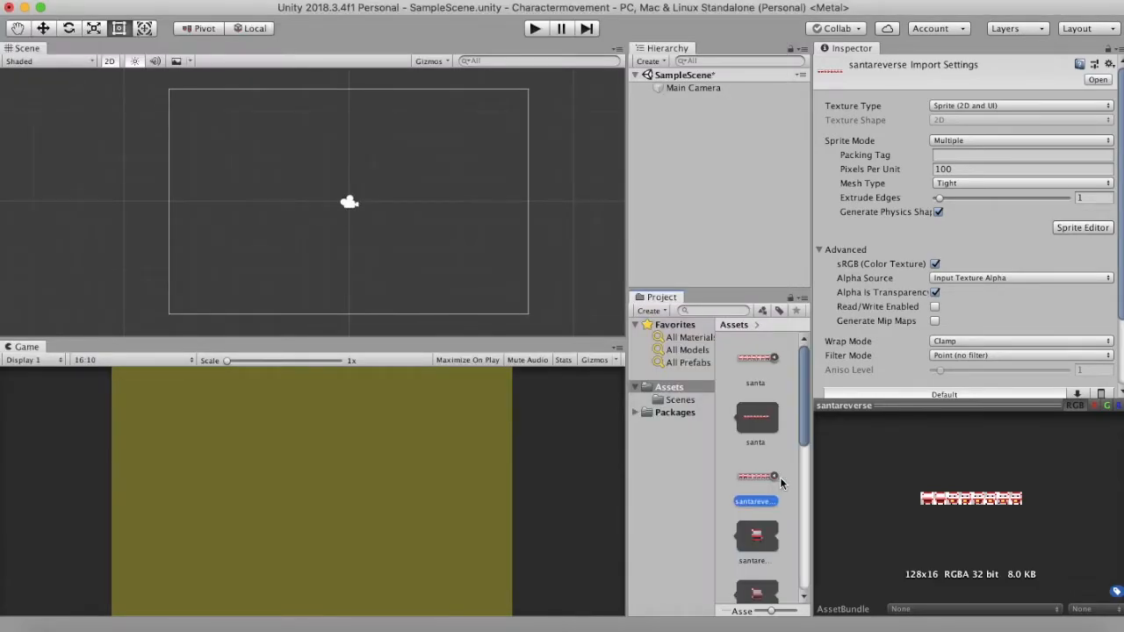
Set the santareverse texture's pixels per unit to 16 and apply the unapplied import settings.
{"action": "scroll", "coordinate": [779, 477], "scroll_direction": "up", "scroll_amount": 3}
{"action": "left_click", "coordinate": [953, 170]}
{"action": "type", "text": "16"}
{"action": "scroll", "coordinate": [434, 219], "scroll_direction": "up", "scroll_amount": 5}
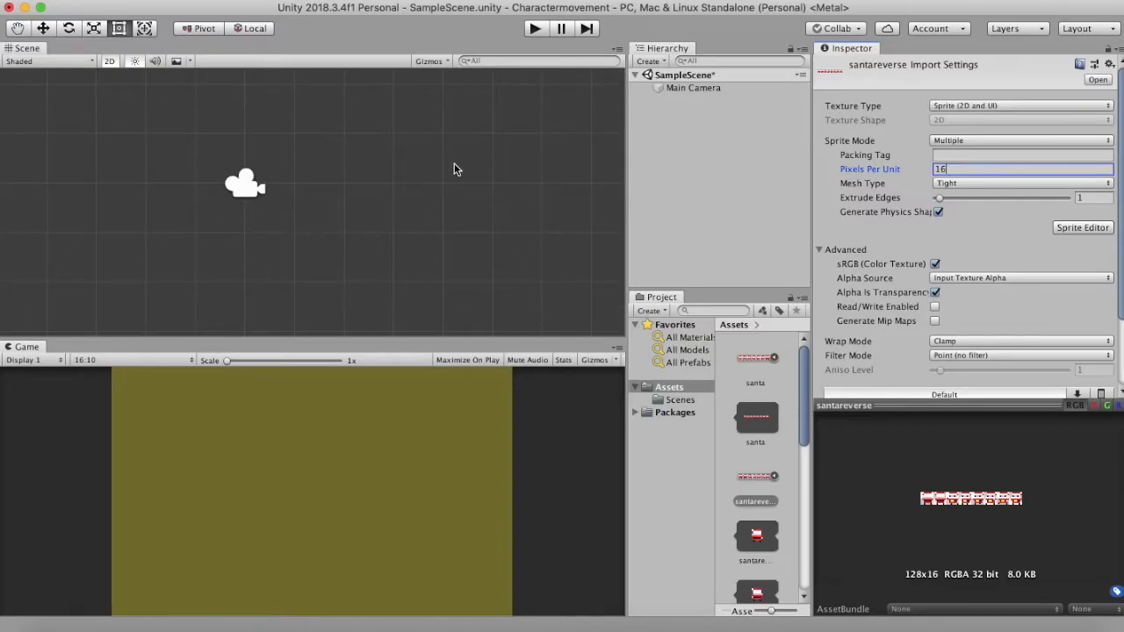
{"action": "scroll", "coordinate": [454, 169], "scroll_direction": "down", "scroll_amount": 3}
{"action": "left_click", "coordinate": [755, 383]}
{"action": "left_click", "coordinate": [694, 226]}
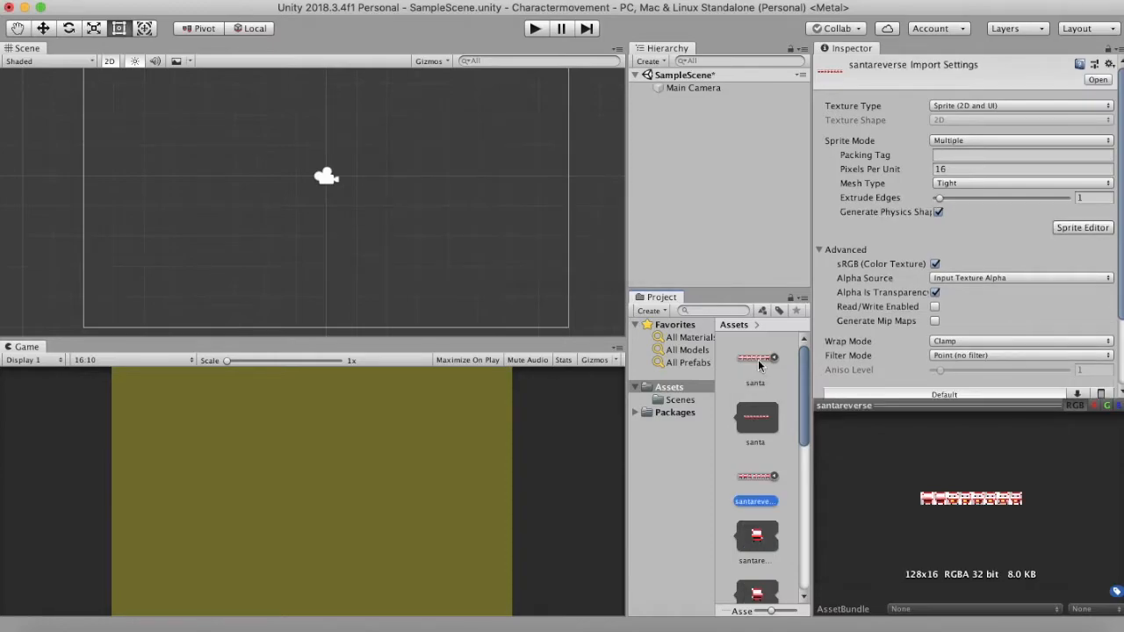
Set the santa texture's filter mode to Point (no filter) and compression to None, and apply the import settings.
{"action": "left_click", "coordinate": [757, 359]}
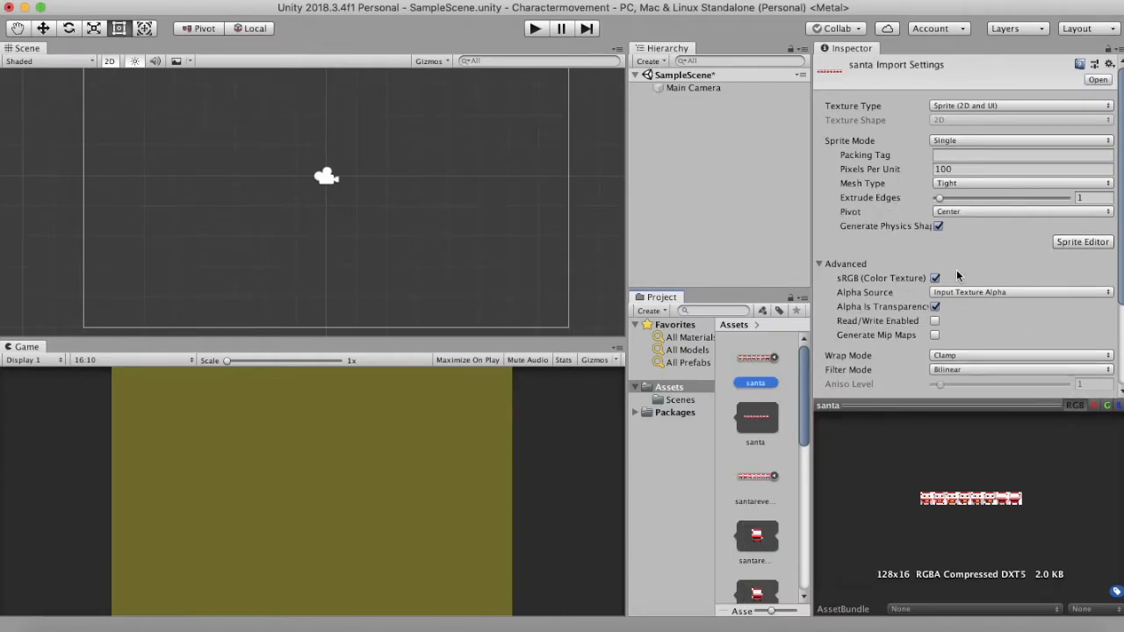
{"action": "scroll", "coordinate": [965, 265], "scroll_direction": "down", "scroll_amount": 3}
{"action": "left_click", "coordinate": [986, 249]}
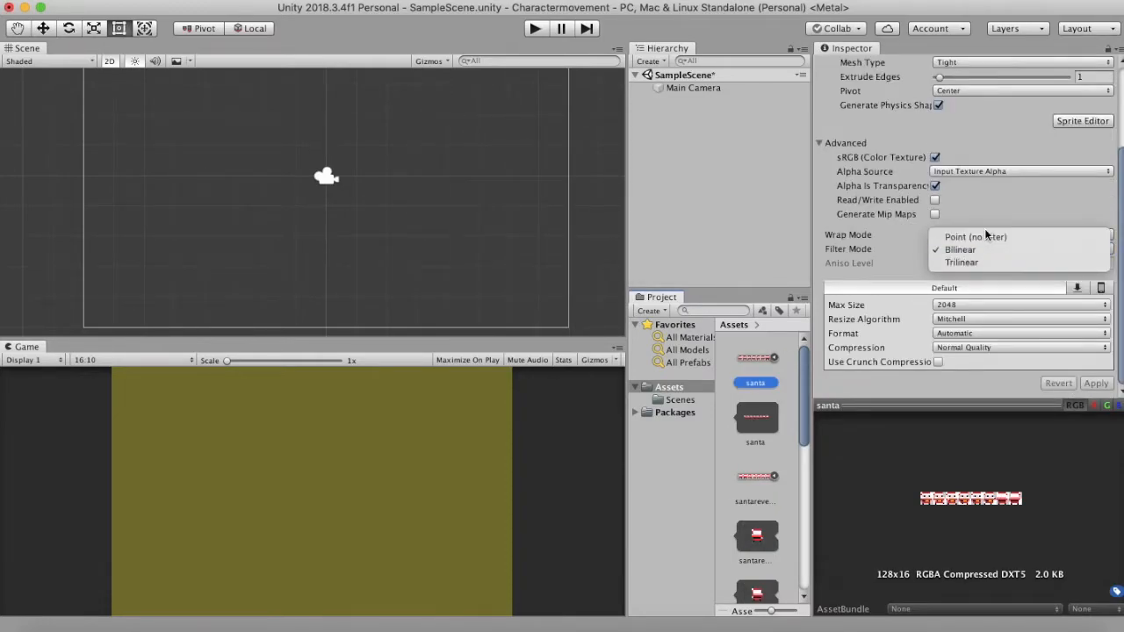
{"action": "left_click", "coordinate": [988, 233]}
{"action": "left_click", "coordinate": [963, 348]}
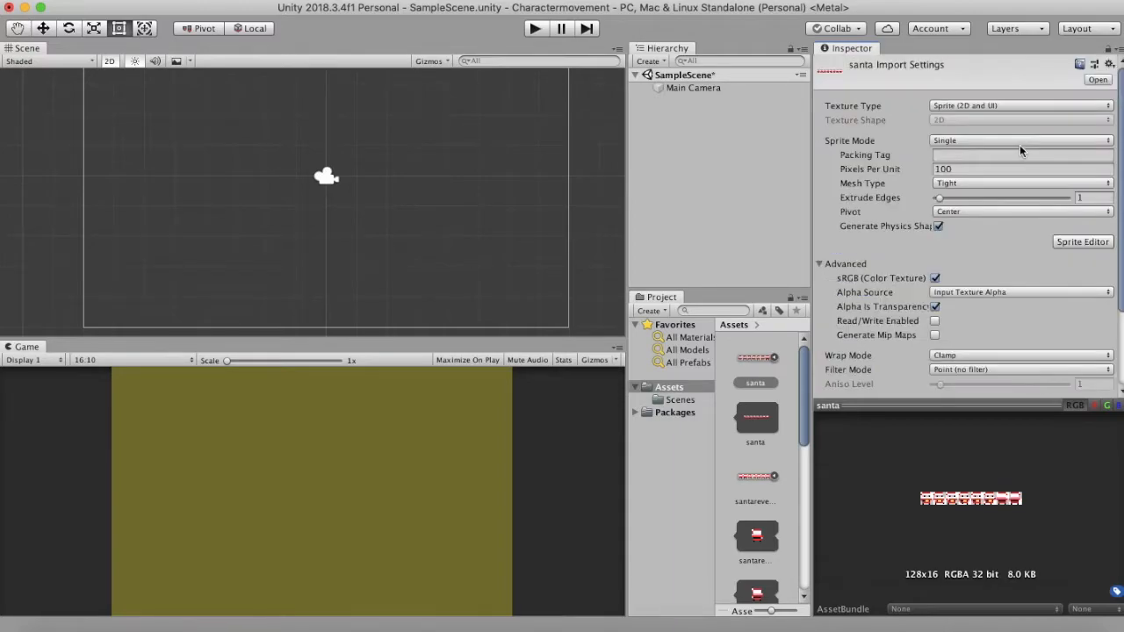
Set the santa texture's sprite mode to Multiple and open it in the Sprite Editor, applying the pending import settings.
{"action": "left_click", "coordinate": [1020, 139]}
{"action": "left_click", "coordinate": [1010, 152]}
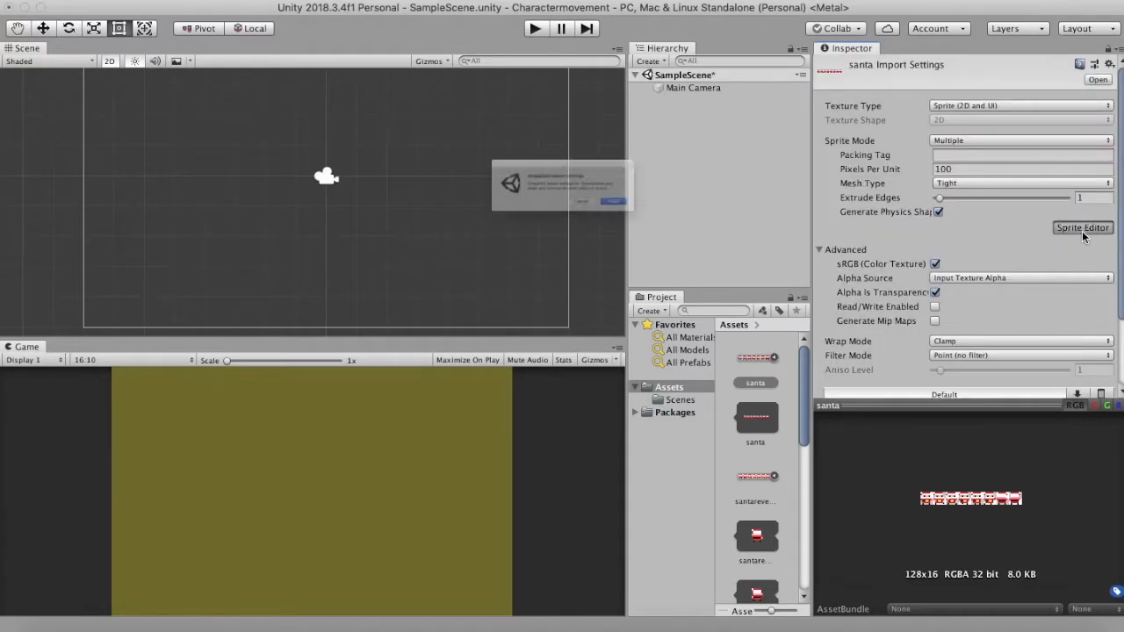
{"action": "left_click", "coordinate": [1083, 226]}
{"action": "left_click", "coordinate": [676, 220]}
Slice the santa sheet by a 16 x 16 pixel cell-size grid with centred pivot and apply the slicing.
{"action": "left_click", "coordinate": [66, 22]}
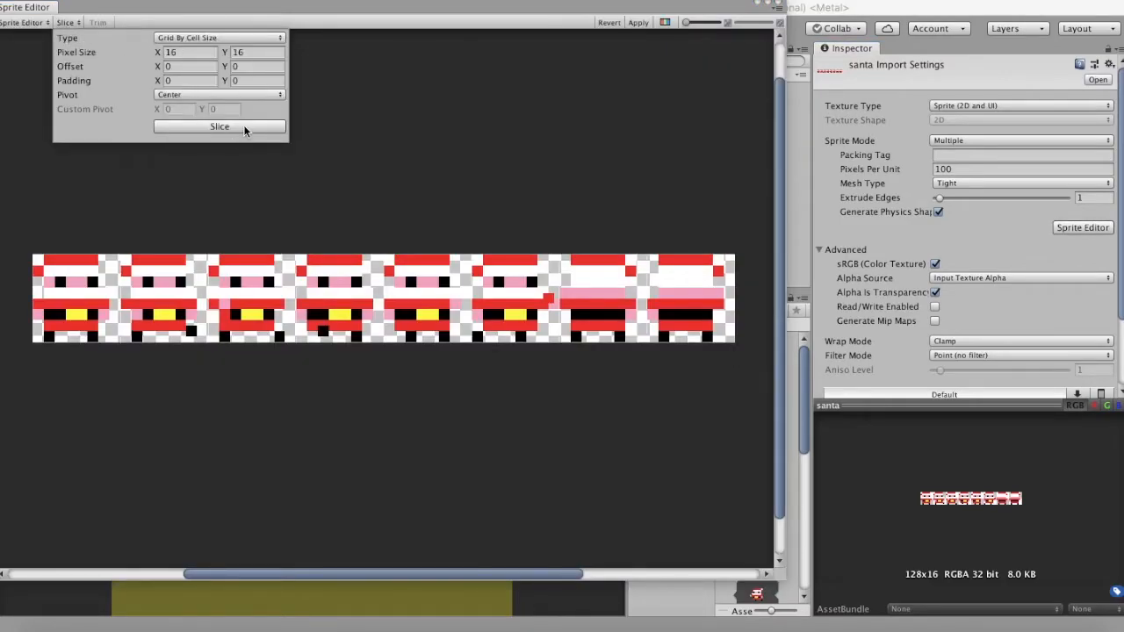
{"action": "left_click", "coordinate": [220, 127]}
{"action": "left_click", "coordinate": [638, 22]}
Set the santa texture's pixels per unit to 16 and apply the import settings.
{"action": "left_click", "coordinate": [969, 170]}
{"action": "type", "text": "16"}
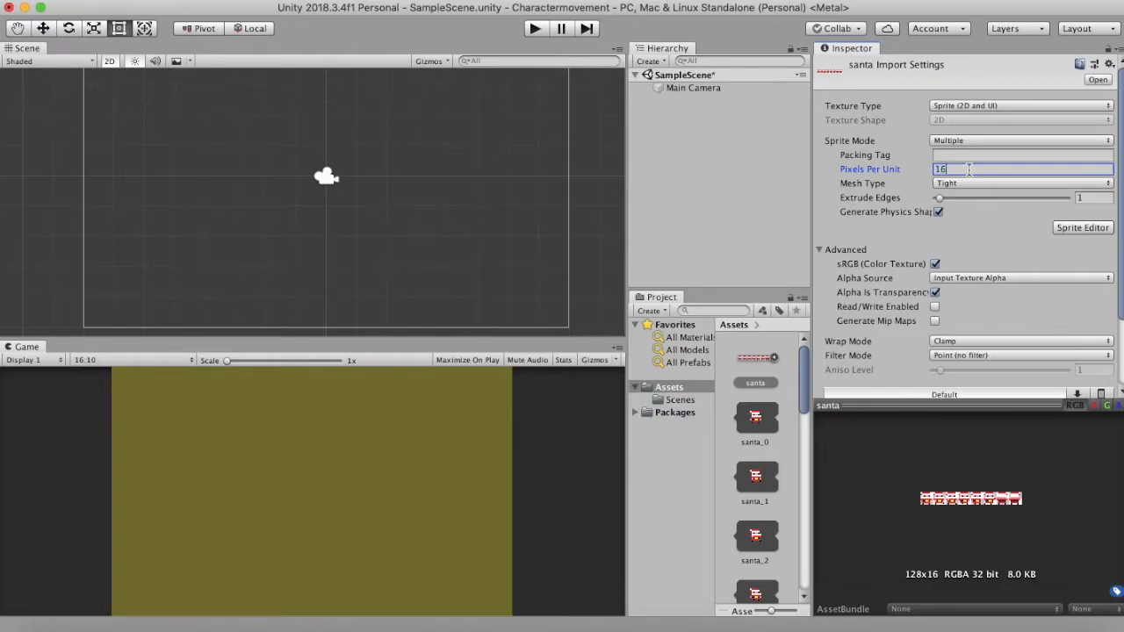
{"action": "scroll", "coordinate": [969, 172], "scroll_direction": "down", "scroll_amount": 3}
{"action": "left_click", "coordinate": [1095, 383]}
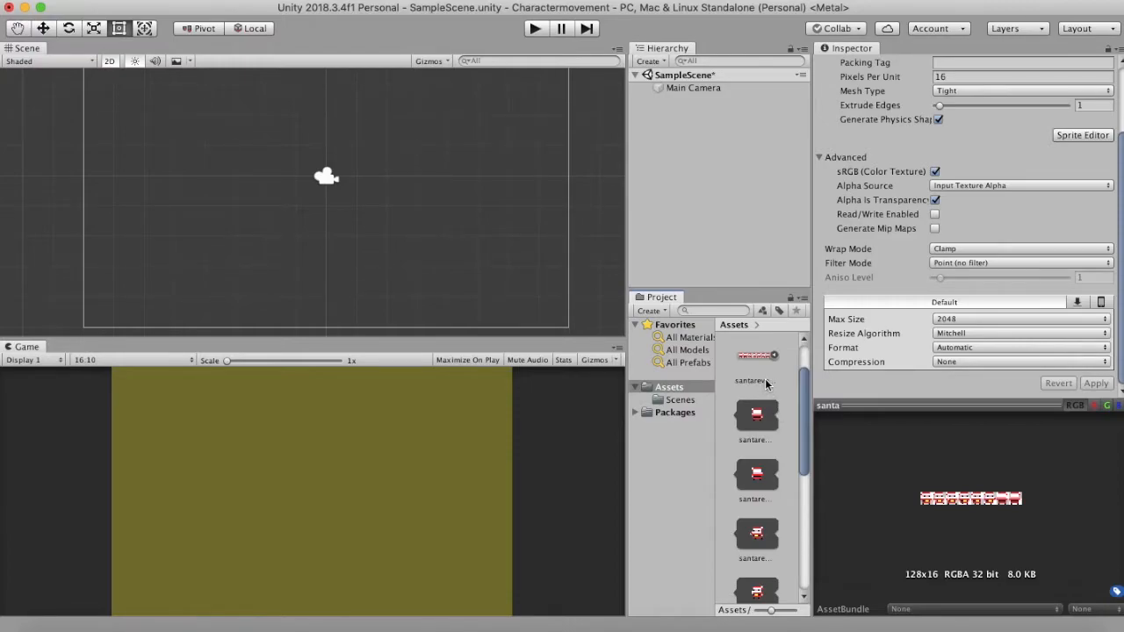
Place the santareverse_6 sprite in the scene and reset its transform.
{"action": "scroll", "coordinate": [765, 384], "scroll_direction": "down", "scroll_amount": 3}
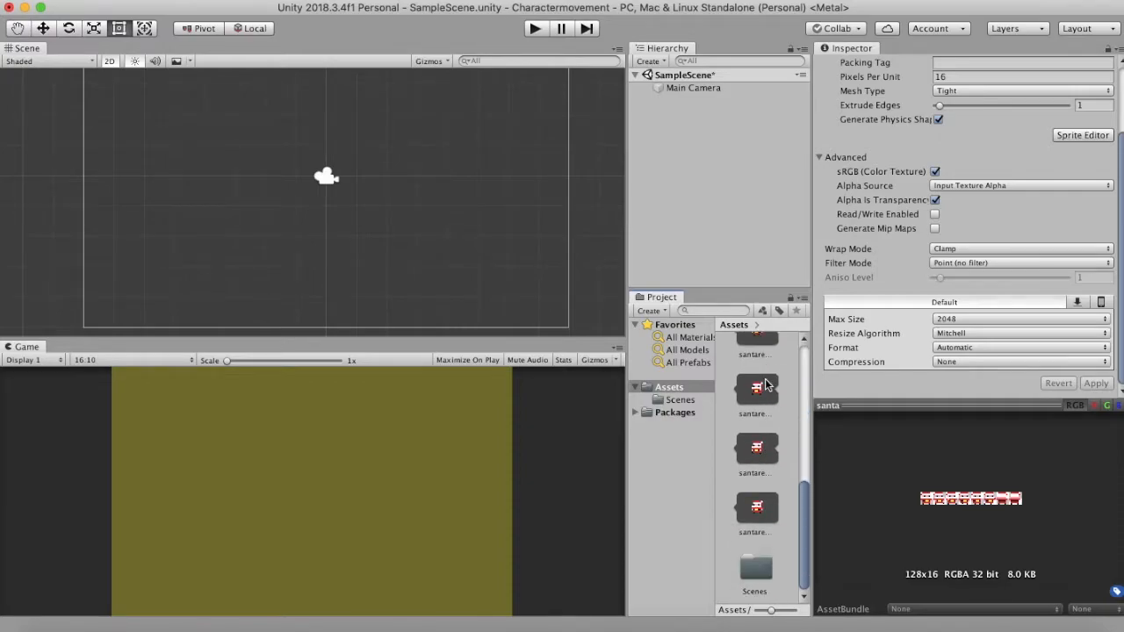
{"action": "left_click", "coordinate": [753, 449]}
{"action": "left_click_drag", "start_coordinate": [743, 449], "coordinate": [297, 180]}
{"action": "left_click", "coordinate": [1119, 100]}
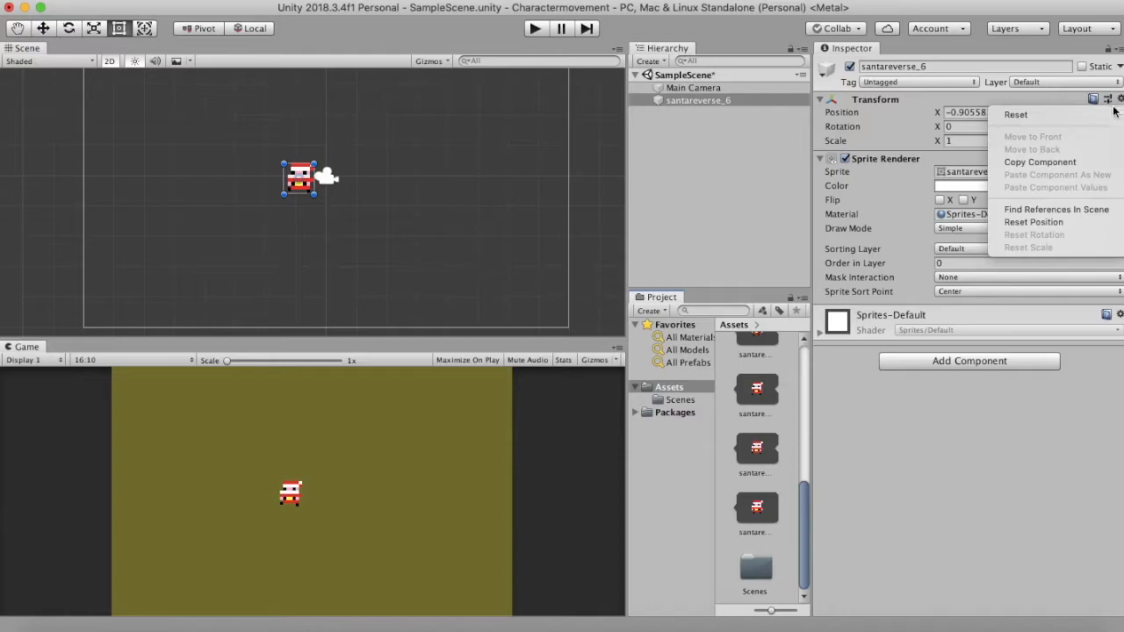
{"action": "left_click", "coordinate": [1015, 115]}
Rename the santareverse_6 object in the scene as Character.
{"action": "left_click", "coordinate": [700, 99]}
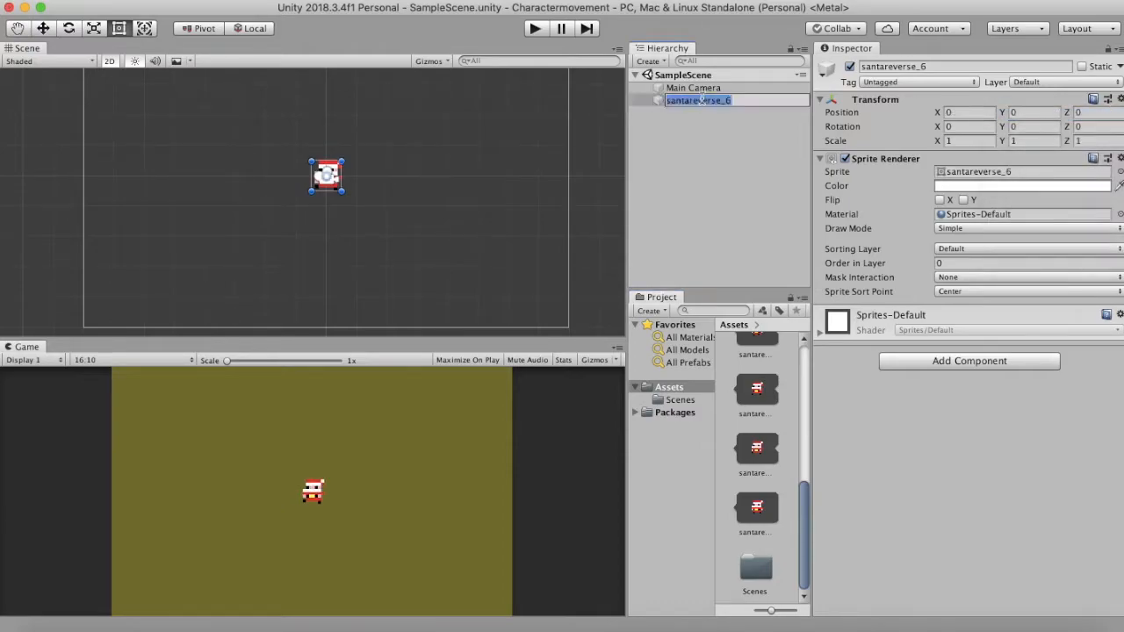
{"action": "type", "text": "Character"}
{"action": "key", "text": "Return"}
Create a folder named Scripts in the project's Assets folder.
{"action": "left_click", "coordinate": [668, 387]}
{"action": "right_click", "coordinate": [750, 542]}
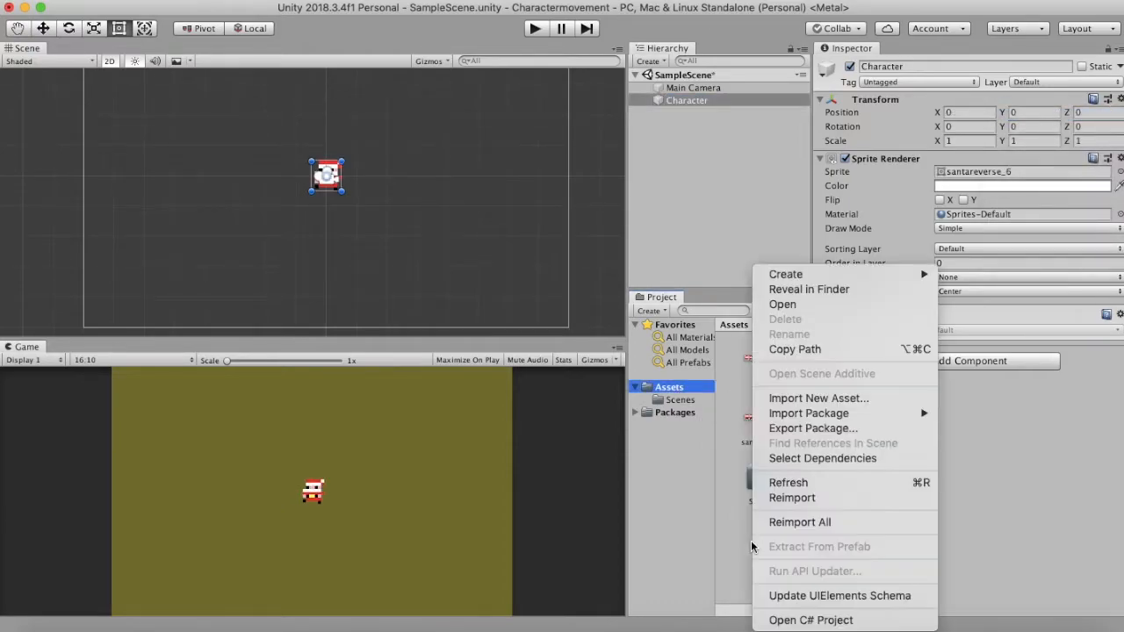
{"action": "mouse_move", "coordinate": [878, 275]}
{"action": "left_click", "coordinate": [970, 62]}
{"action": "type", "text": "Scripts"}
{"action": "key", "text": "Return"}
Create a C# script named Movement inside the Scripts folder and open it in Visual Studio.
{"action": "double_click", "coordinate": [762, 358]}
{"action": "right_click", "coordinate": [742, 428]}
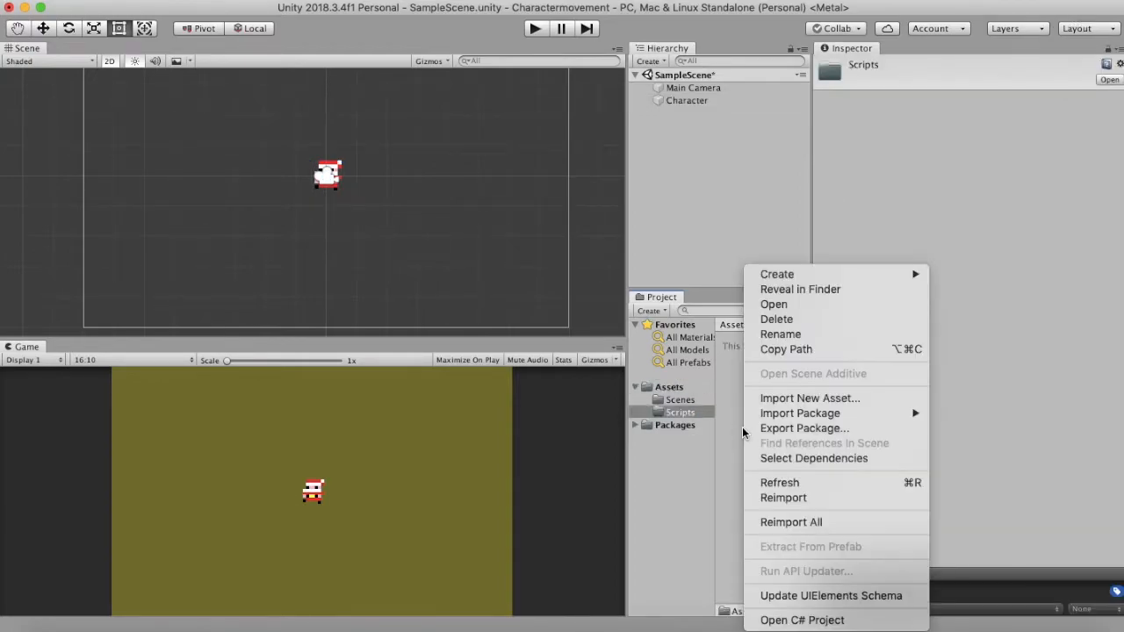
{"action": "mouse_move", "coordinate": [814, 276]}
{"action": "left_click", "coordinate": [948, 87]}
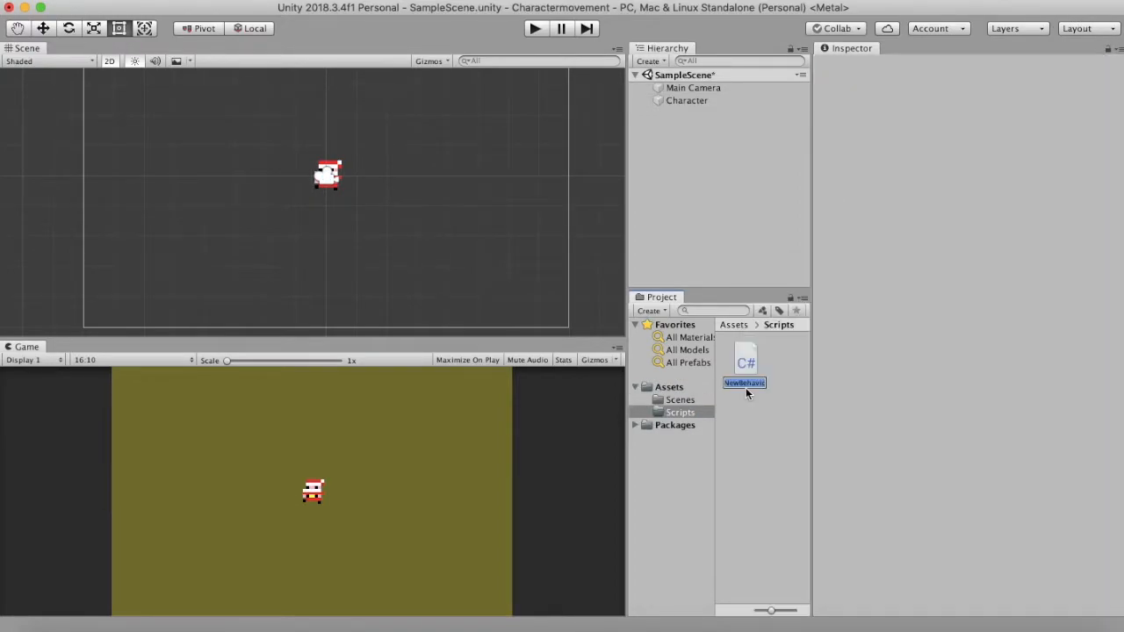
{"action": "type", "text": "Movement"}
{"action": "key", "text": "Return"}
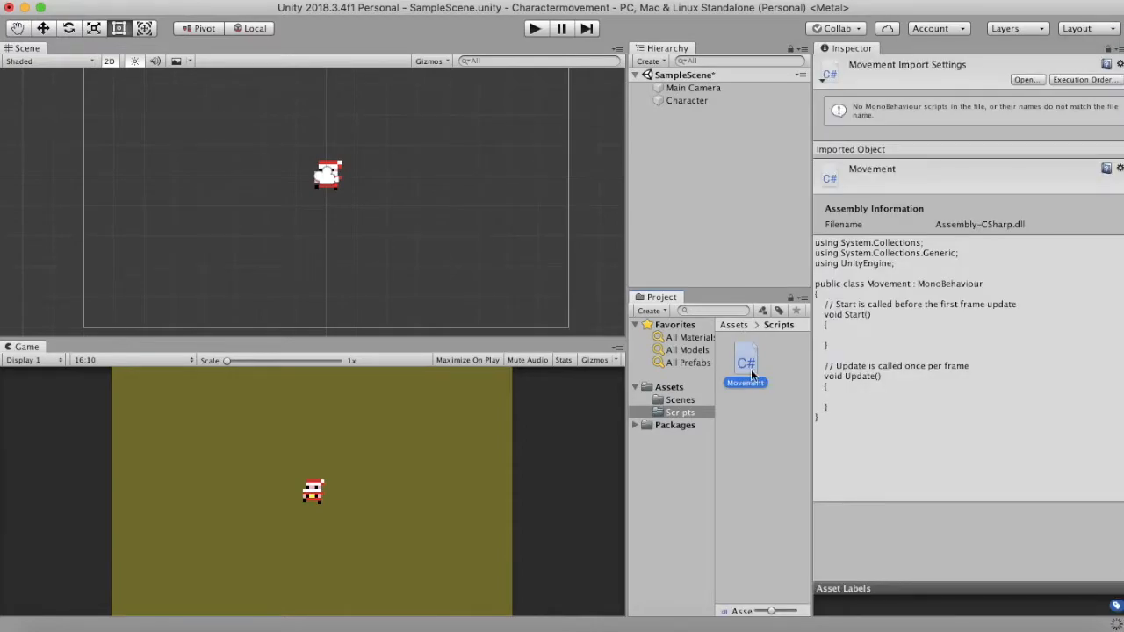
{"action": "double_click", "coordinate": [745, 365]}
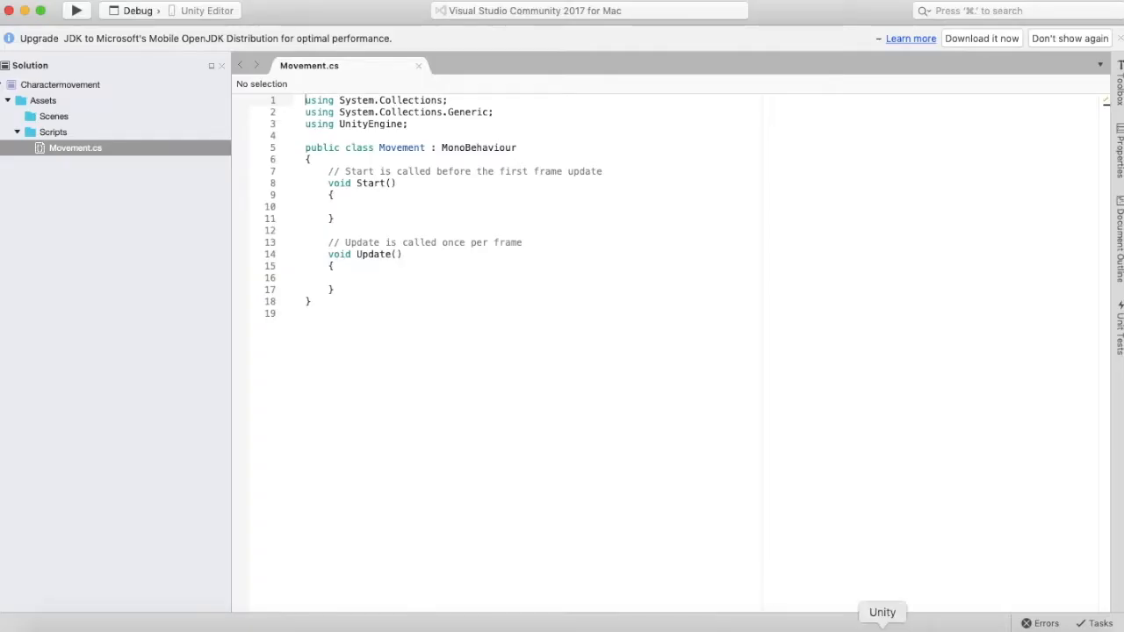
{"action": "left_click", "coordinate": [883, 630]}
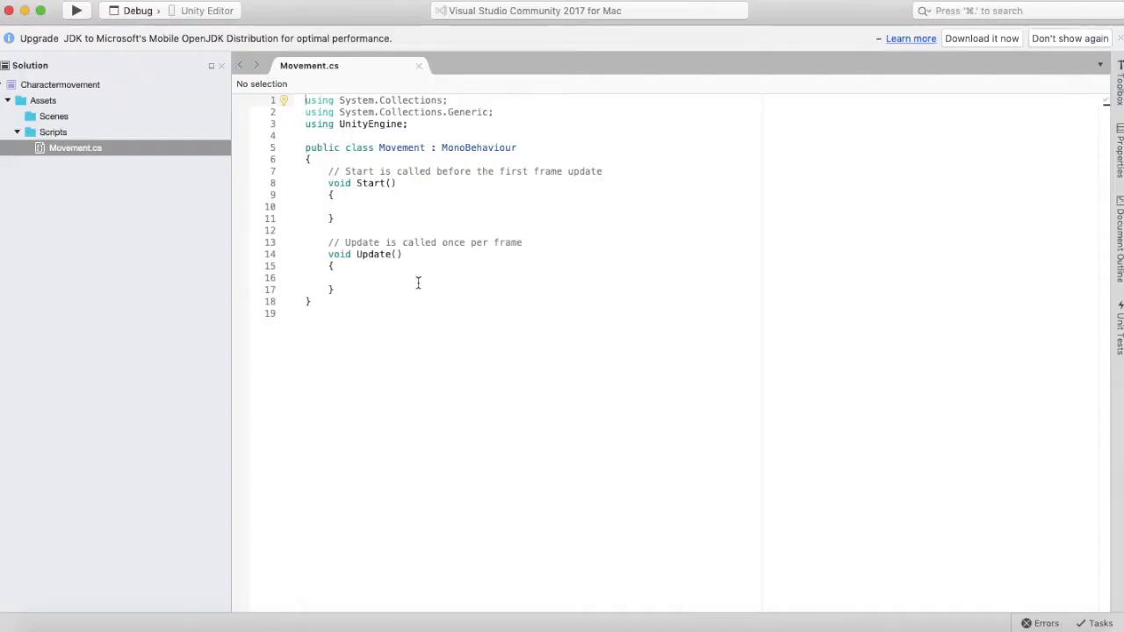
In Update(), add the line Vector3 horizontal = new Vector3(Input.GetAxis("Horizontal"), 0.0f, 0.0f);.
{"action": "left_click", "coordinate": [405, 276]}
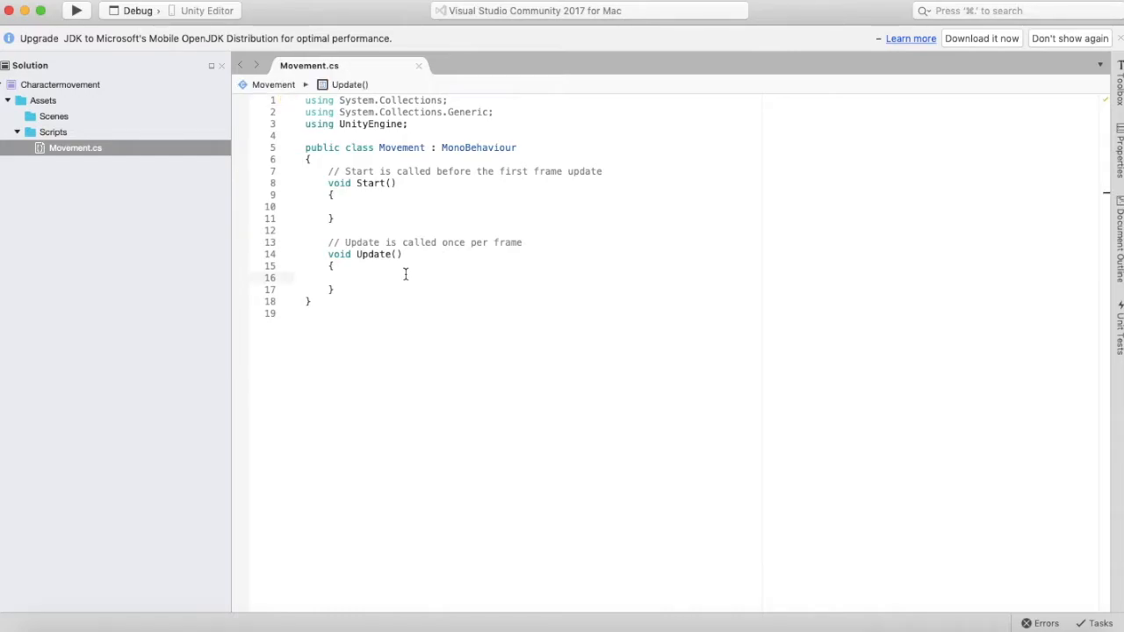
{"action": "key", "text": "Return"}
{"action": "type", "text": "Vector3 "}
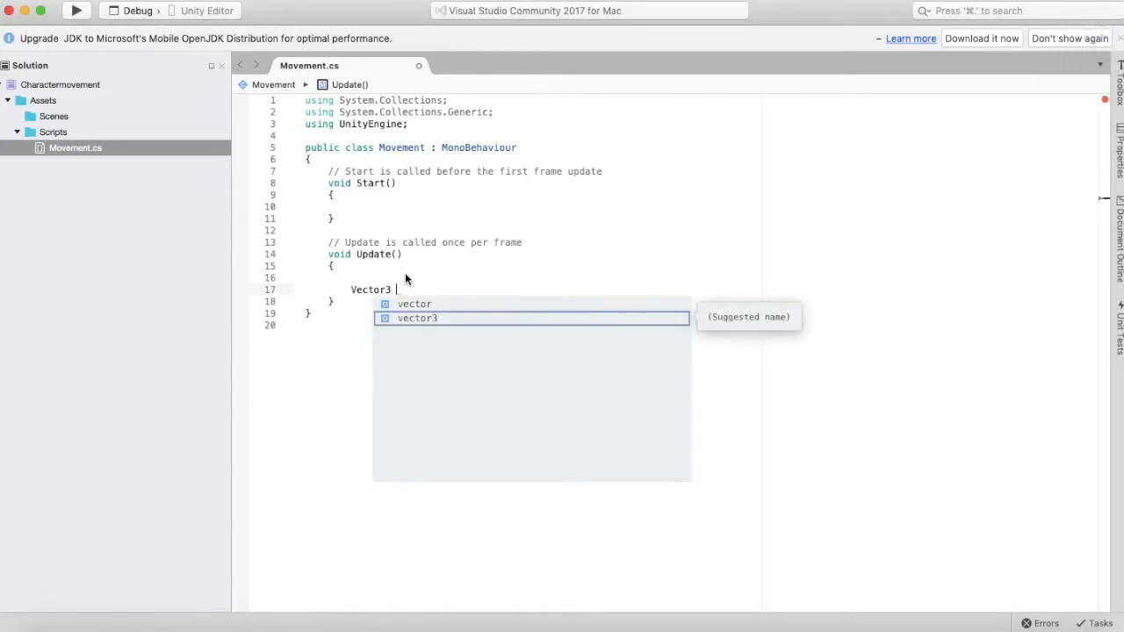
{"action": "type", "text": "horizontal=new ve"}
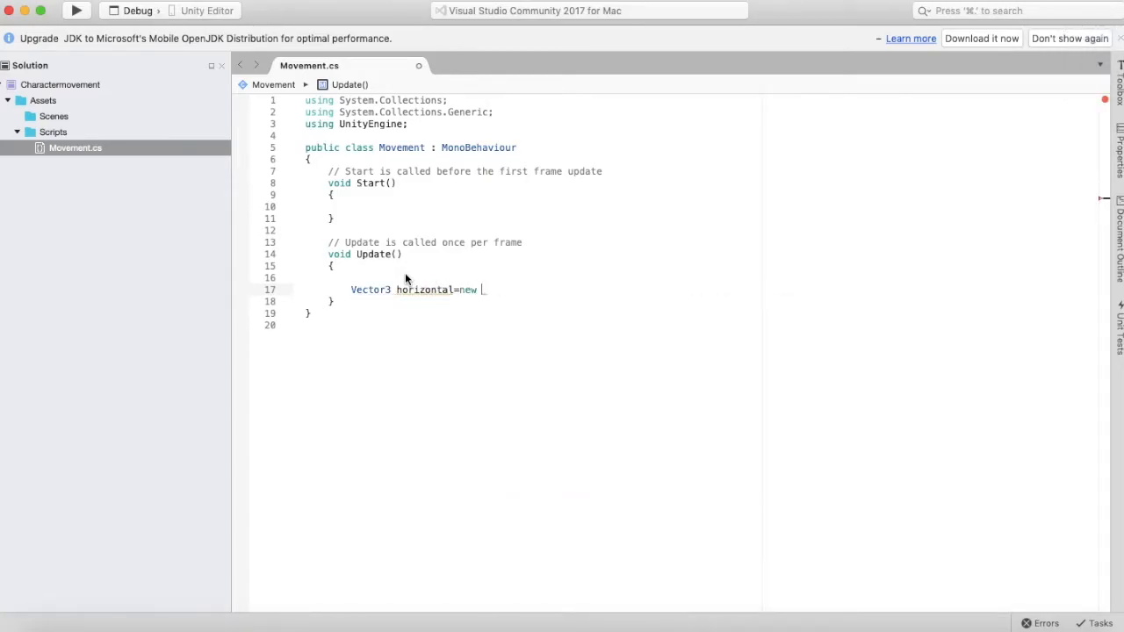
{"action": "key", "text": "Return"}
{"action": "type", "text": "("}
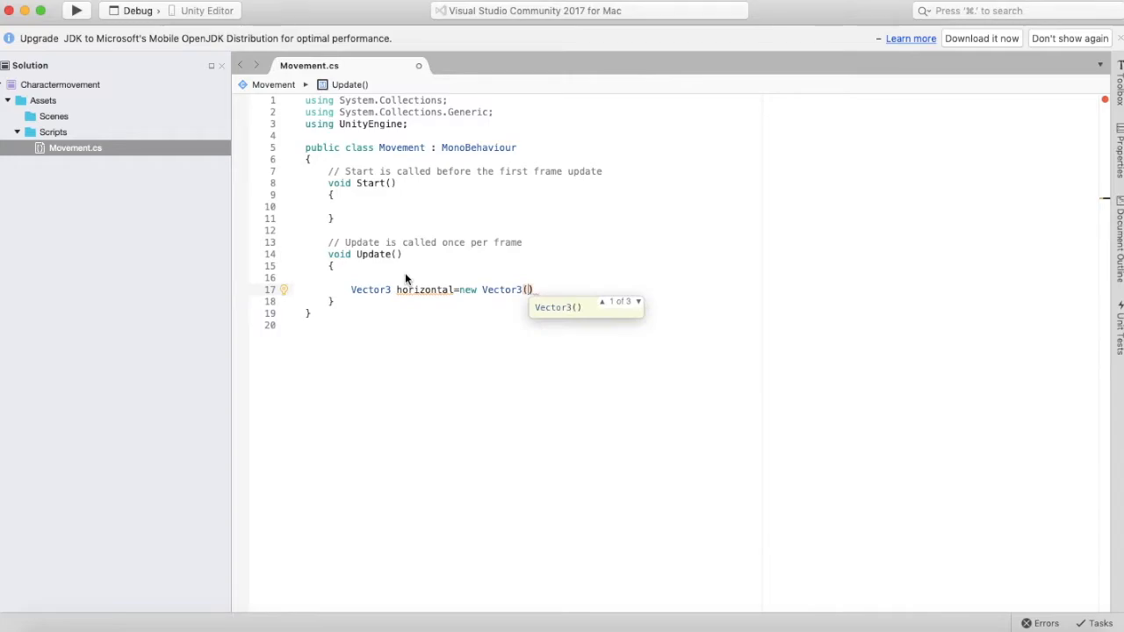
{"action": "key", "text": "Caps_Lock"}
{"action": "type", "text": "Input.GetAxis("}
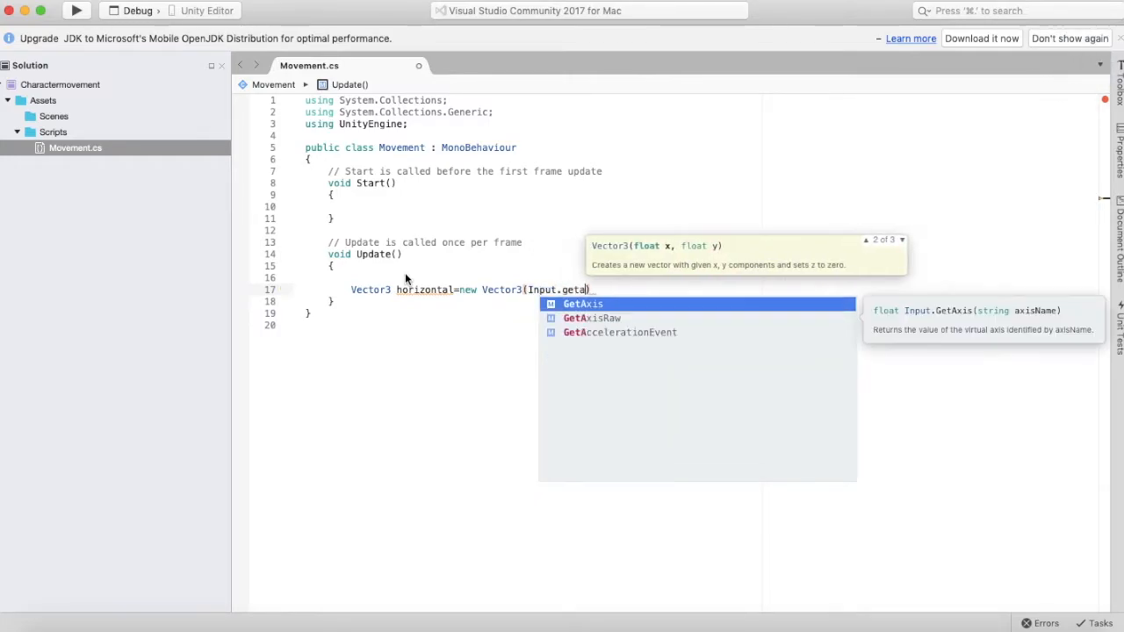
{"action": "type", "text": "\"Horizontal"}
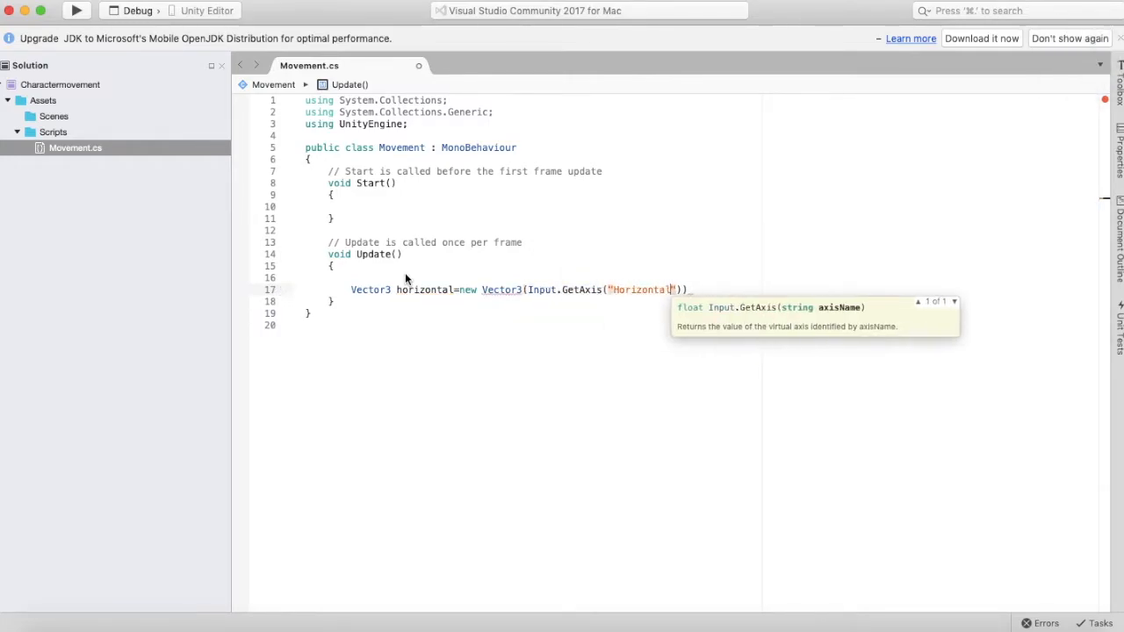
{"action": "type", "text": "\")"}
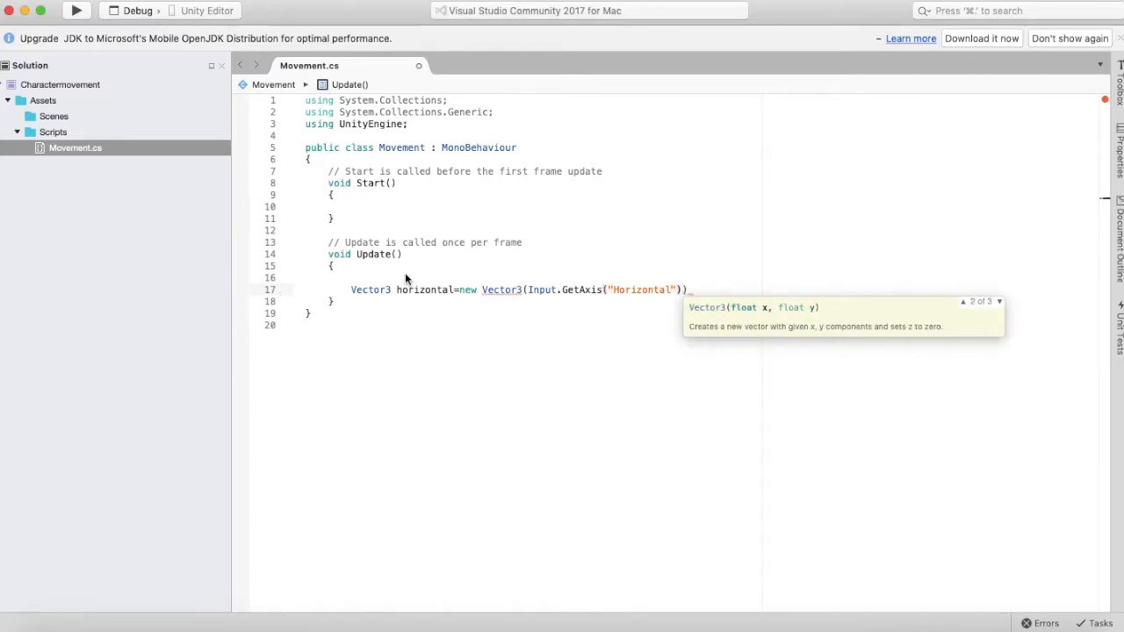
{"action": "type", "text": ", "}
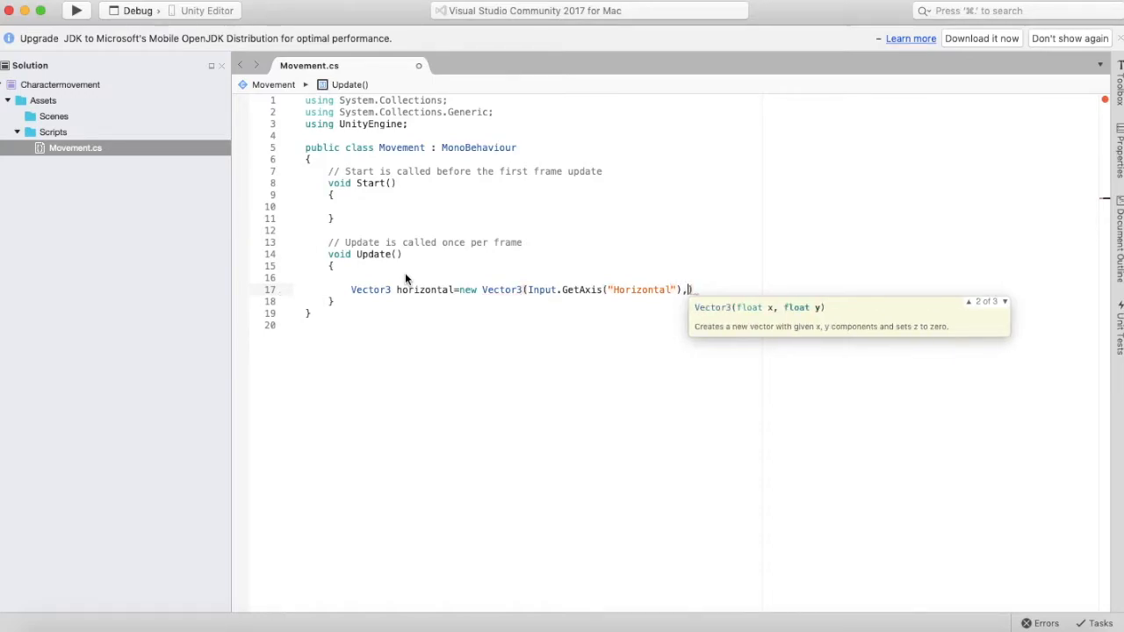
{"action": "type", "text": "0.0f, 0.0f);"}
{"action": "key", "text": "Return"}
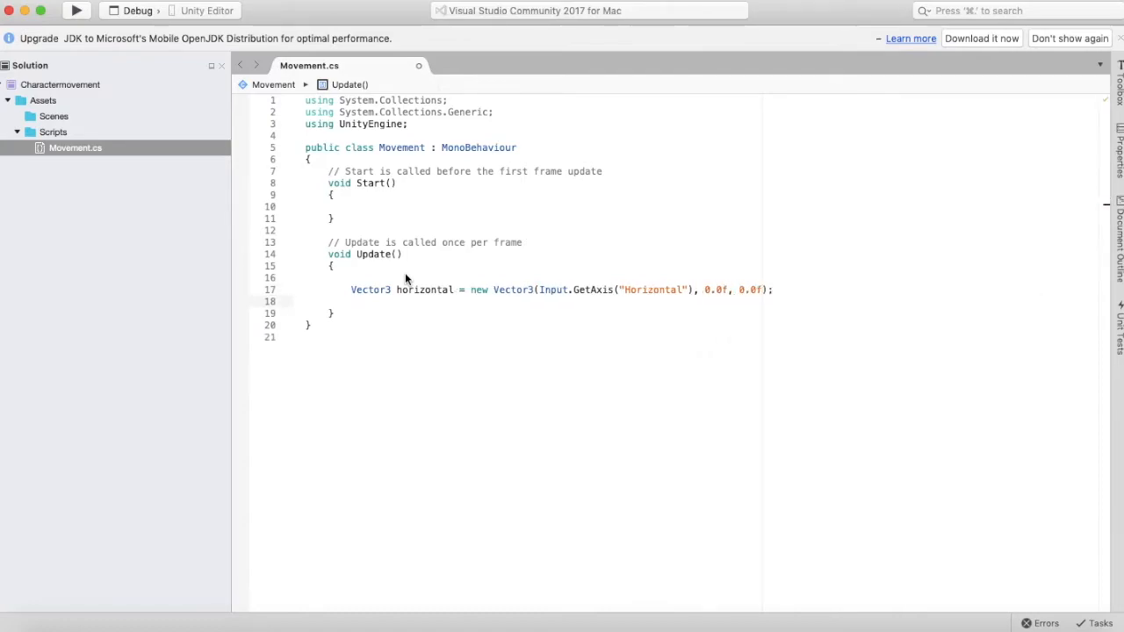
Below the vector, add transform.position = transform.position + horizontal * Time.deltaTime; and save the script.
{"action": "type", "text": "transform.po"}
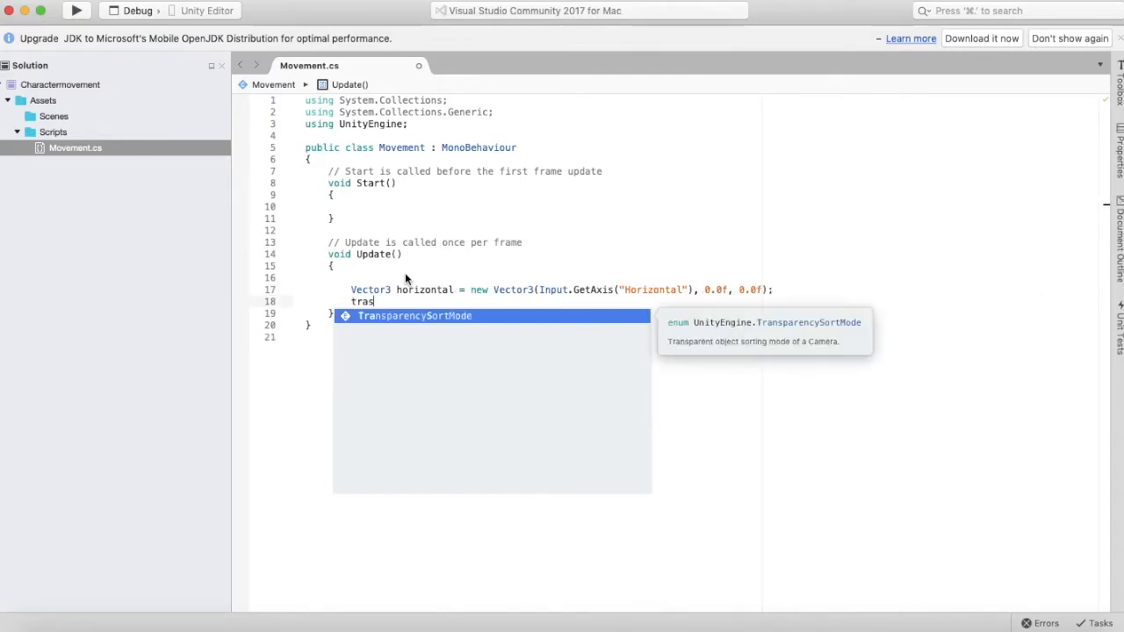
{"action": "key", "text": "Return"}
{"action": "type", "text": "="}
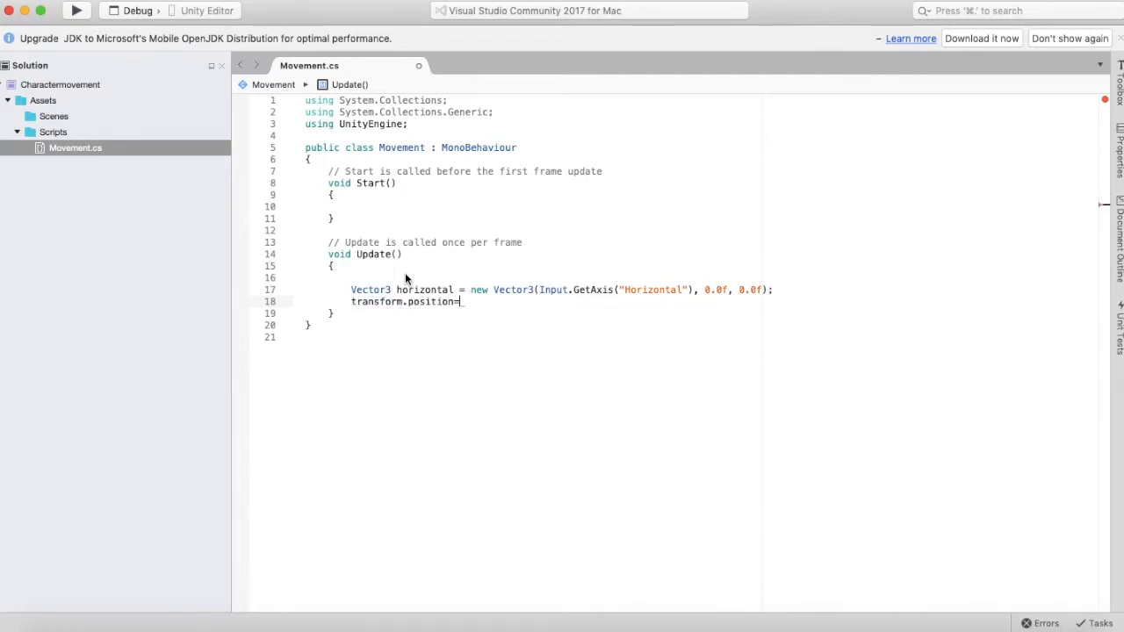
{"action": "type", "text": "transform.pos"}
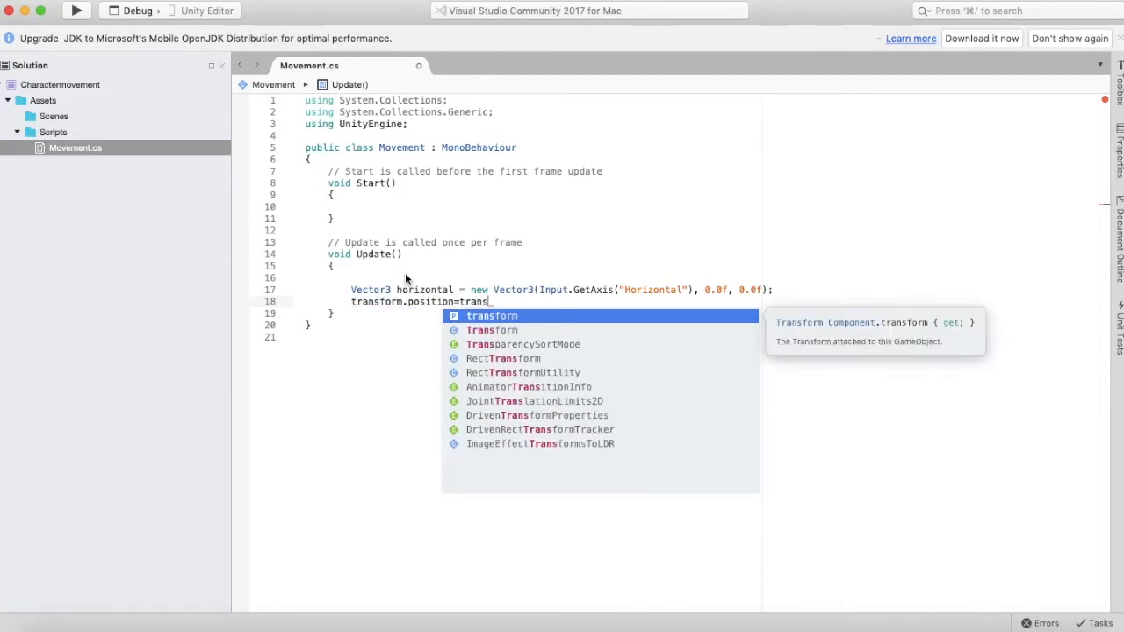
{"action": "key", "text": "Return"}
{"action": "type", "text": "+hori"}
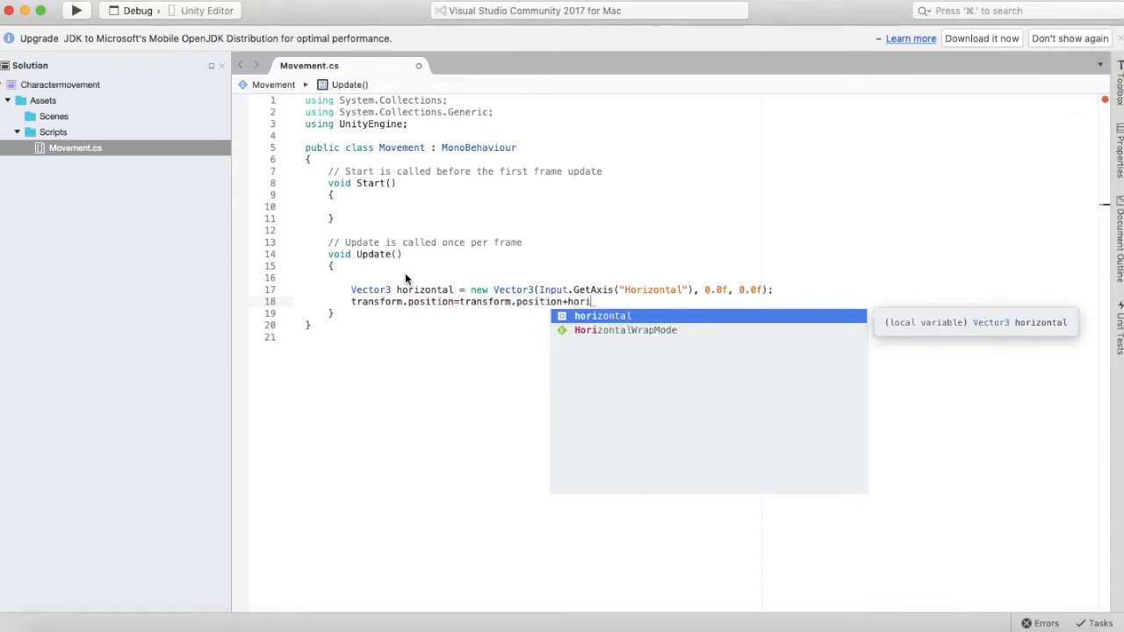
{"action": "key", "text": "Return"}
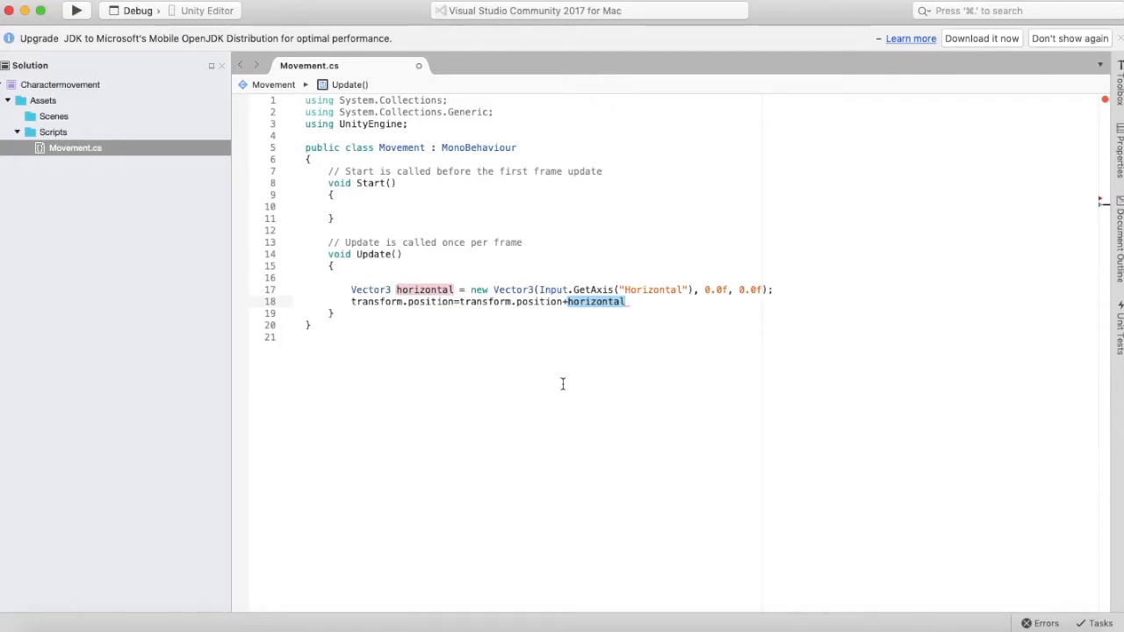
{"action": "type", "text": "* Time.d"}
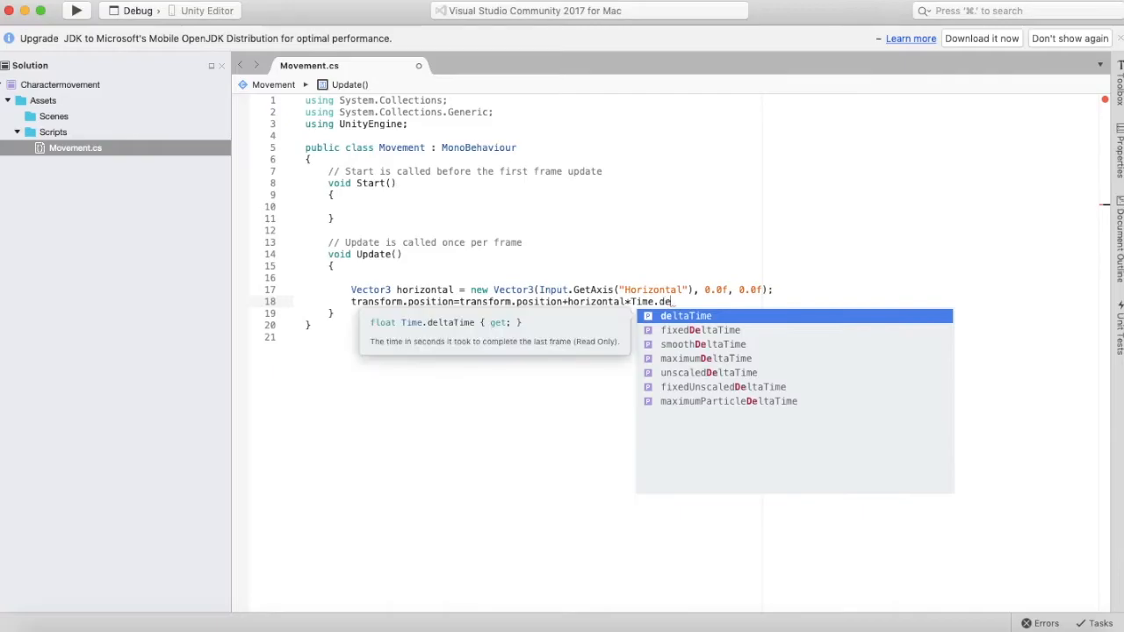
{"action": "type", "text": "eltaTime;"}
{"action": "key", "text": "super+s"}
Switch to Unity and attach the Movement script to the Character object.
{"action": "left_click", "coordinate": [883, 627]}
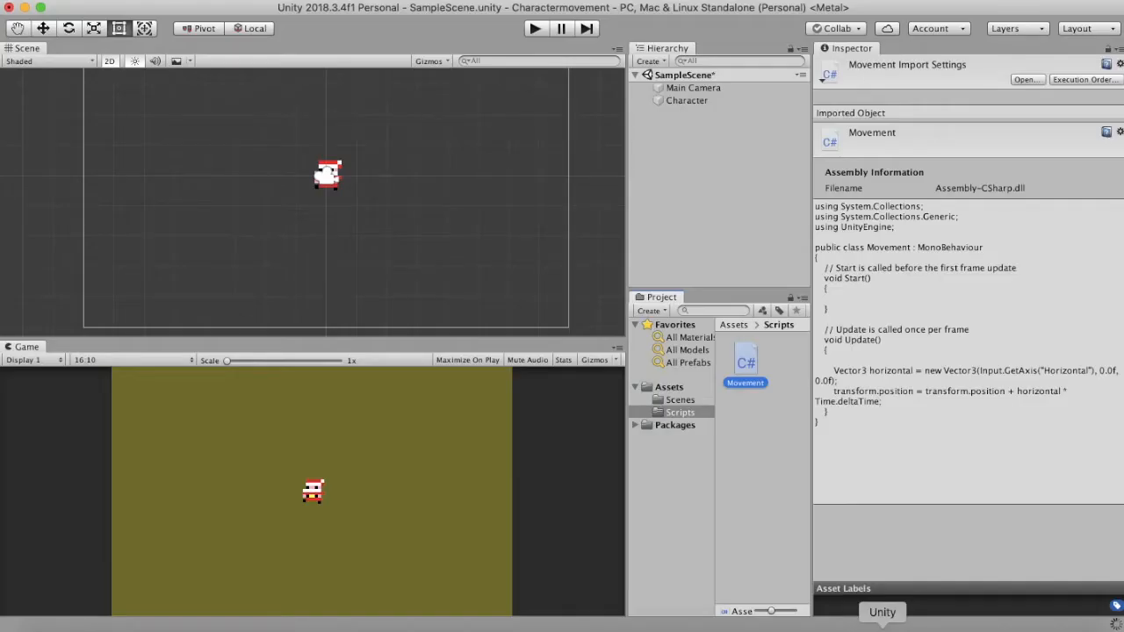
{"action": "left_click", "coordinate": [686, 100]}
{"action": "left_click_drag", "start_coordinate": [746, 377], "coordinate": [843, 395]}
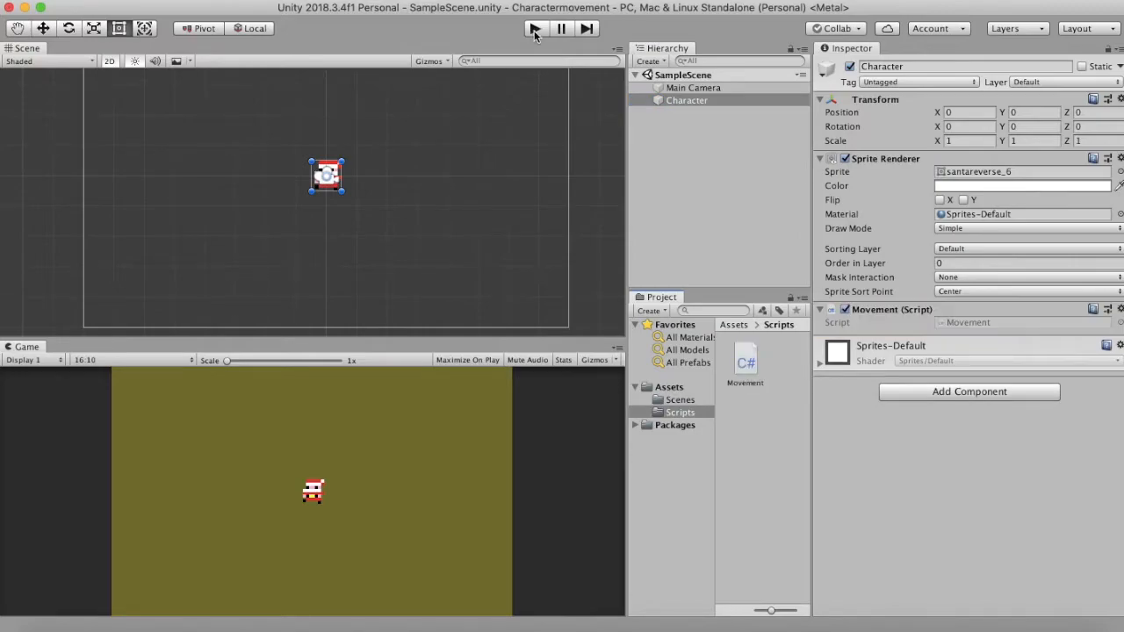
Run the scene, test moving the Character left and right, and stop play mode.
{"action": "left_click", "coordinate": [535, 29]}
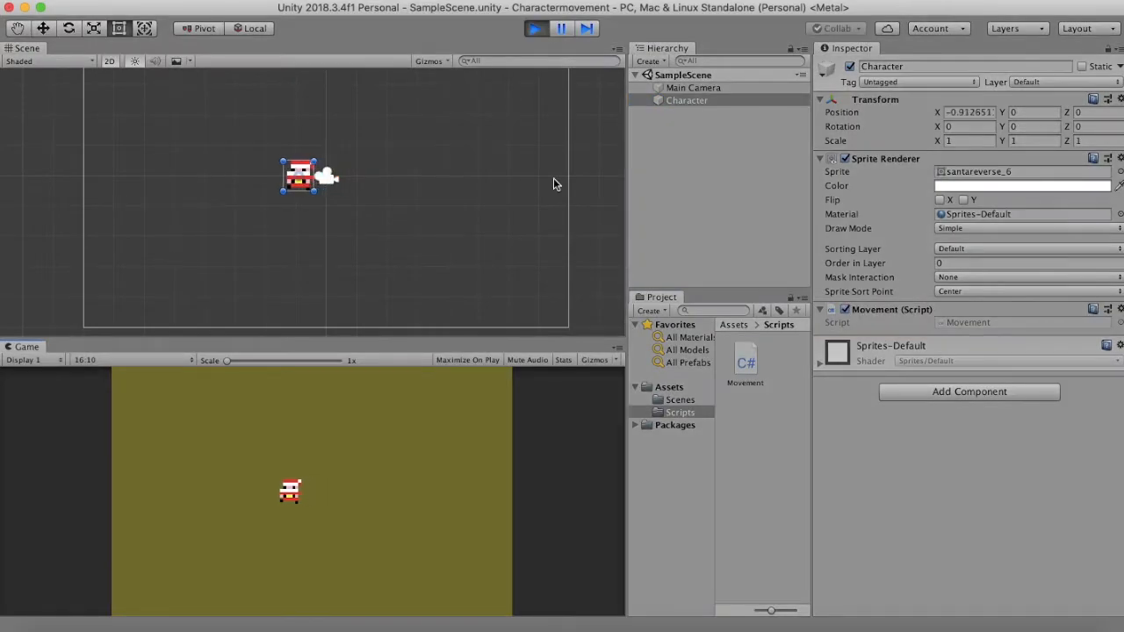
{"action": "key", "text": "Right"}
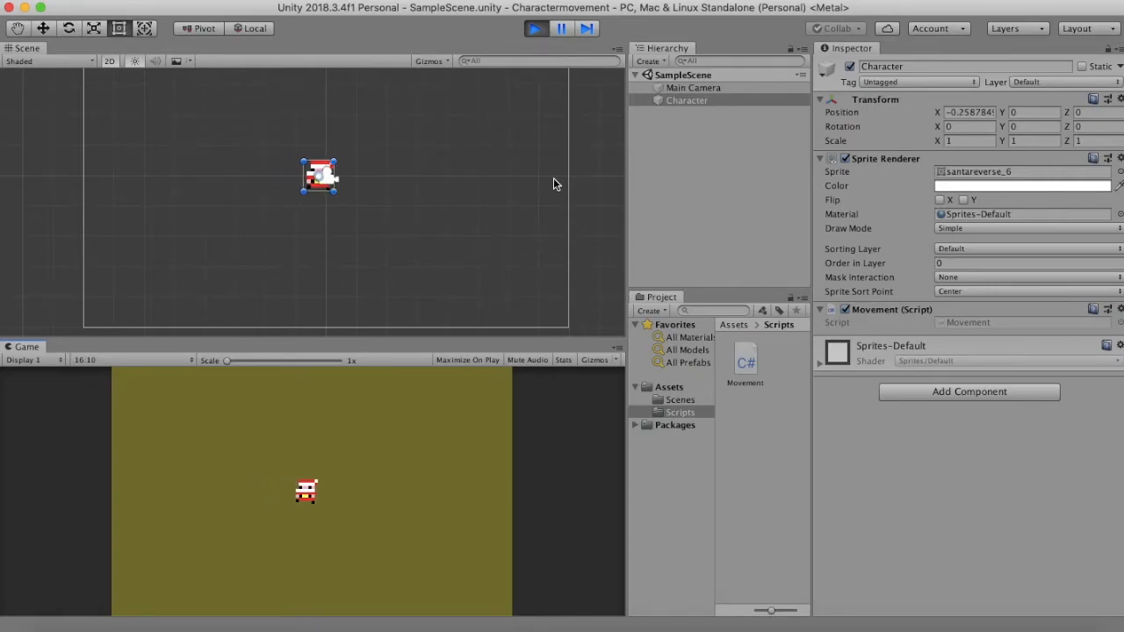
{"action": "left_click", "coordinate": [535, 29]}
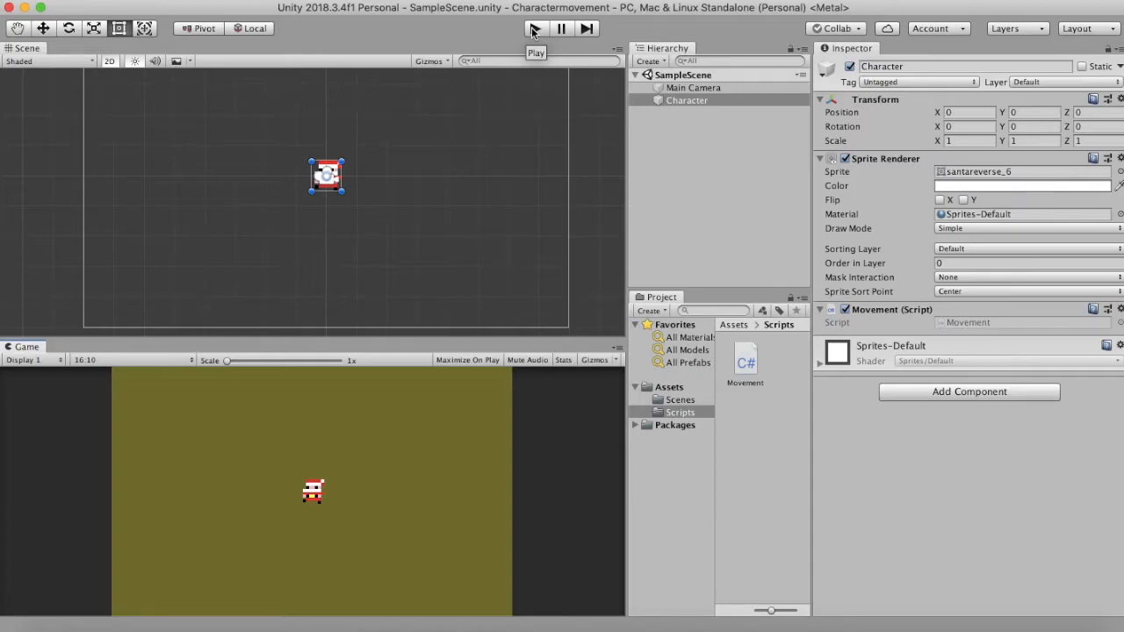
Select the Character object and open the Animation window for it.
{"action": "left_click", "coordinate": [652, 105]}
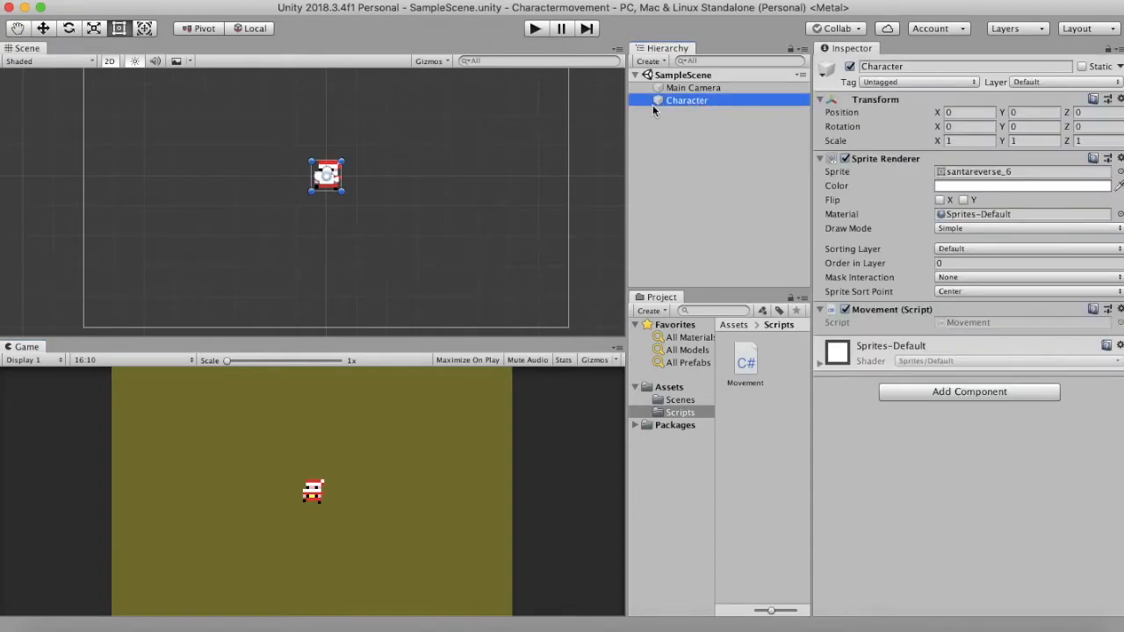
{"action": "left_click", "coordinate": [380, 3]}
{"action": "mouse_move", "coordinate": [428, 183]}
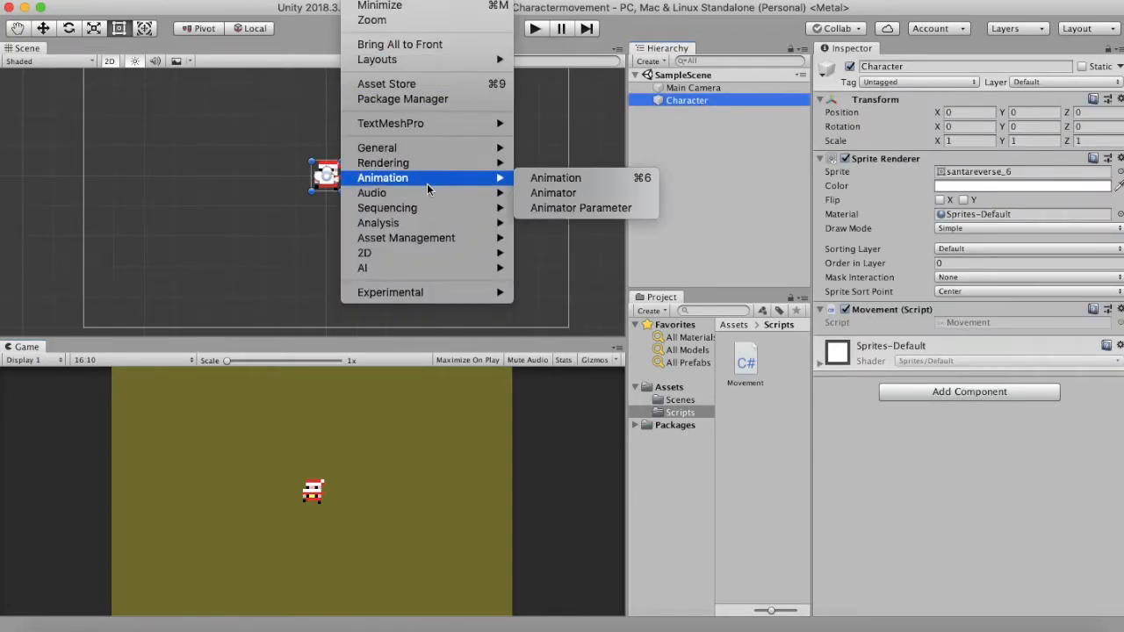
{"action": "left_click", "coordinate": [555, 179]}
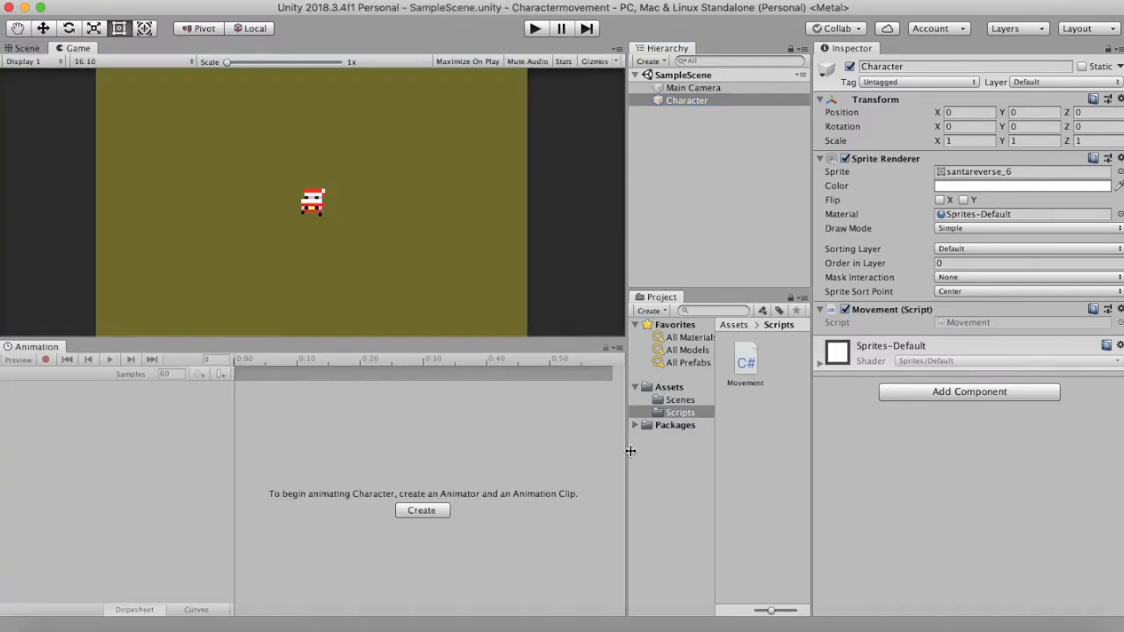
Create a new folder named Animation inside the Assets folder.
{"action": "left_click", "coordinate": [679, 389]}
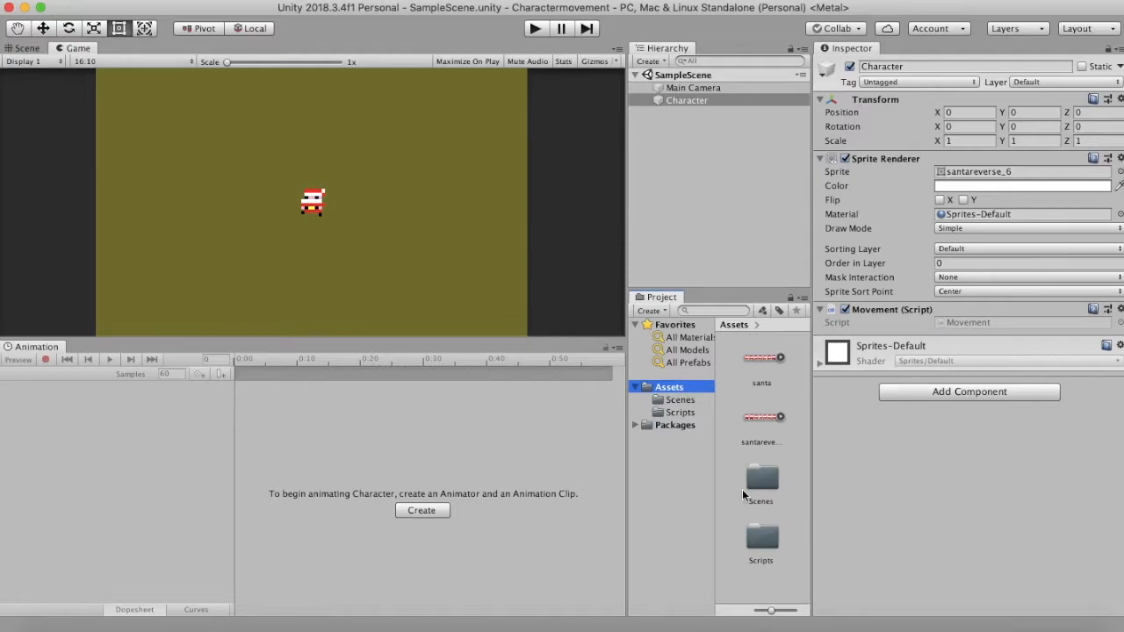
{"action": "left_click", "coordinate": [742, 489]}
{"action": "right_click", "coordinate": [742, 489]}
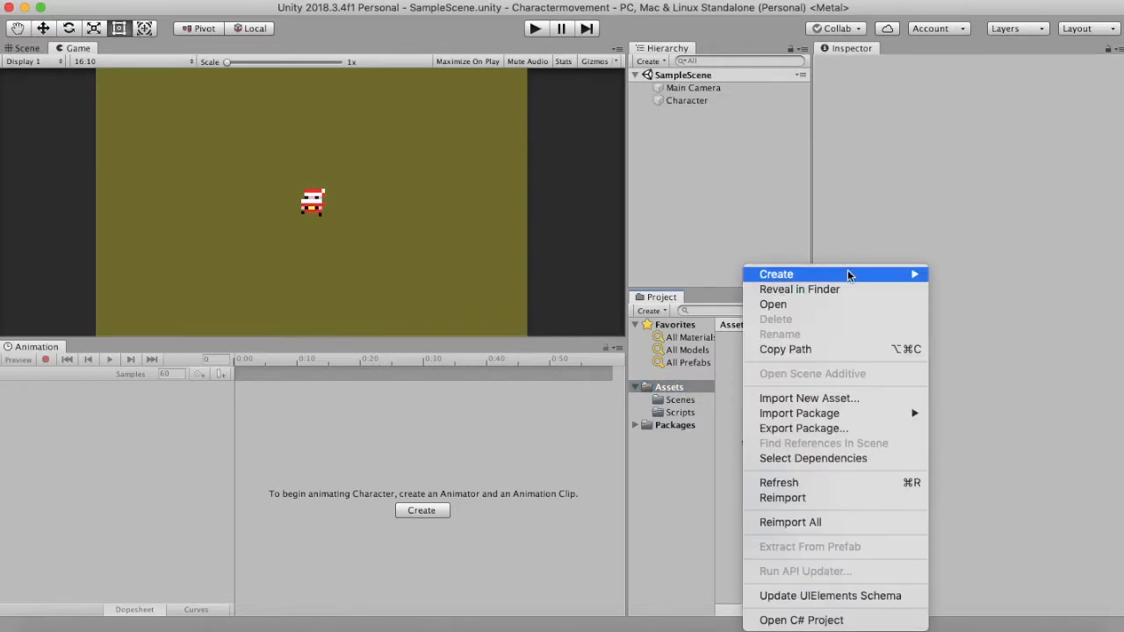
{"action": "left_click", "coordinate": [1010, 68]}
{"action": "type", "text": "Animation"}
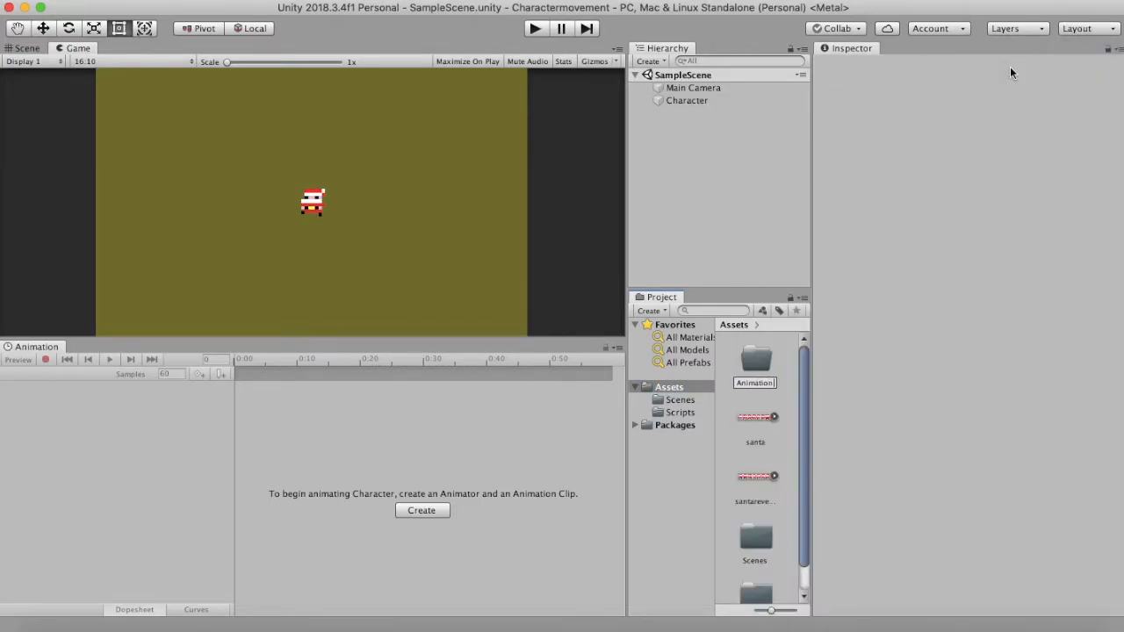
{"action": "key", "text": "Return"}
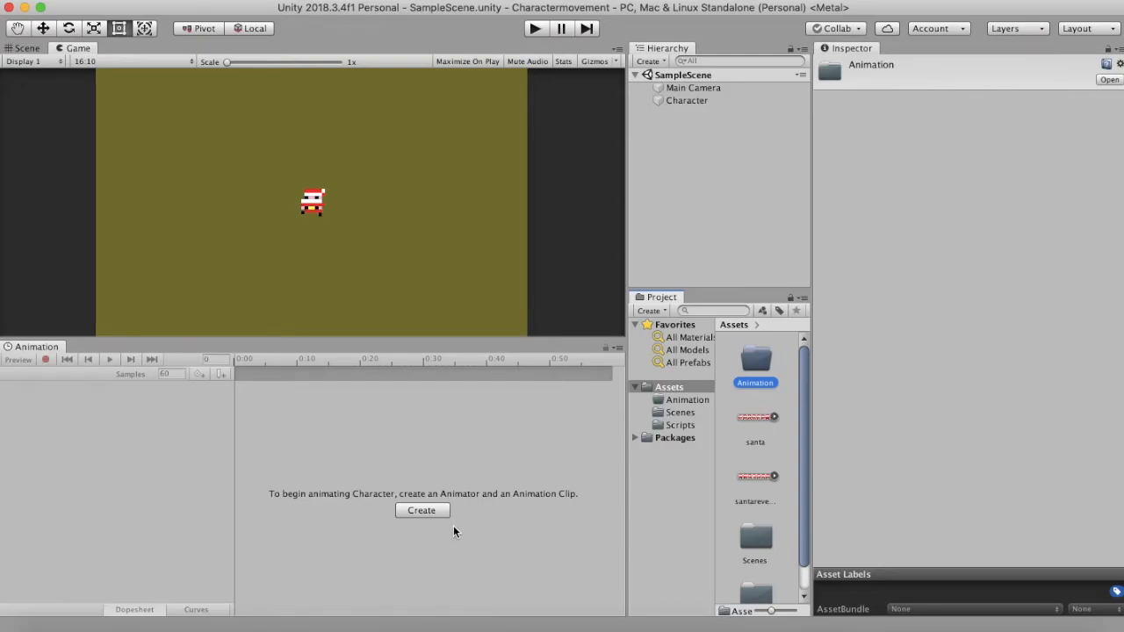
Create an animation clip named goleft for the Character and save it in the Animation folder.
{"action": "left_click", "coordinate": [424, 510]}
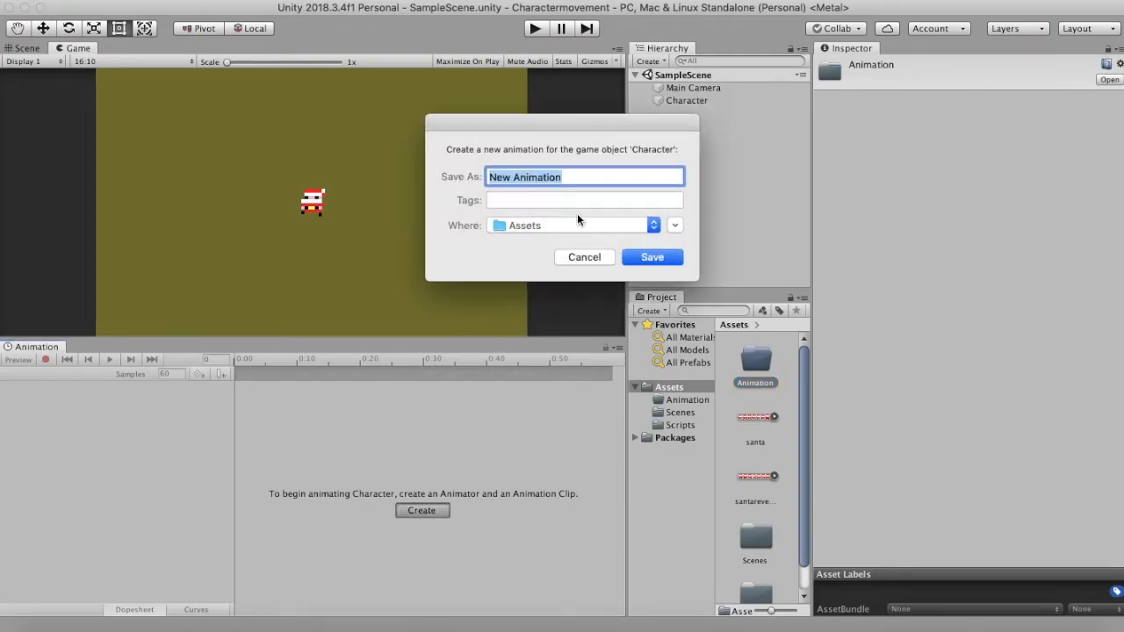
{"action": "left_click", "coordinate": [674, 226]}
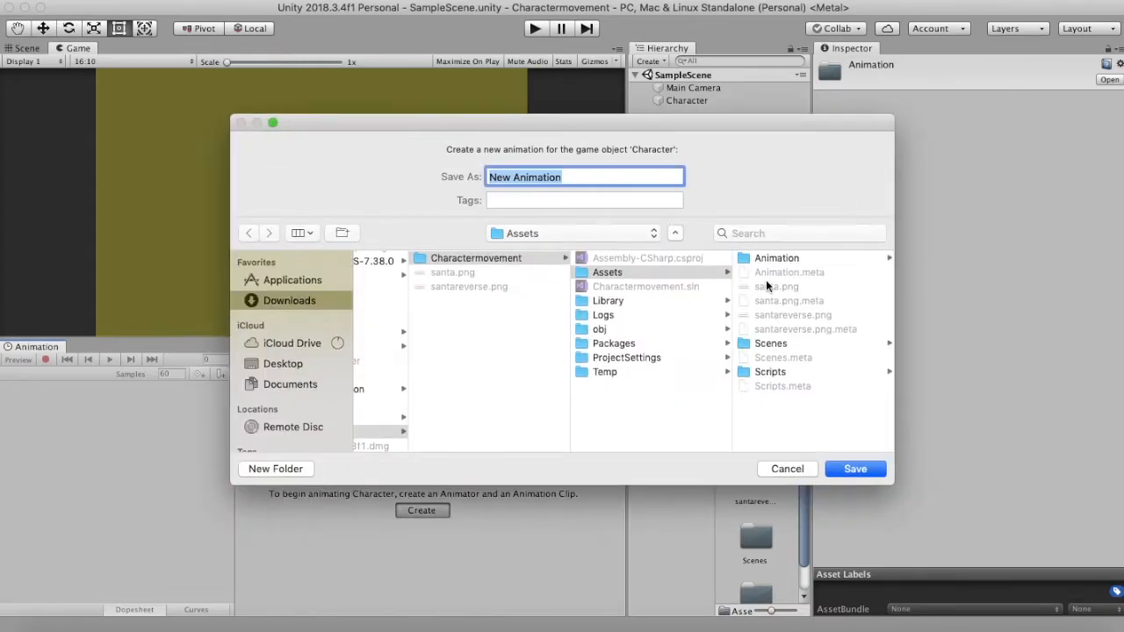
{"action": "left_click", "coordinate": [783, 257]}
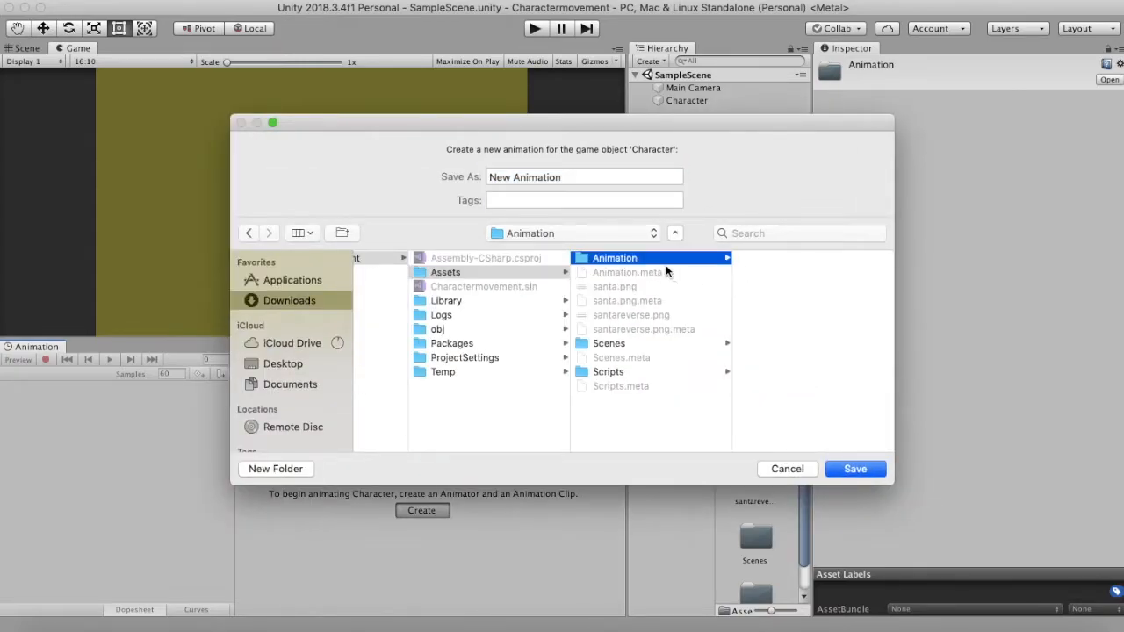
{"action": "triple_click", "coordinate": [571, 175]}
{"action": "type", "text": "goleft"}
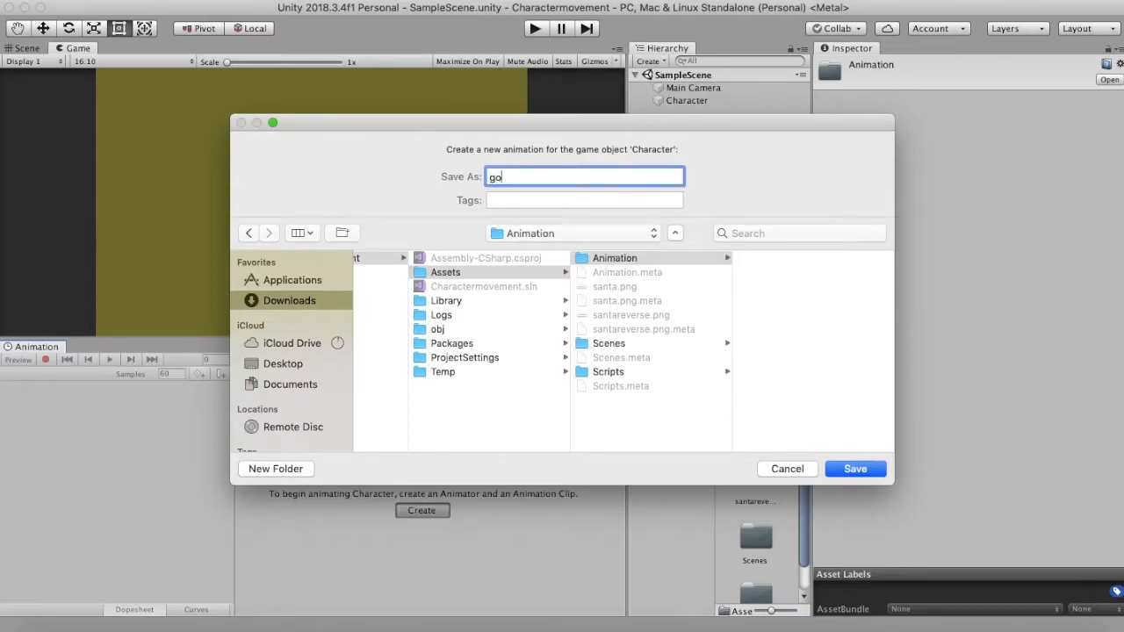
{"action": "left_click", "coordinate": [855, 469]}
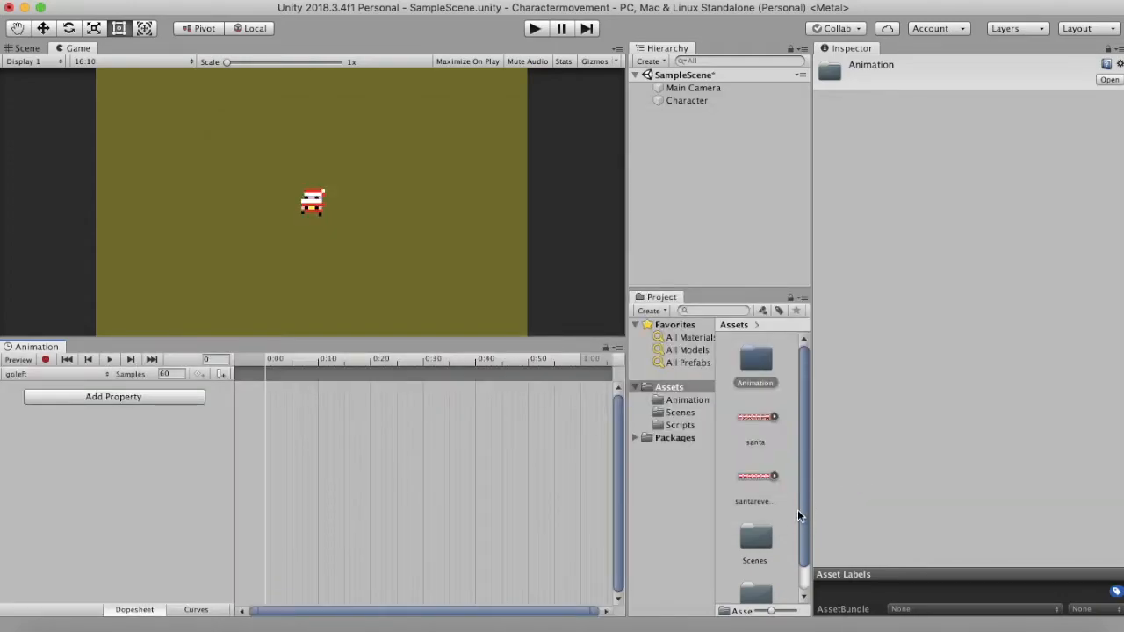
Add the sprites santareverse_2 through santareverse_6 to the start of the goleft timeline and preview the clip.
{"action": "left_click", "coordinate": [773, 478]}
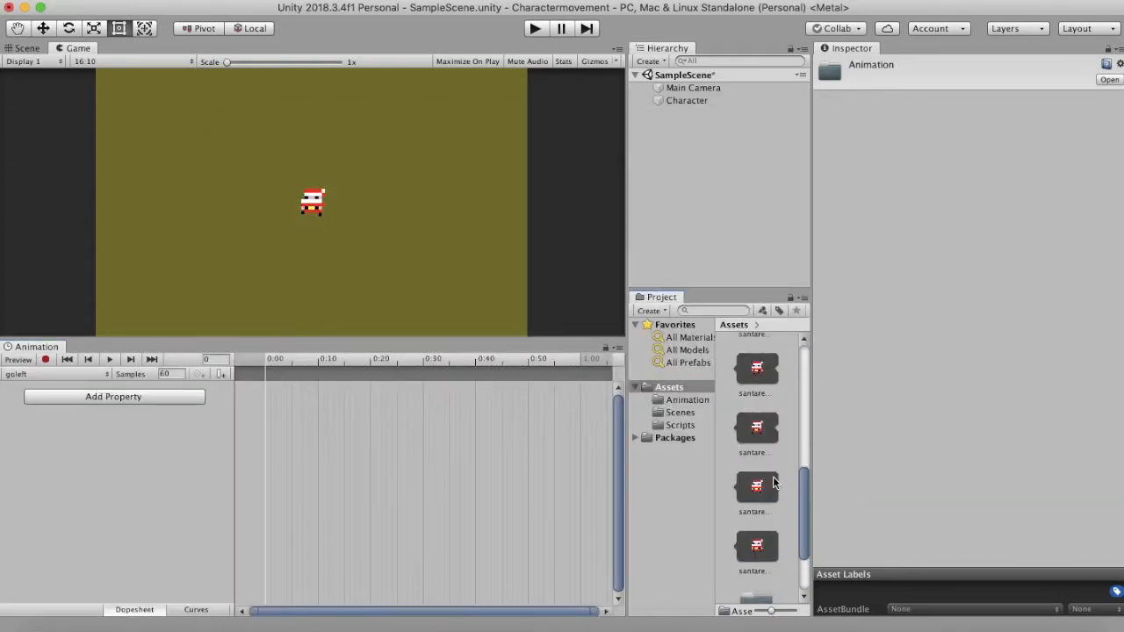
{"action": "left_click", "coordinate": [758, 487]}
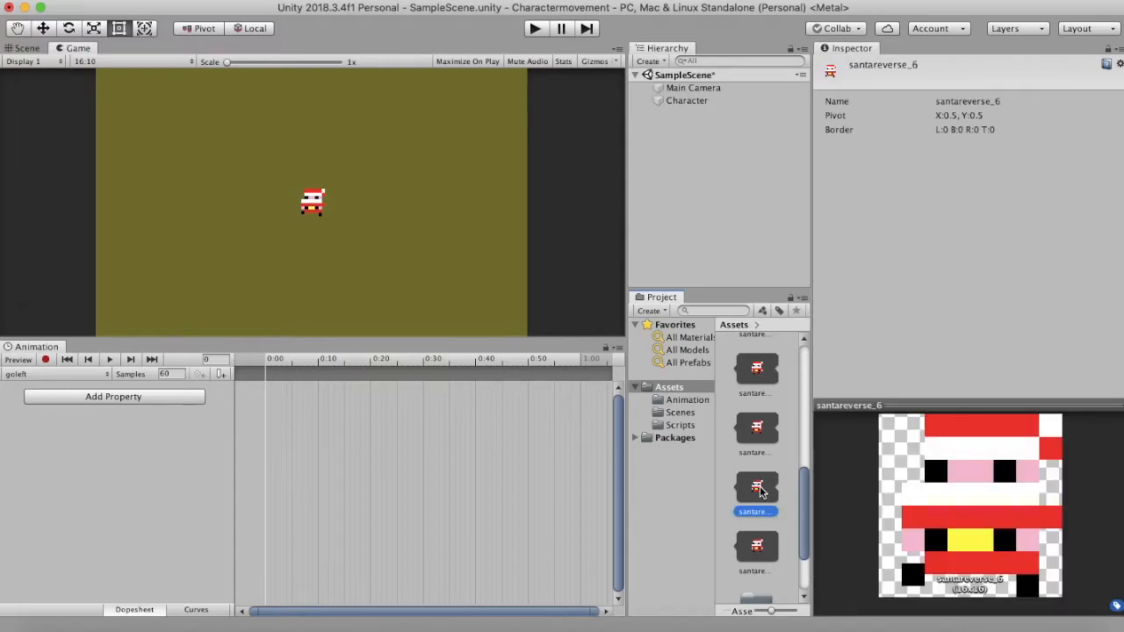
{"action": "scroll", "coordinate": [761, 474], "scroll_direction": "up", "scroll_amount": 5}
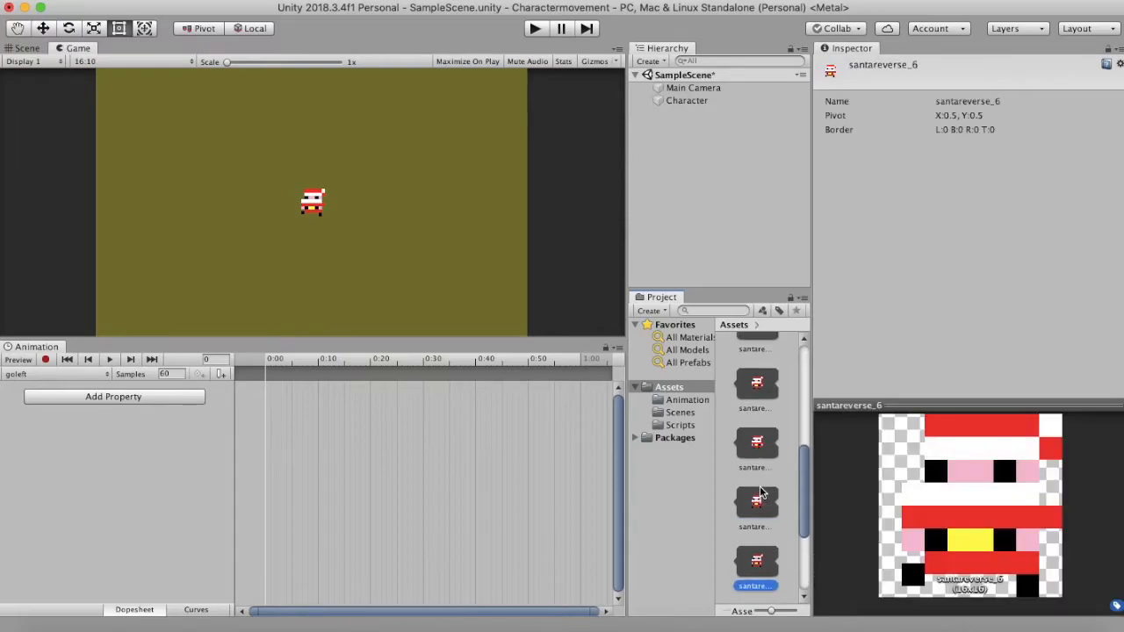
{"action": "left_click", "coordinate": [760, 378], "text": "shift"}
{"action": "left_click_drag", "start_coordinate": [760, 432], "coordinate": [276, 402]}
{"action": "left_click", "coordinate": [109, 359]}
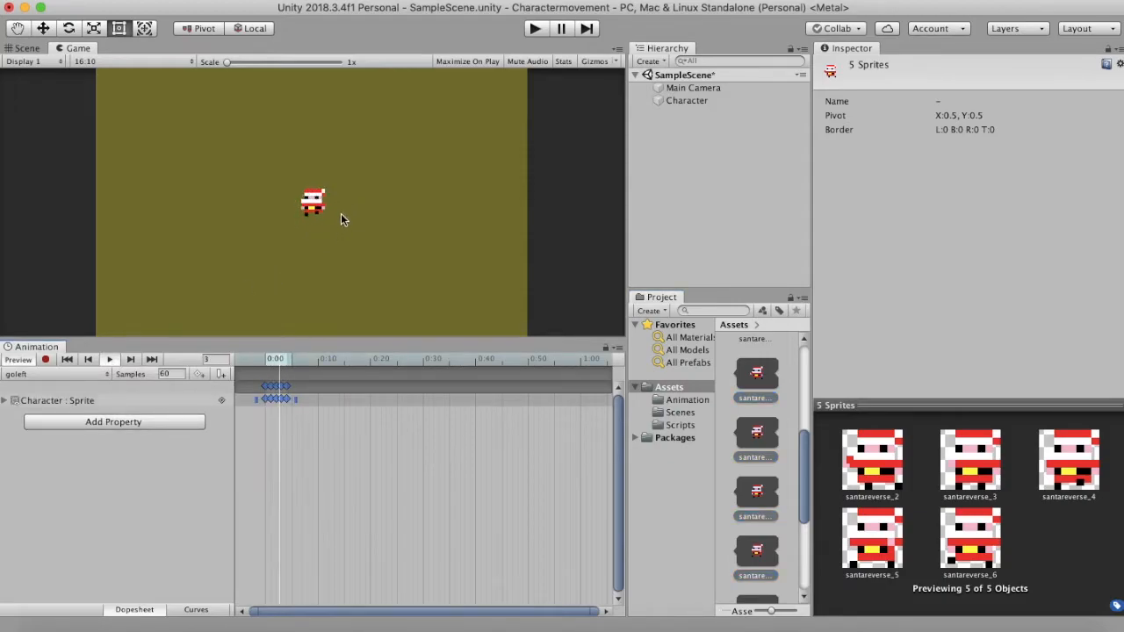
{"action": "left_click", "coordinate": [109, 359]}
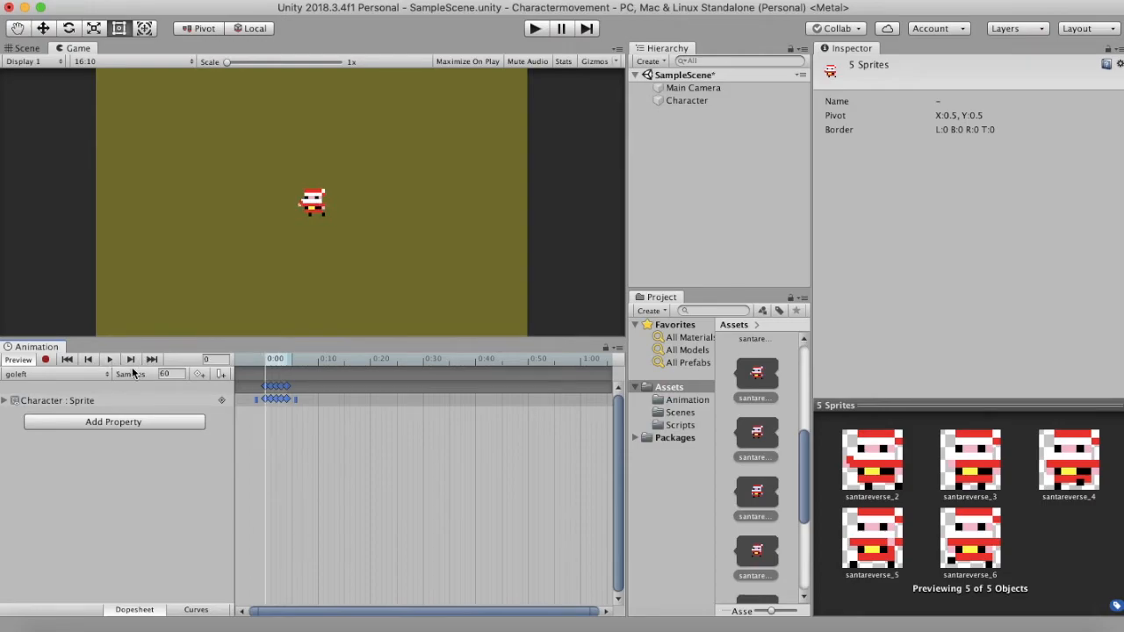
Set the goleft clip's samples to 12 and preview the animation.
{"action": "left_click", "coordinate": [166, 374]}
{"action": "type", "text": "12"}
{"action": "key", "text": "Return"}
{"action": "left_click", "coordinate": [109, 359]}
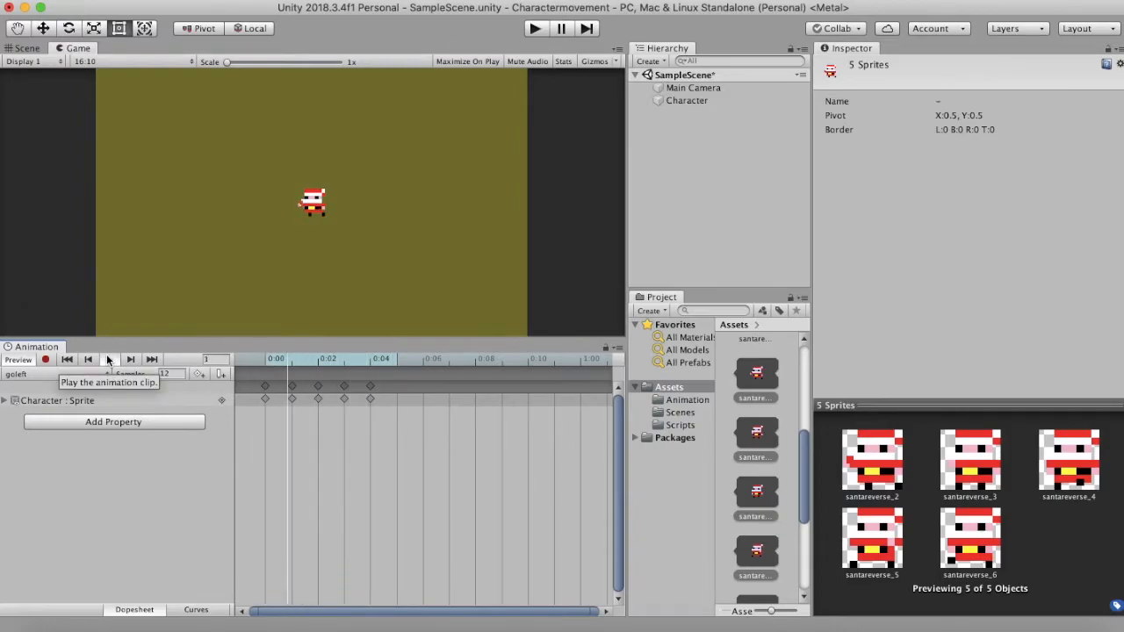
{"action": "left_click", "coordinate": [109, 359]}
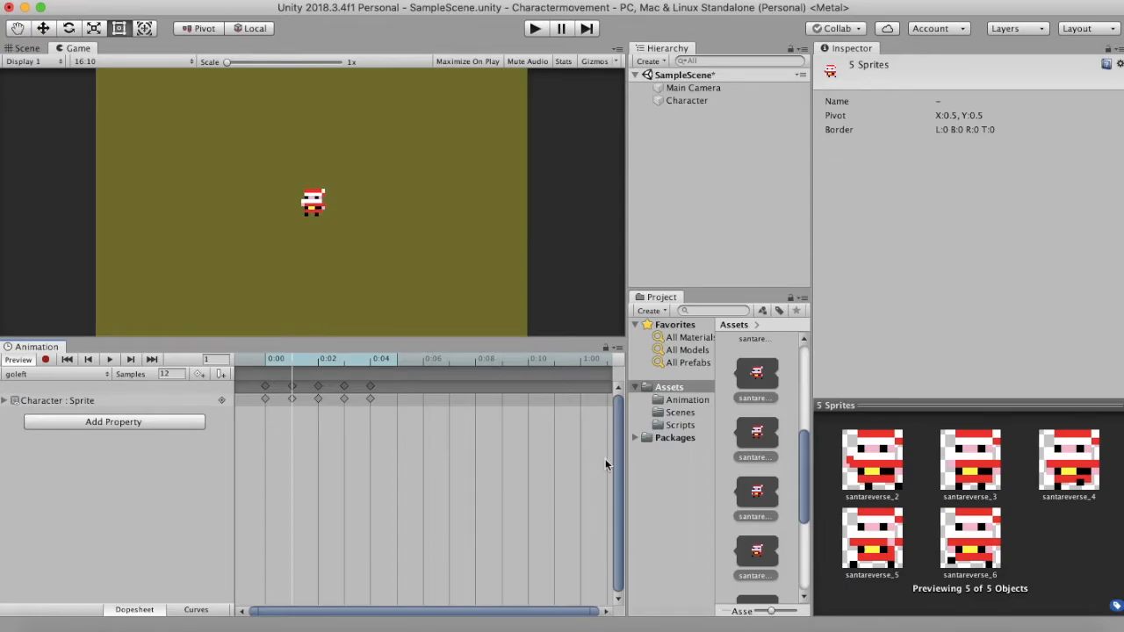
Create a clip named IdletoLeft in the Animation folder and add the santareverse_7 sprite at frame 0.
{"action": "scroll", "coordinate": [764, 492], "scroll_direction": "down", "scroll_amount": 3}
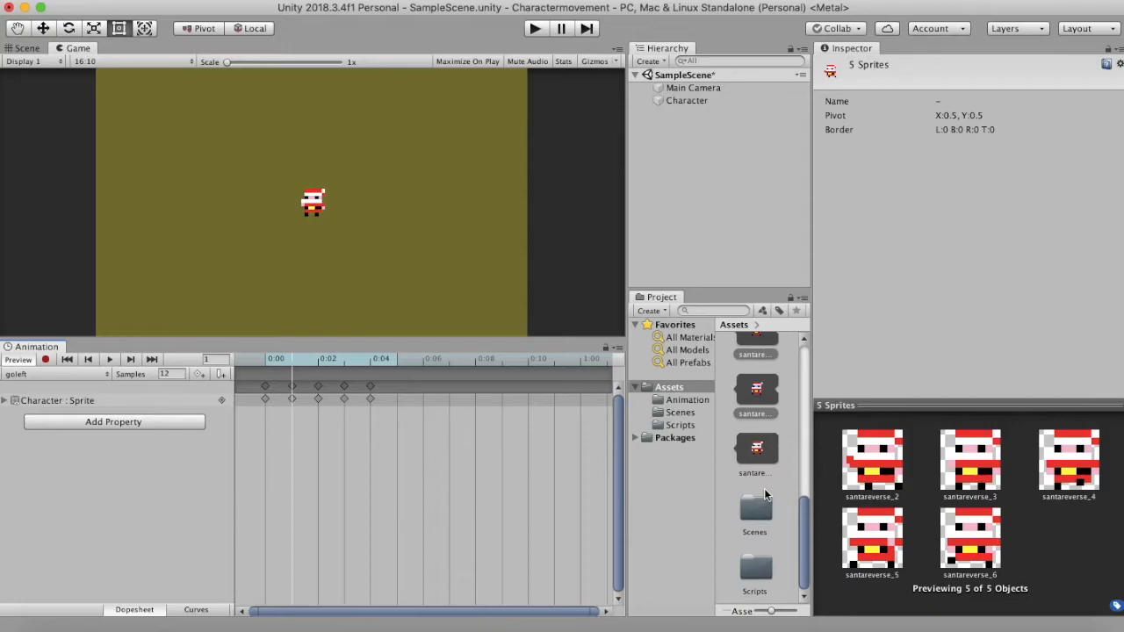
{"action": "left_click", "coordinate": [78, 372]}
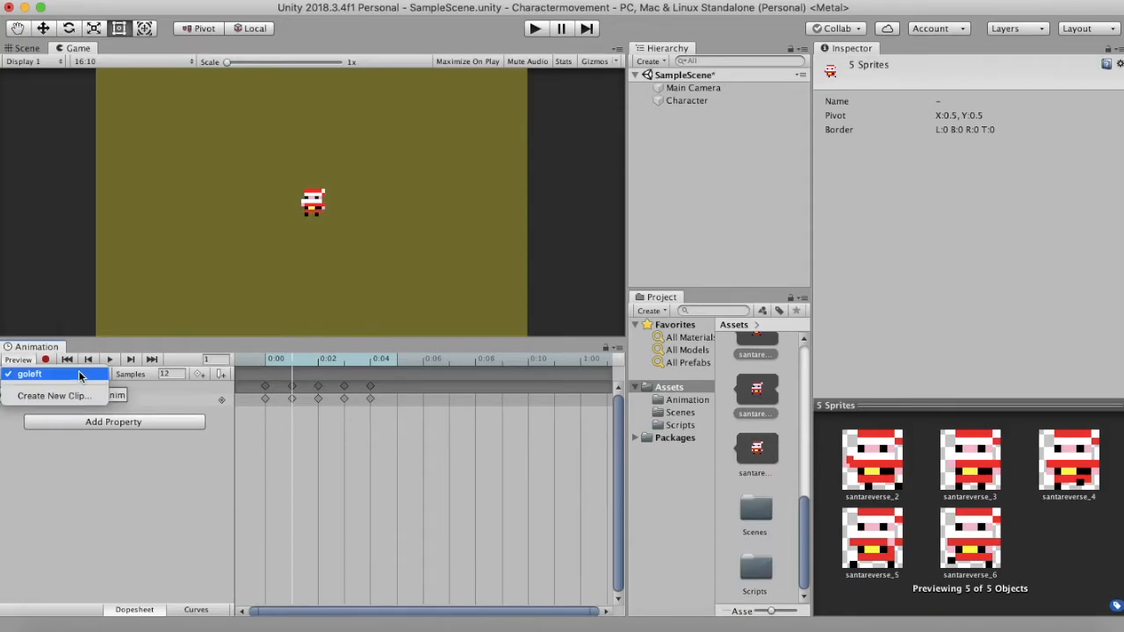
{"action": "left_click", "coordinate": [65, 398]}
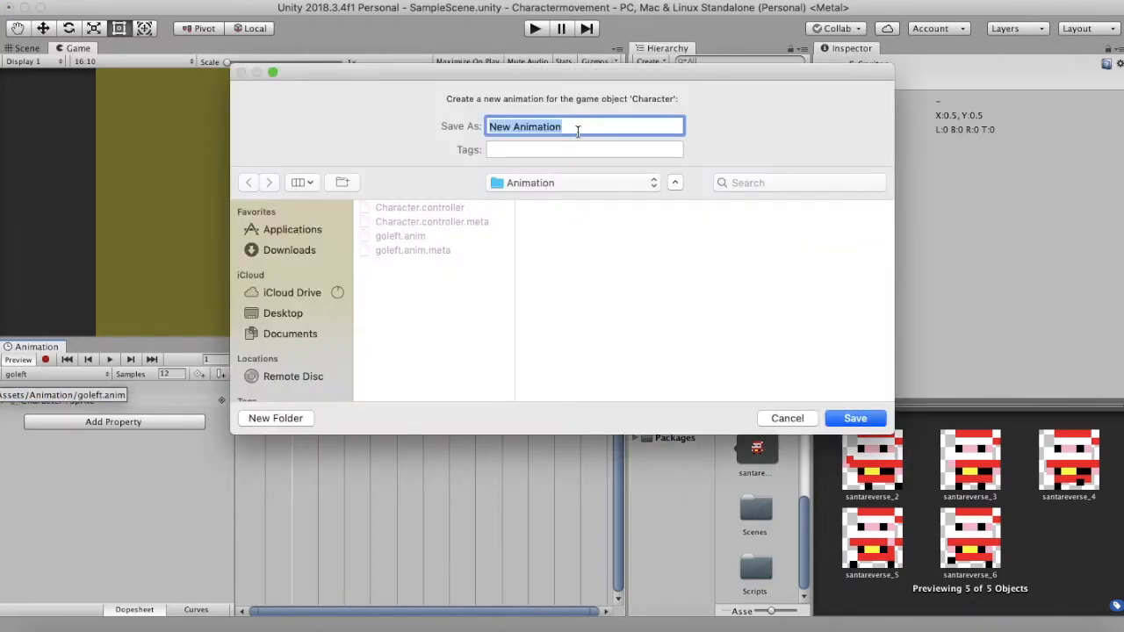
{"action": "type", "text": "goright"}
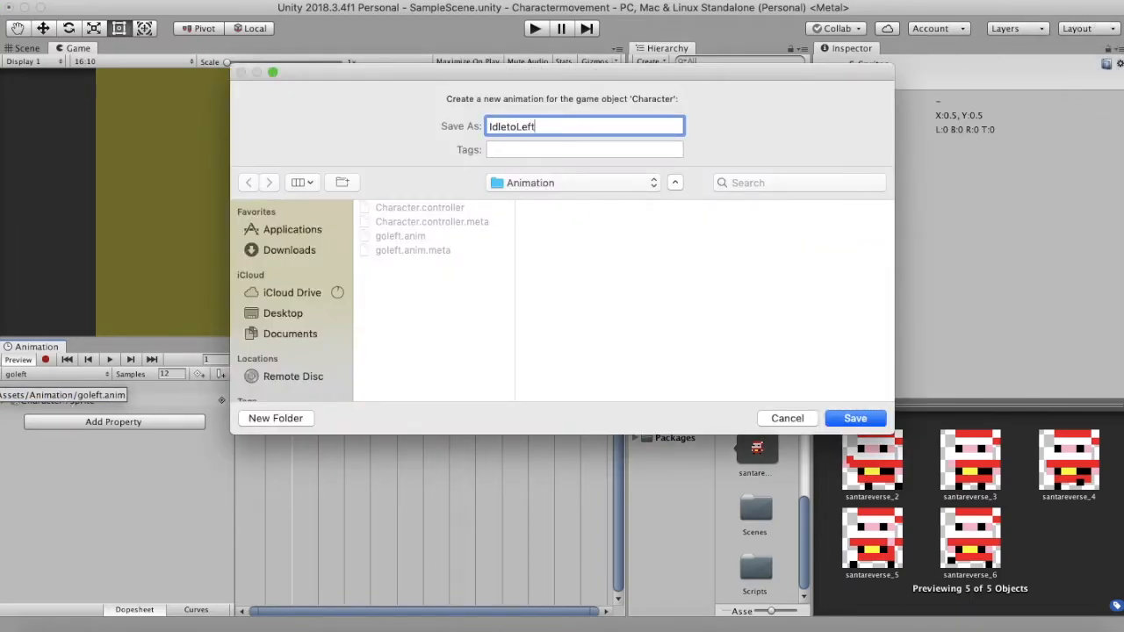
{"action": "left_click", "coordinate": [855, 417]}
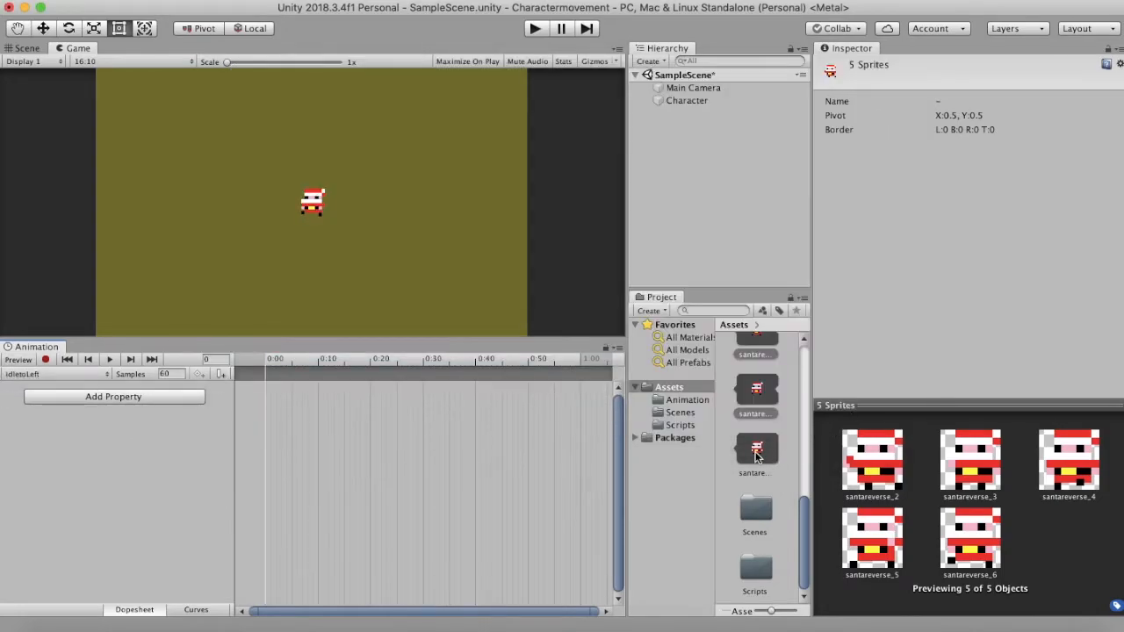
{"action": "left_click", "coordinate": [756, 454]}
{"action": "left_click_drag", "start_coordinate": [757, 453], "coordinate": [270, 402]}
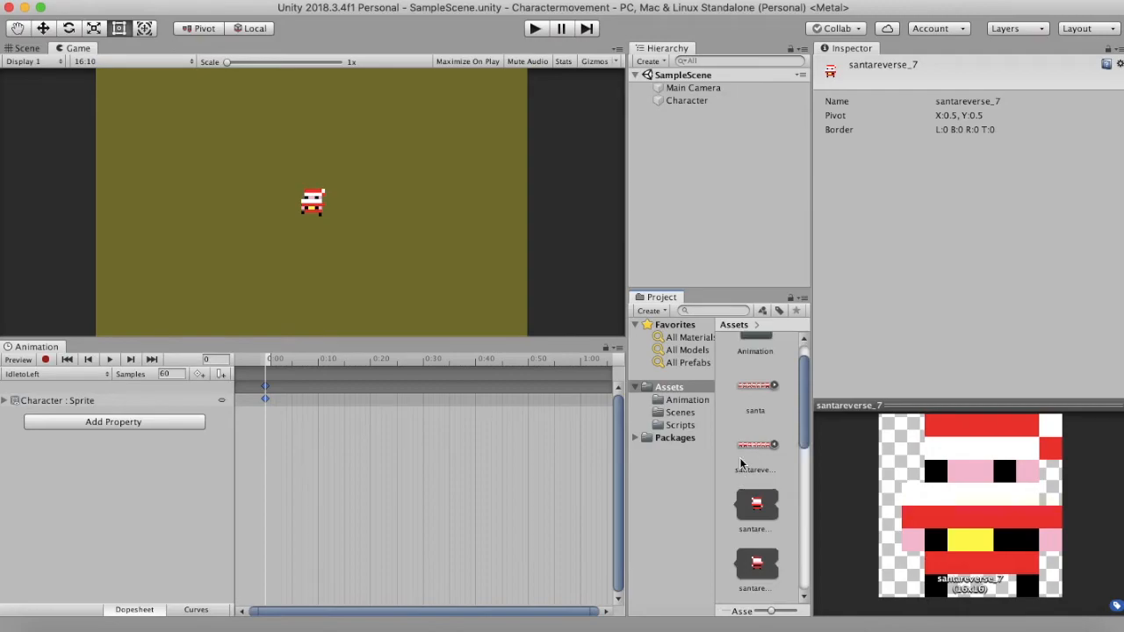
Expand the santa sprite sheet and create another Character clip named goright in the Animation folder.
{"action": "scroll", "coordinate": [778, 441], "scroll_direction": "up", "scroll_amount": 5}
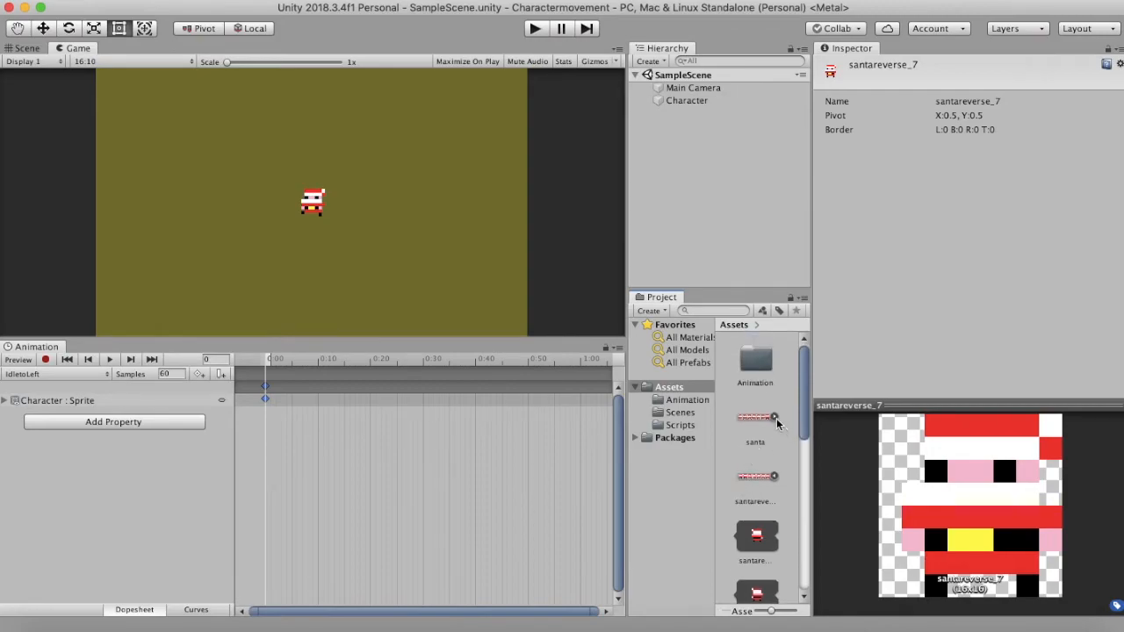
{"action": "scroll", "coordinate": [777, 430], "scroll_direction": "down", "scroll_amount": 5}
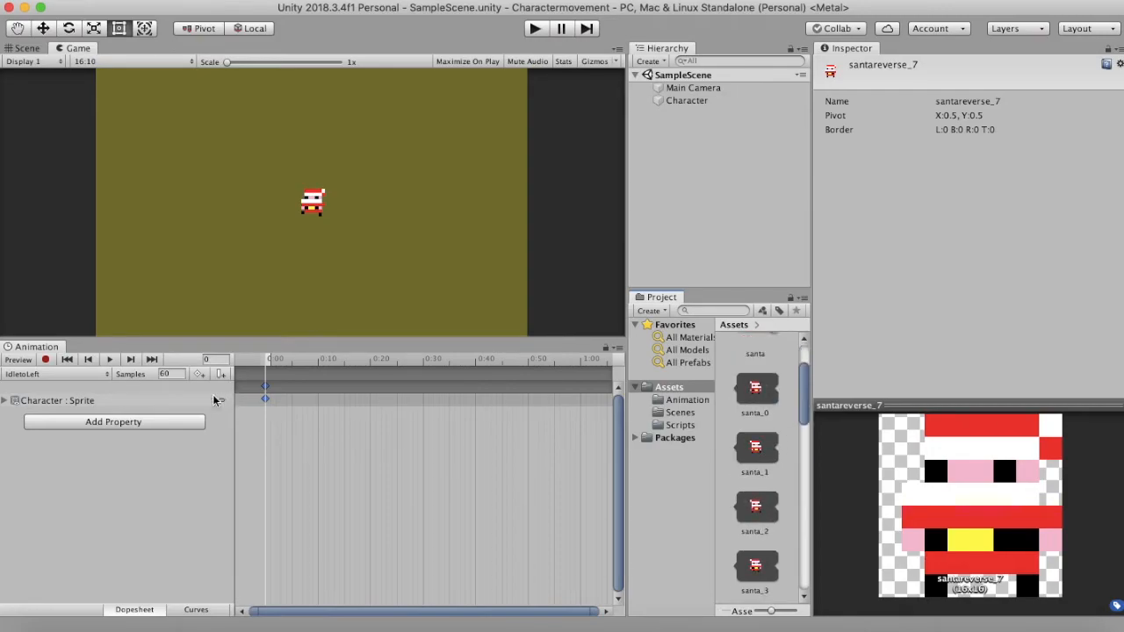
{"action": "left_click", "coordinate": [70, 375]}
{"action": "left_click", "coordinate": [64, 396]}
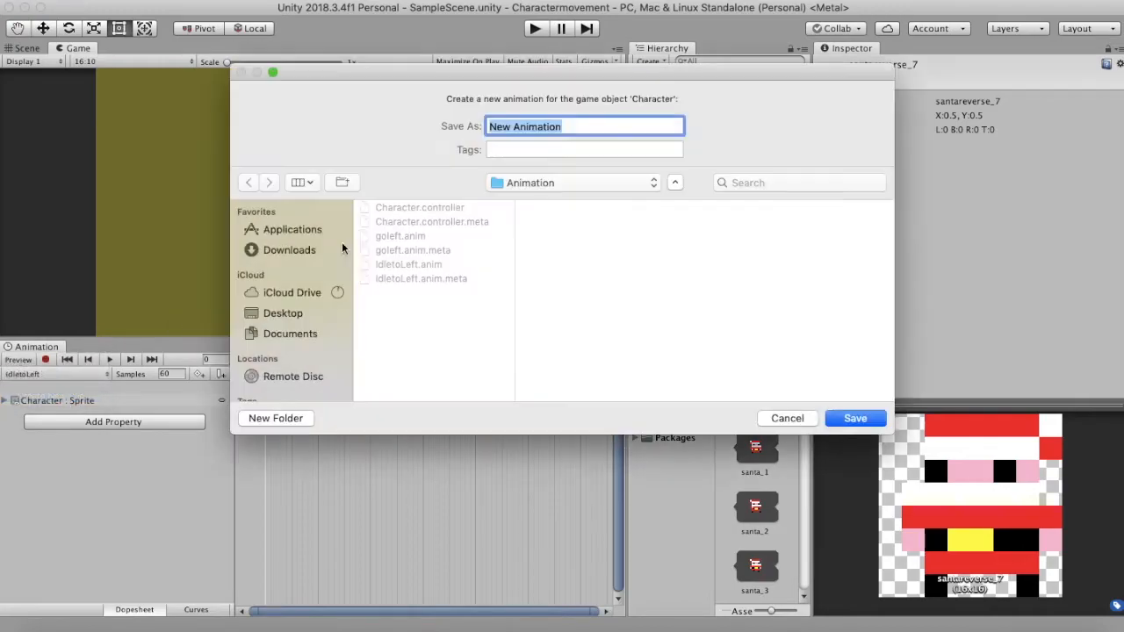
{"action": "type", "text": "goright"}
{"action": "key", "text": "Return"}
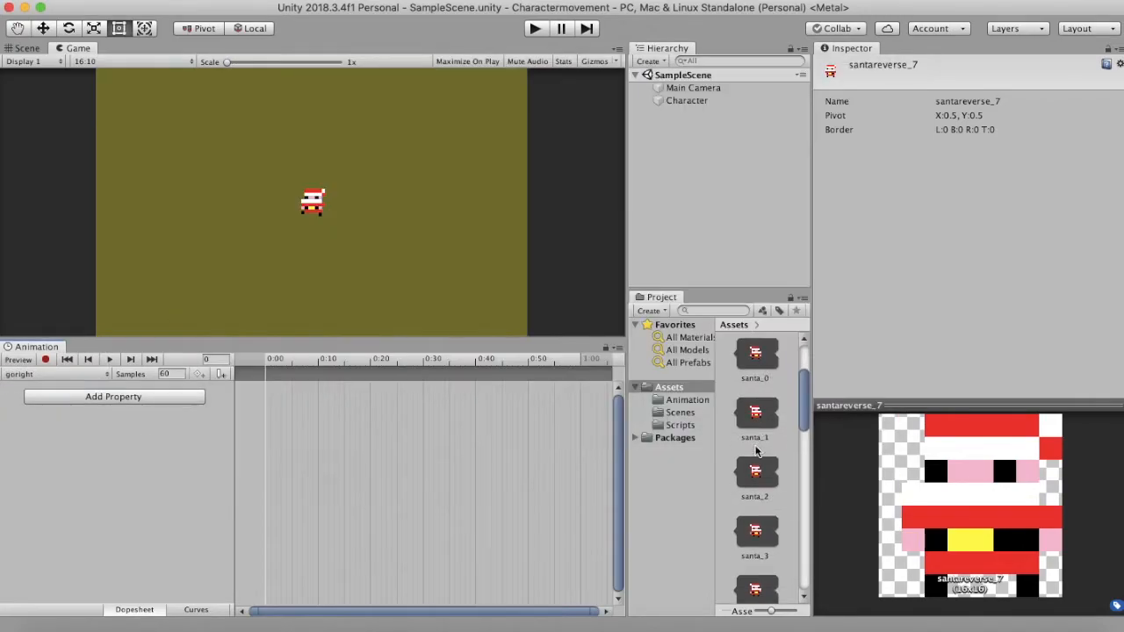
Add the sprites santa_1 through santa_5 to the start of the goright timeline.
{"action": "left_click", "coordinate": [760, 409]}
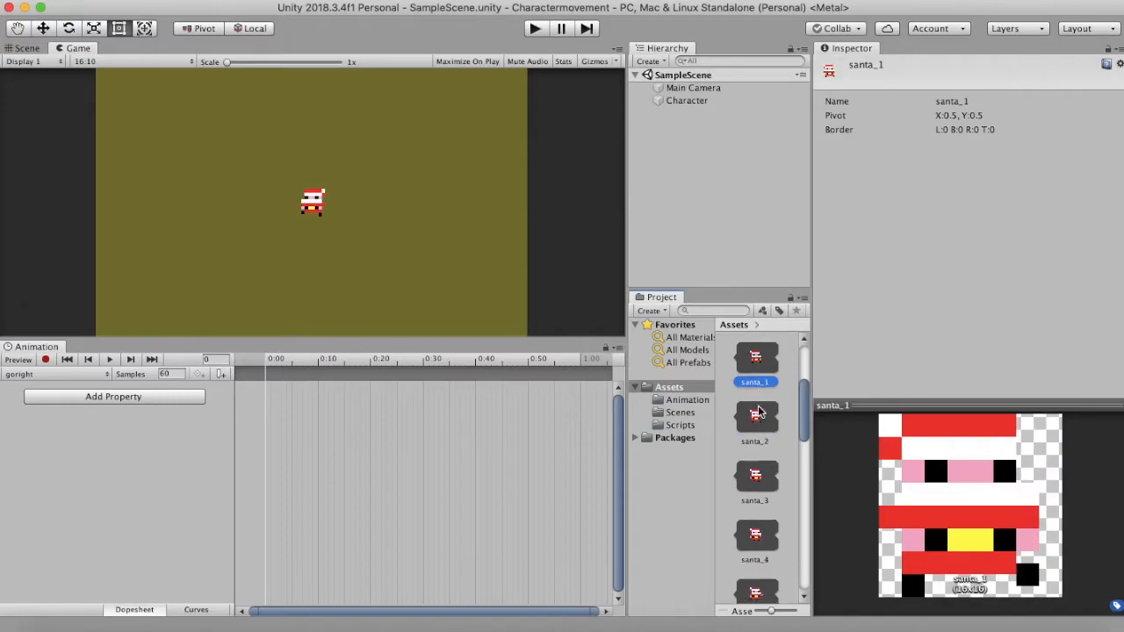
{"action": "scroll", "coordinate": [760, 409], "scroll_direction": "down", "scroll_amount": 2}
{"action": "left_click", "coordinate": [754, 548], "text": "shift"}
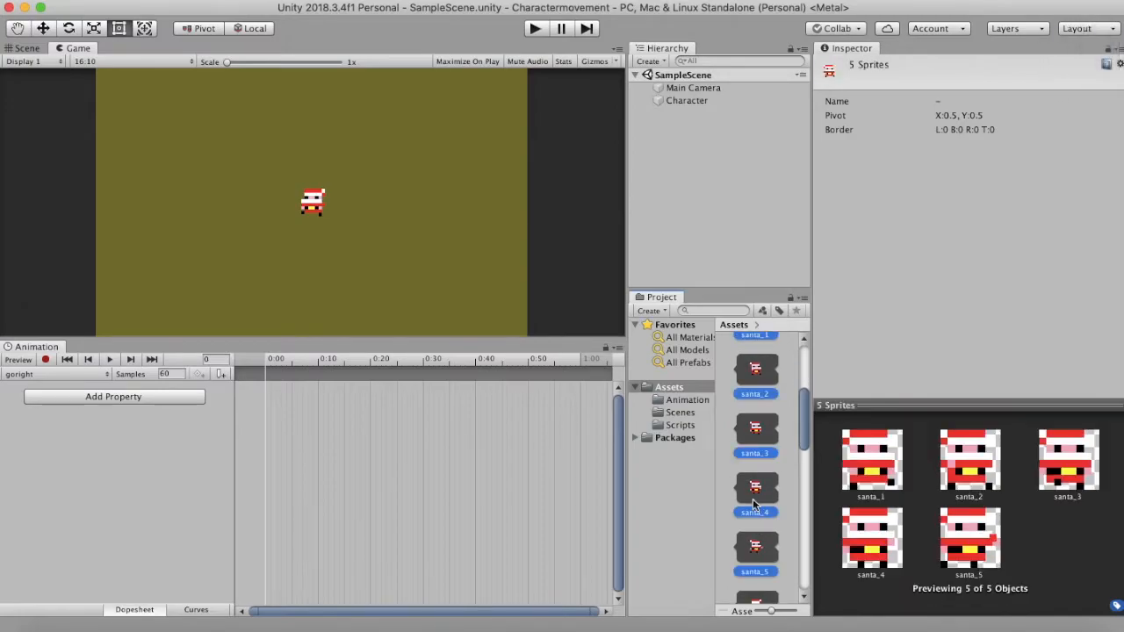
{"action": "left_click_drag", "start_coordinate": [756, 494], "coordinate": [346, 425]}
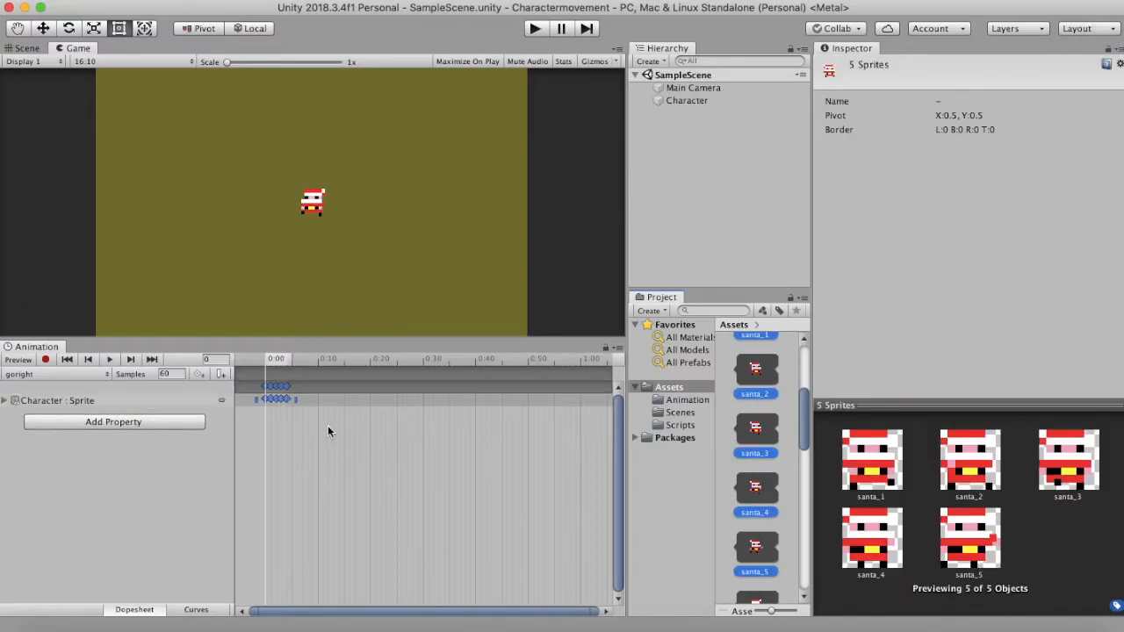
Set the goright clip's samples to 12 and preview the animation.
{"action": "left_click", "coordinate": [173, 374]}
{"action": "type", "text": "12"}
{"action": "key", "text": "Return"}
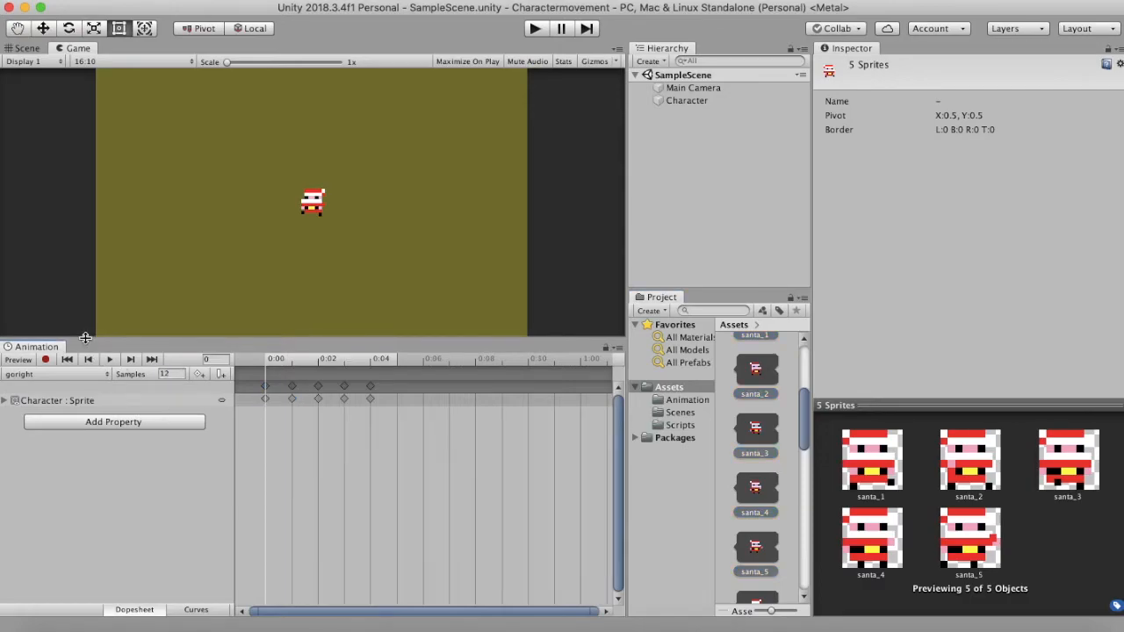
{"action": "left_click", "coordinate": [109, 360]}
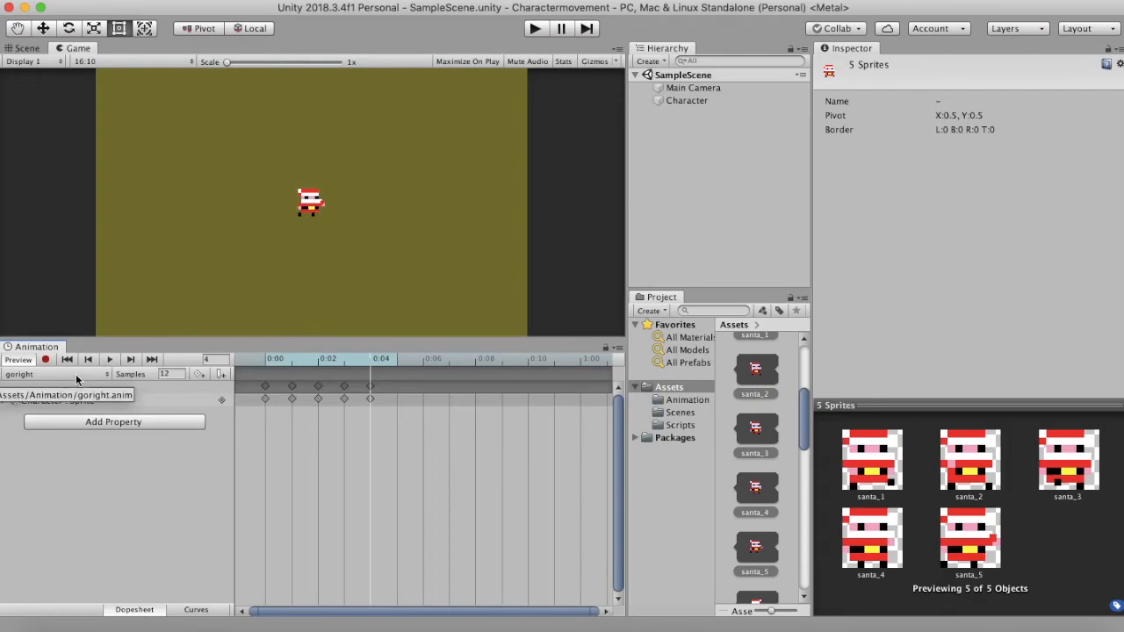
Create a clip named idletoright in the Animation folder and add the santa_0 sprite at frame 0.
{"action": "left_click", "coordinate": [75, 374]}
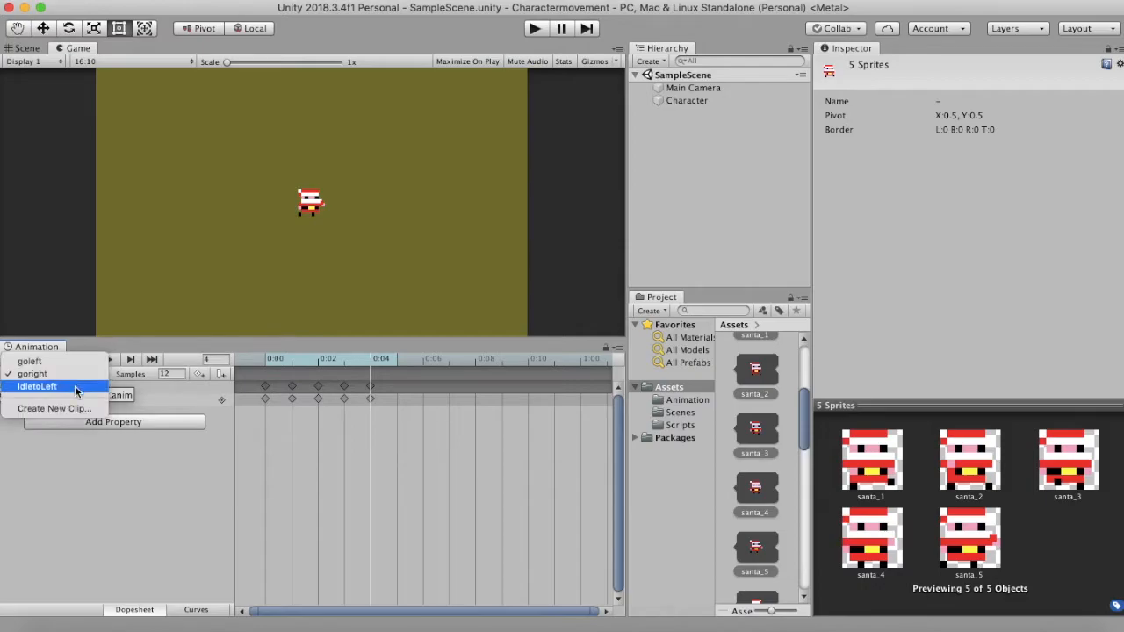
{"action": "left_click", "coordinate": [71, 411]}
{"action": "type", "text": "idletoright"}
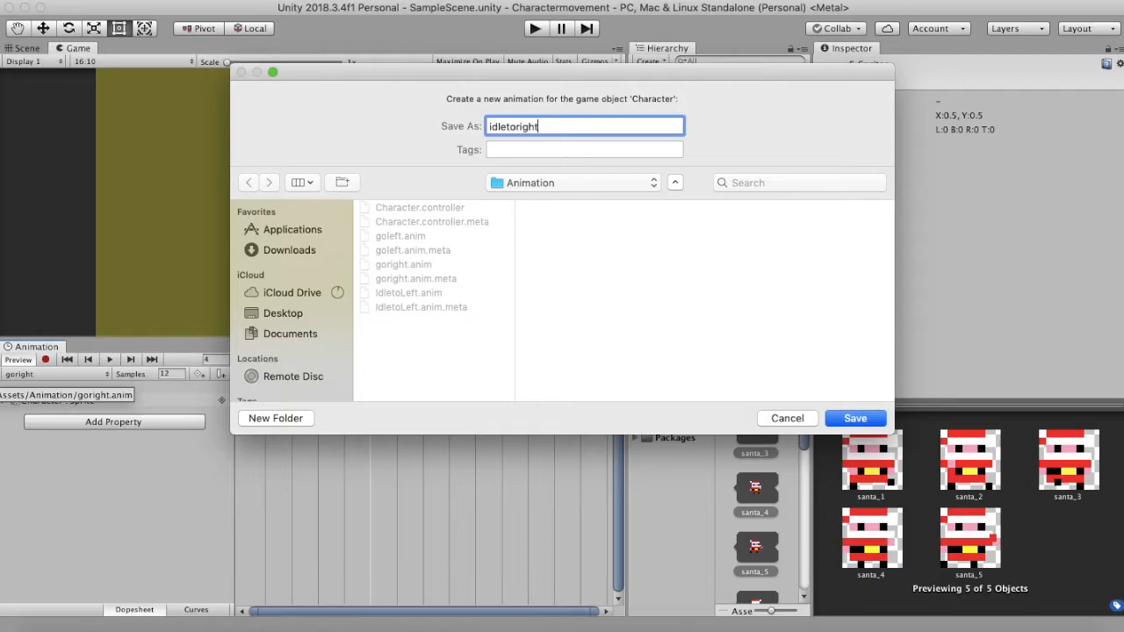
{"action": "left_click", "coordinate": [850, 418]}
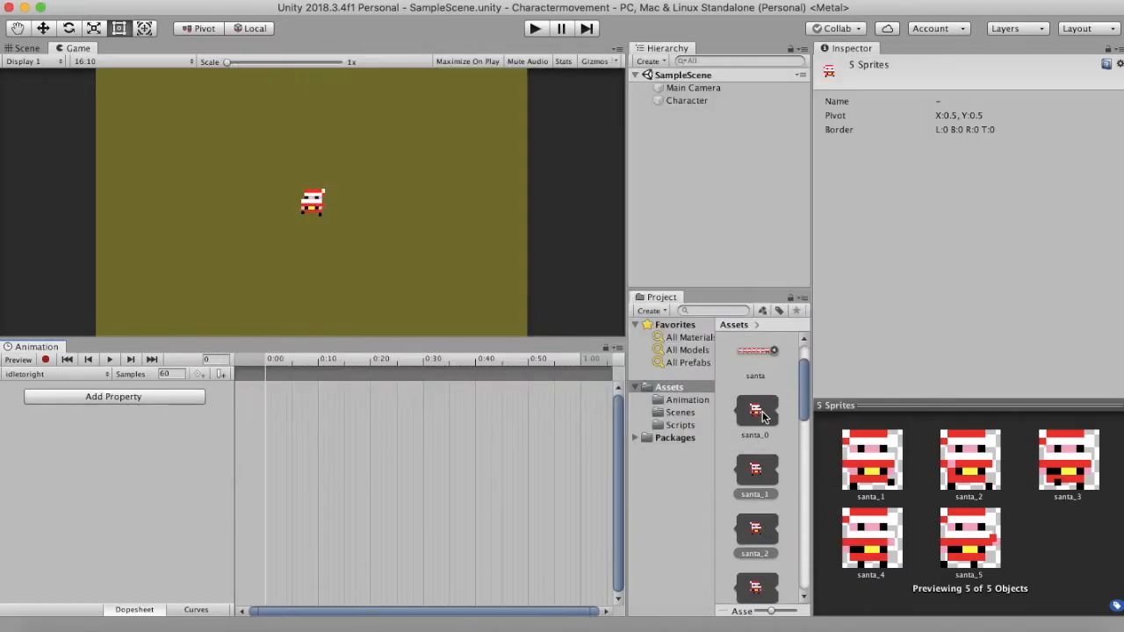
{"action": "left_click_drag", "start_coordinate": [760, 413], "coordinate": [271, 405]}
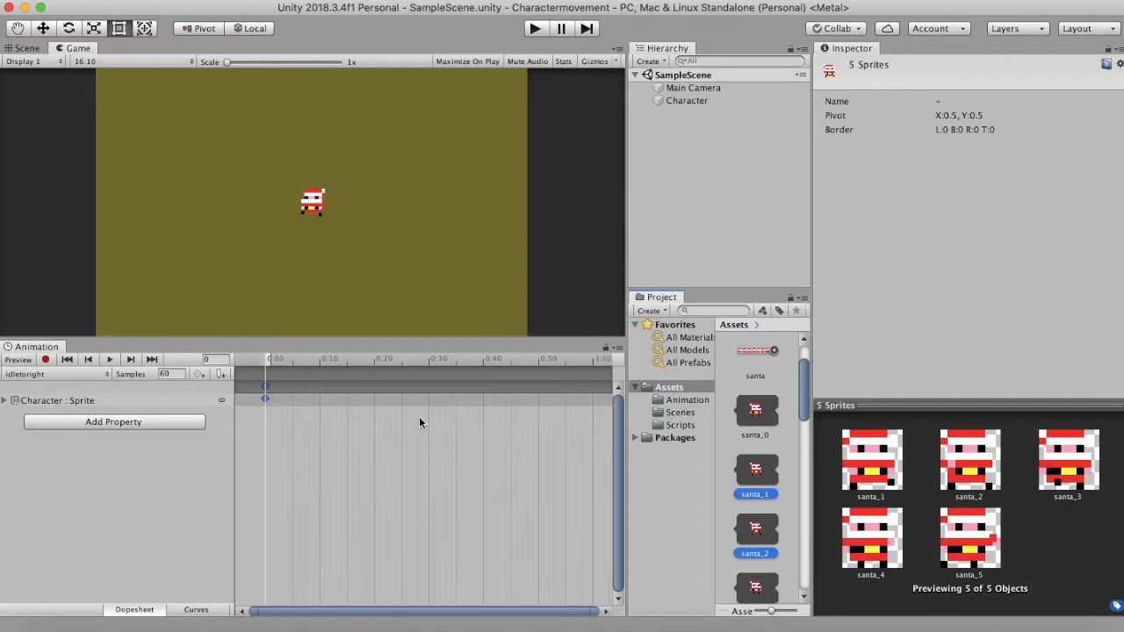
Check the Loop Time settings of the goleft and IdletoLeft clips in the Animation folder.
{"action": "left_click", "coordinate": [689, 400]}
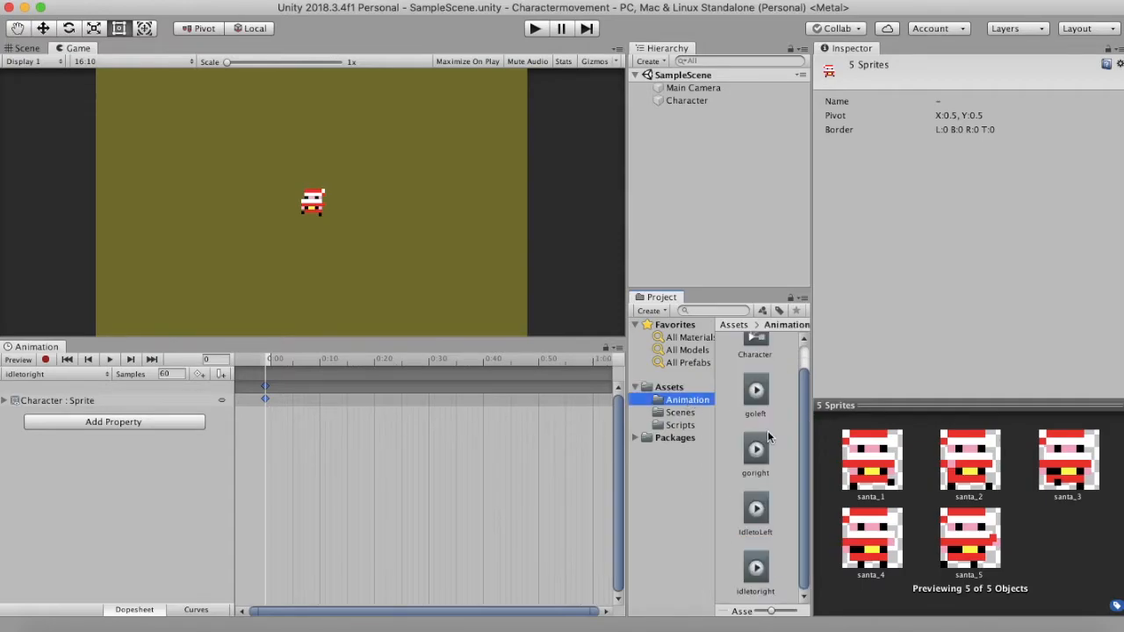
{"action": "scroll", "coordinate": [767, 431], "scroll_direction": "up", "scroll_amount": 1}
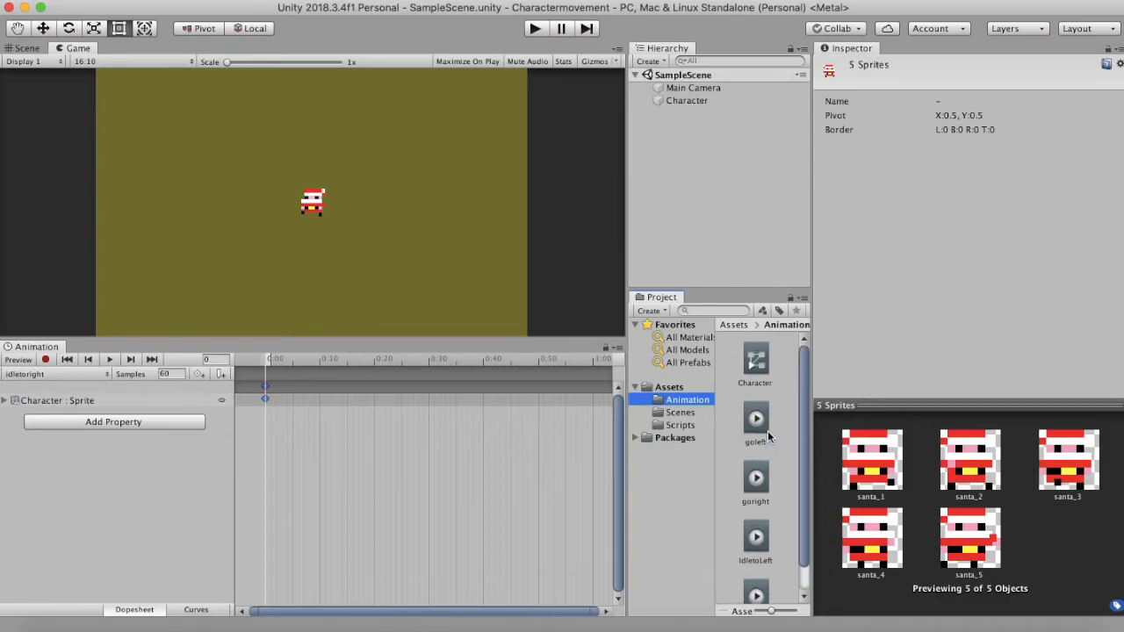
{"action": "left_click", "coordinate": [766, 431]}
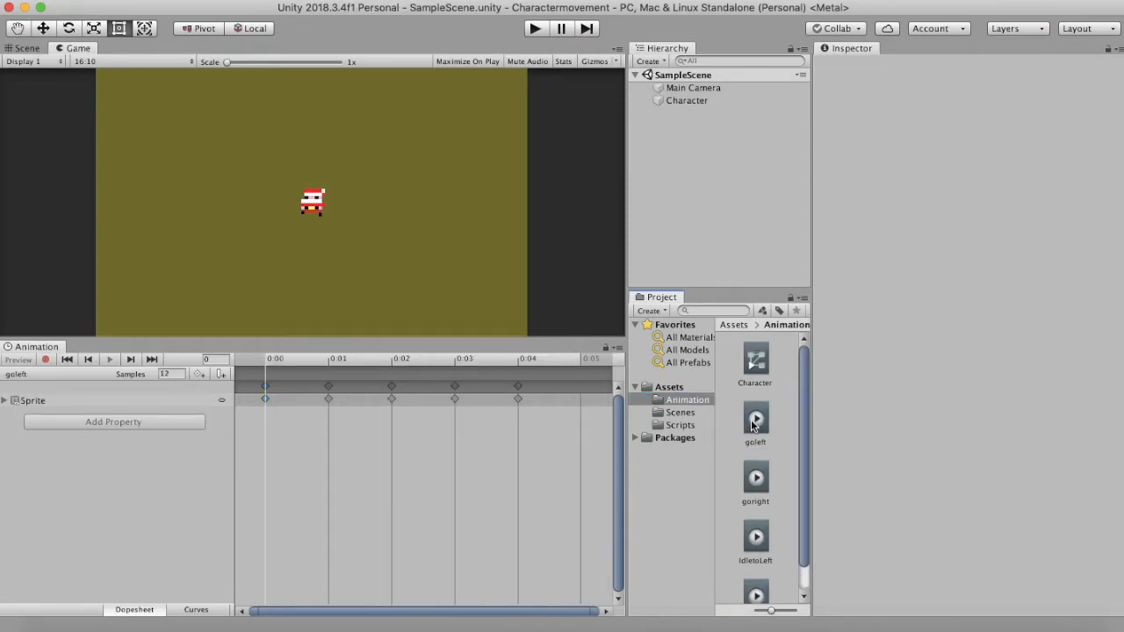
{"action": "left_click", "coordinate": [751, 421]}
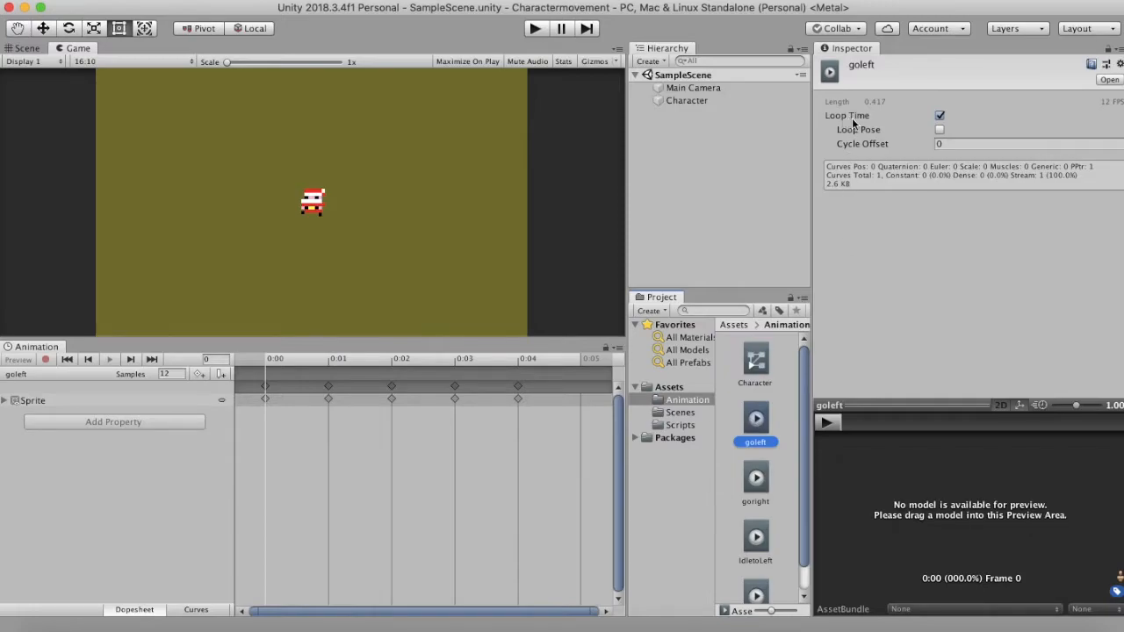
{"action": "scroll", "coordinate": [750, 543], "scroll_direction": "down", "scroll_amount": 1}
{"action": "left_click", "coordinate": [750, 537]}
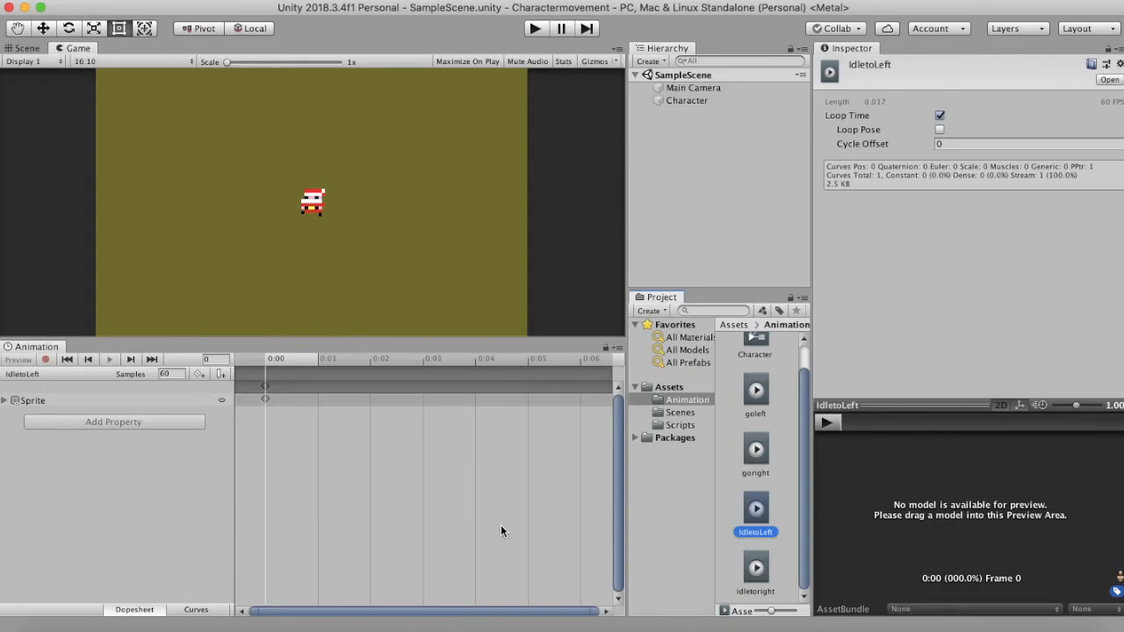
{"action": "left_click", "coordinate": [757, 392]}
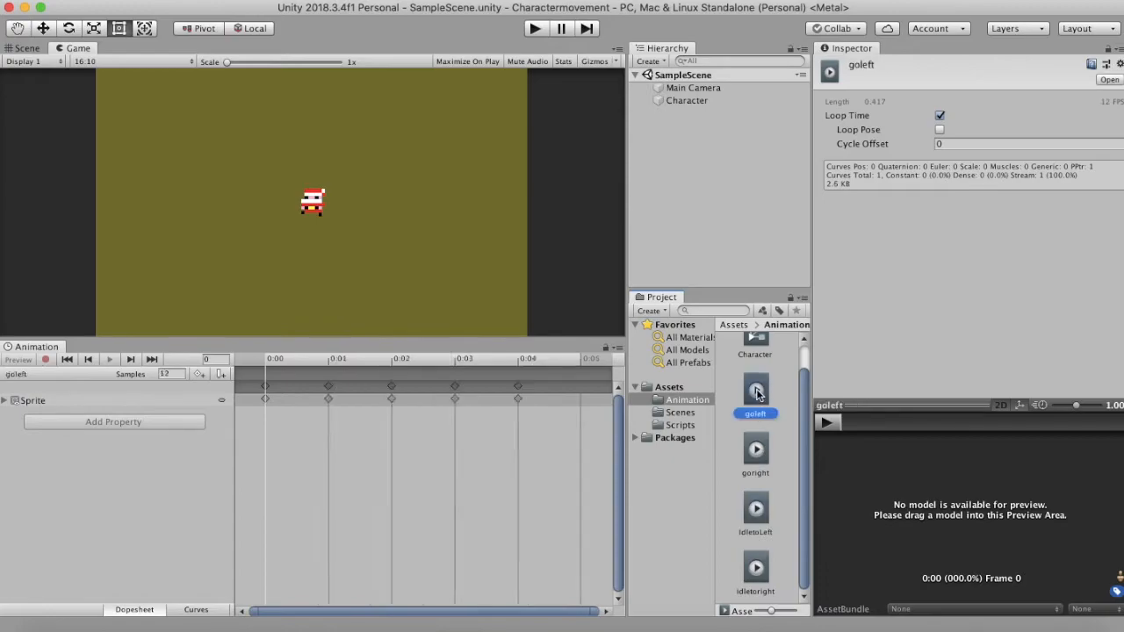
Select the Character object and open its controller in the Animator window.
{"action": "left_click", "coordinate": [690, 101]}
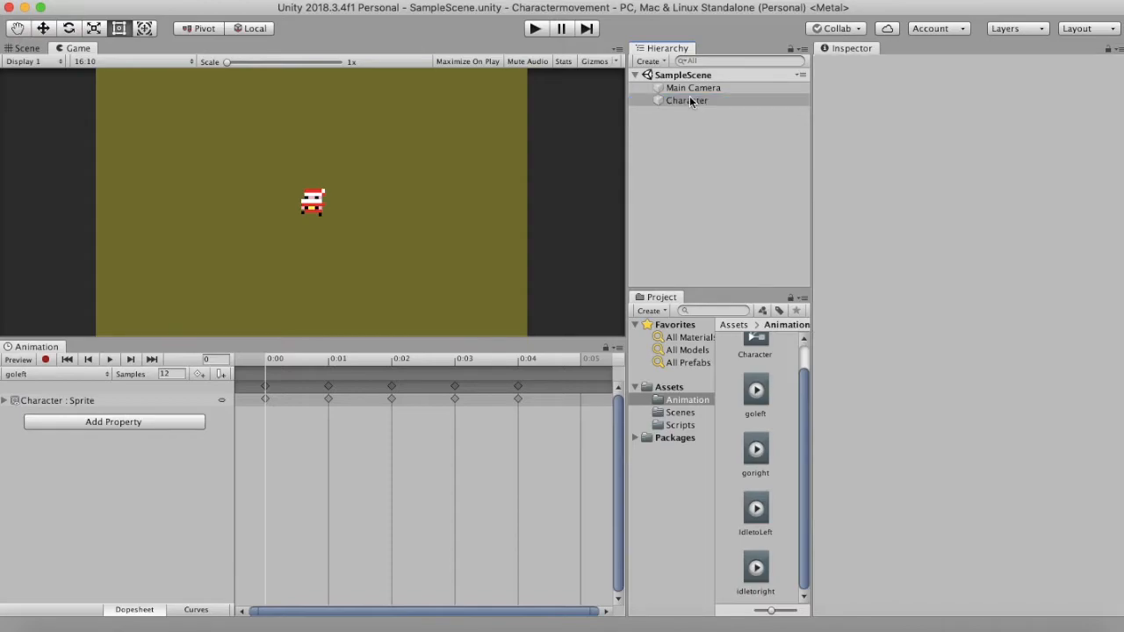
{"action": "left_click", "coordinate": [688, 98]}
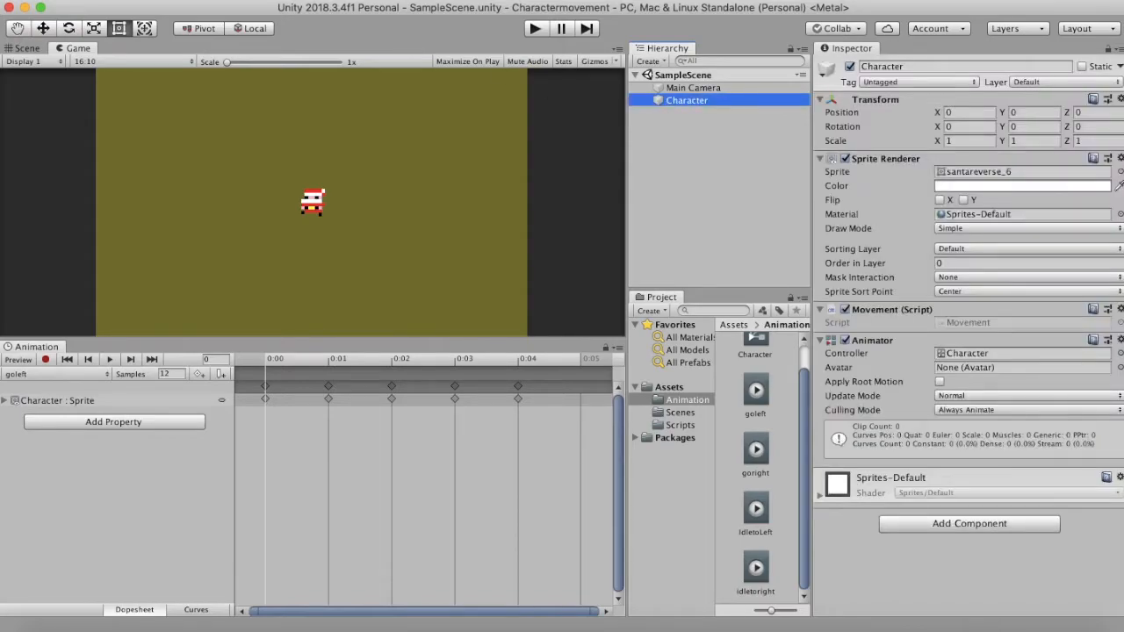
{"action": "left_click", "coordinate": [361, 0]}
{"action": "mouse_move", "coordinate": [439, 177]}
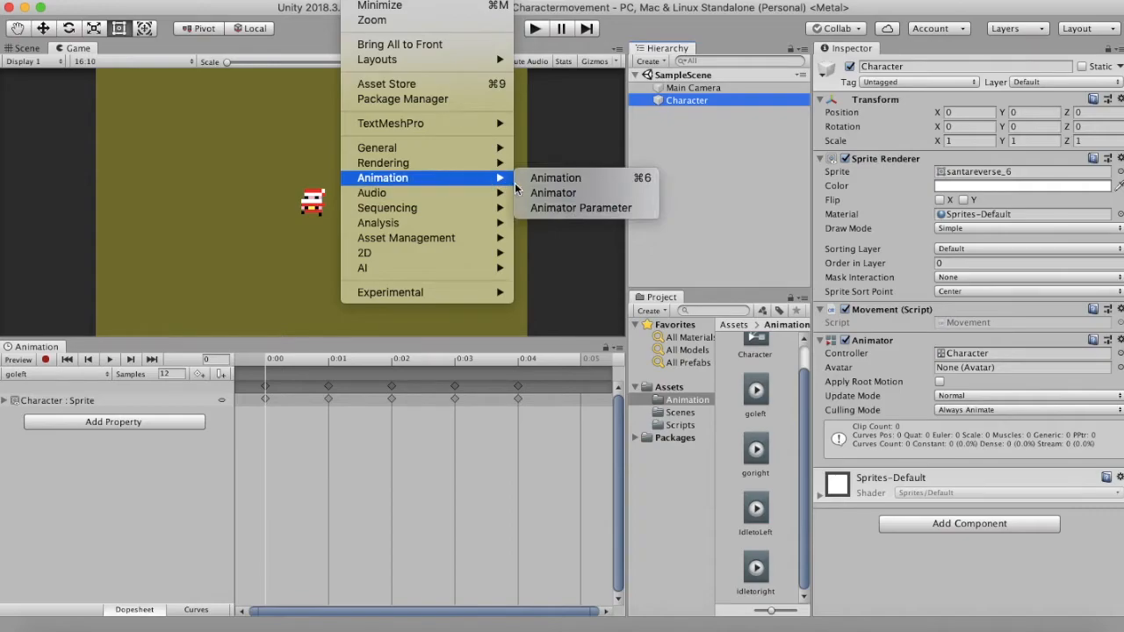
{"action": "left_click", "coordinate": [552, 194]}
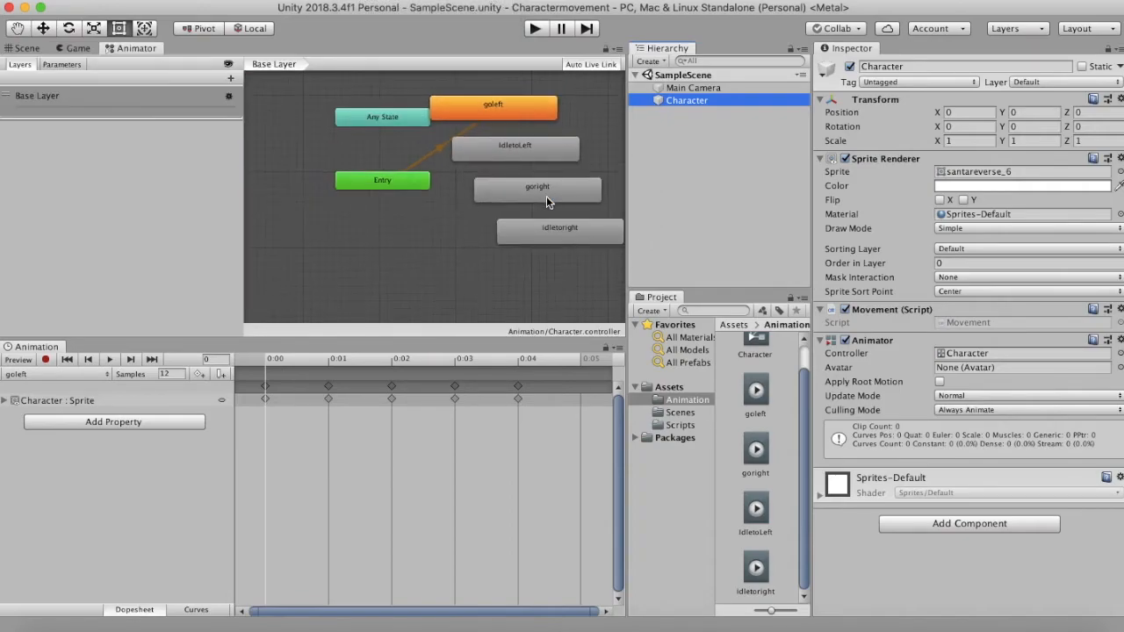
Set idletoright as the layer default state and rearrange the state nodes, placing Entry below idletoright.
{"action": "right_click", "coordinate": [574, 145]}
{"action": "left_click", "coordinate": [533, 170]}
{"action": "left_click", "coordinate": [509, 151]}
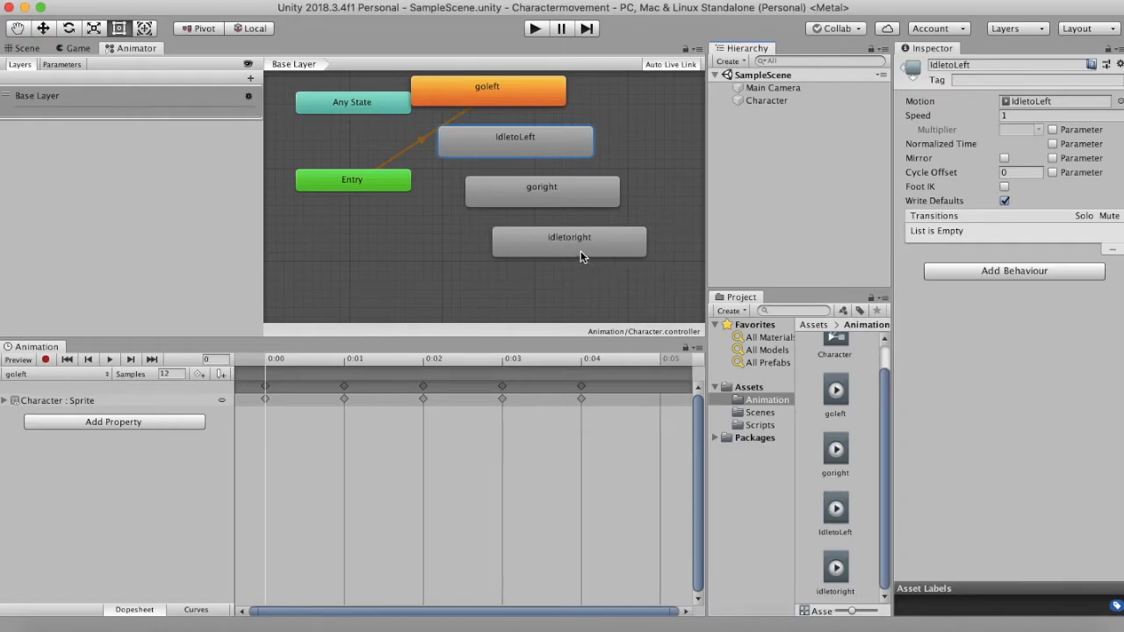
{"action": "left_click", "coordinate": [581, 251]}
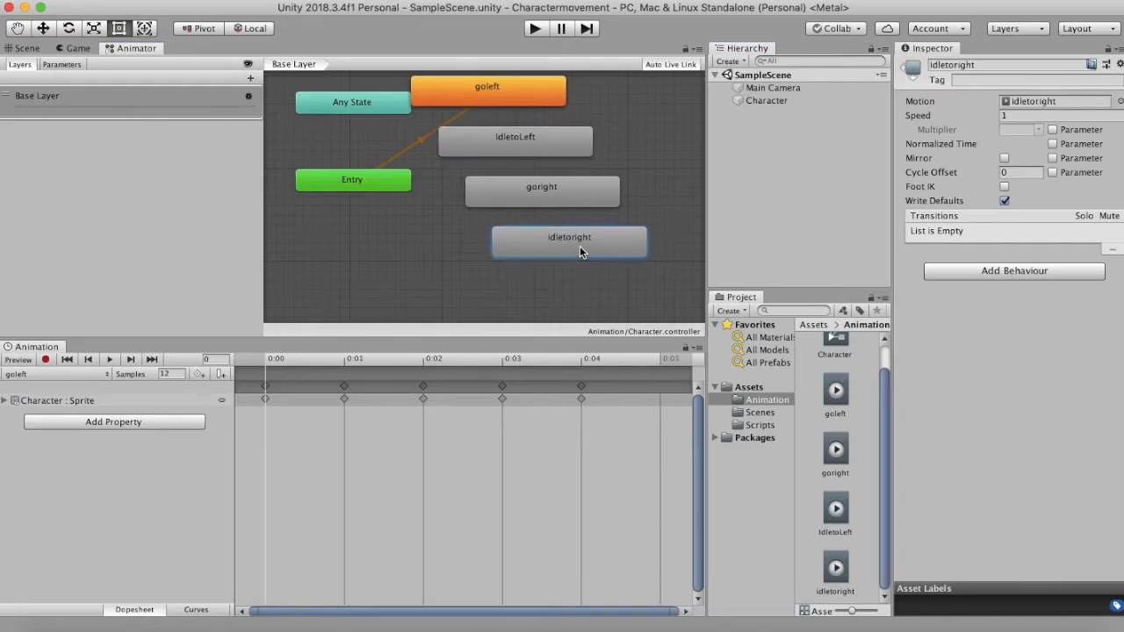
{"action": "right_click", "coordinate": [579, 252]}
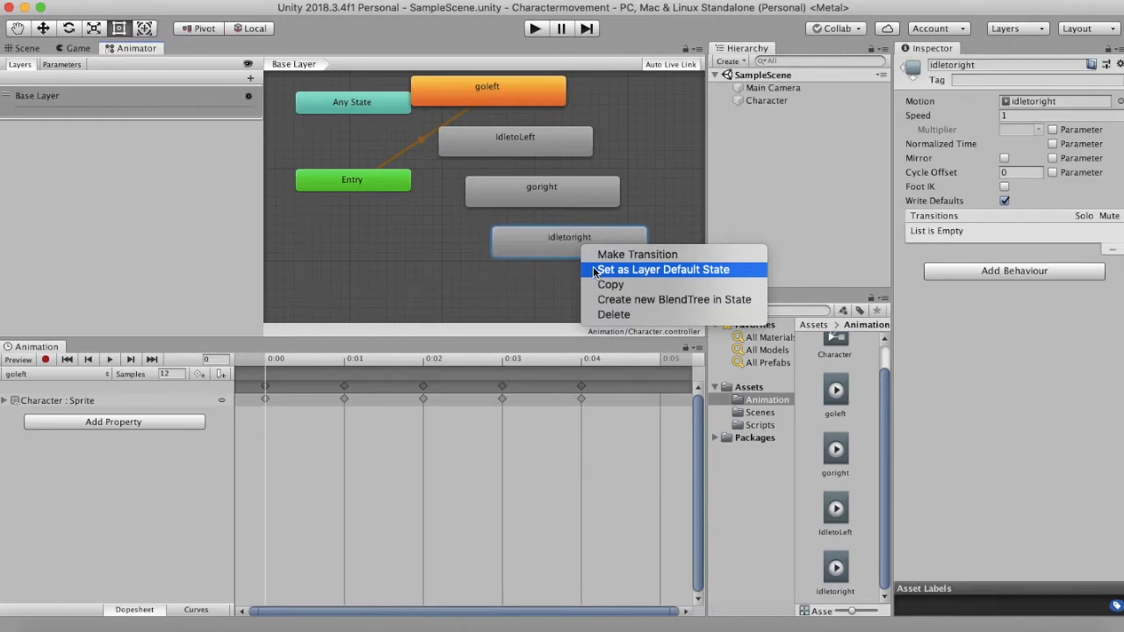
{"action": "left_click", "coordinate": [593, 270]}
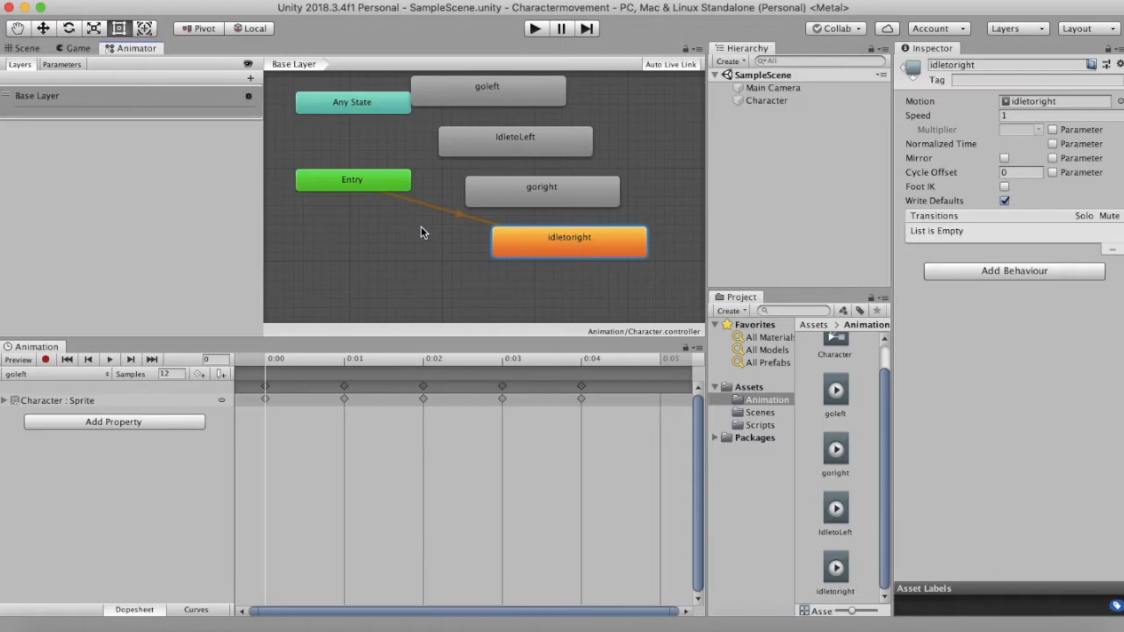
{"action": "left_click_drag", "start_coordinate": [364, 182], "coordinate": [424, 286]}
Add a Float animator parameter named CharacterState.
{"action": "left_click", "coordinate": [51, 64]}
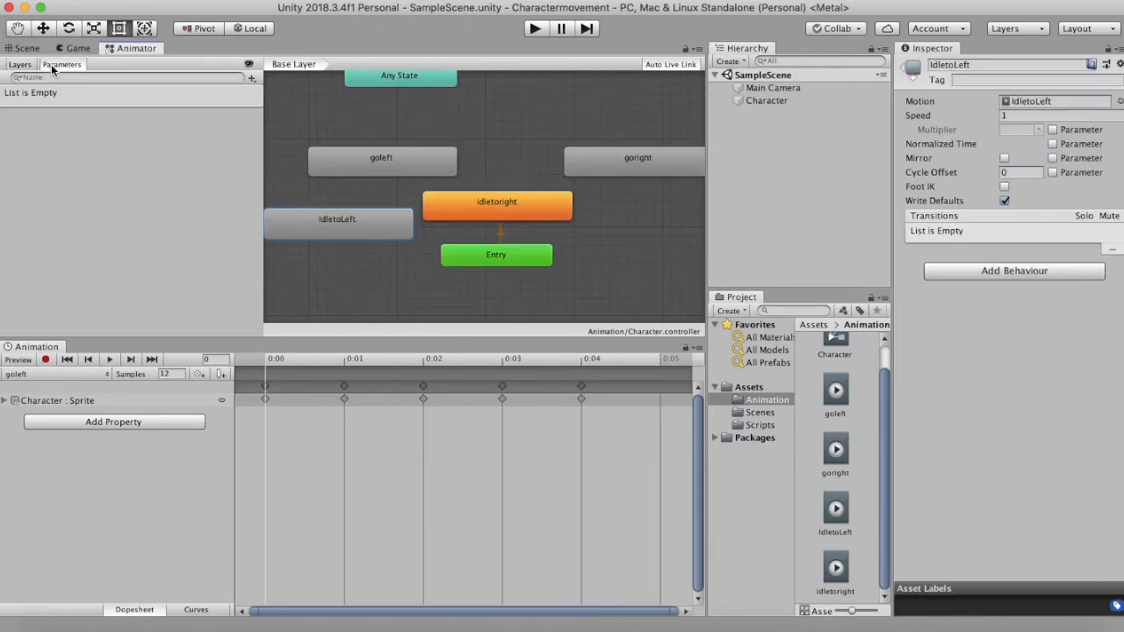
{"action": "left_click", "coordinate": [251, 78]}
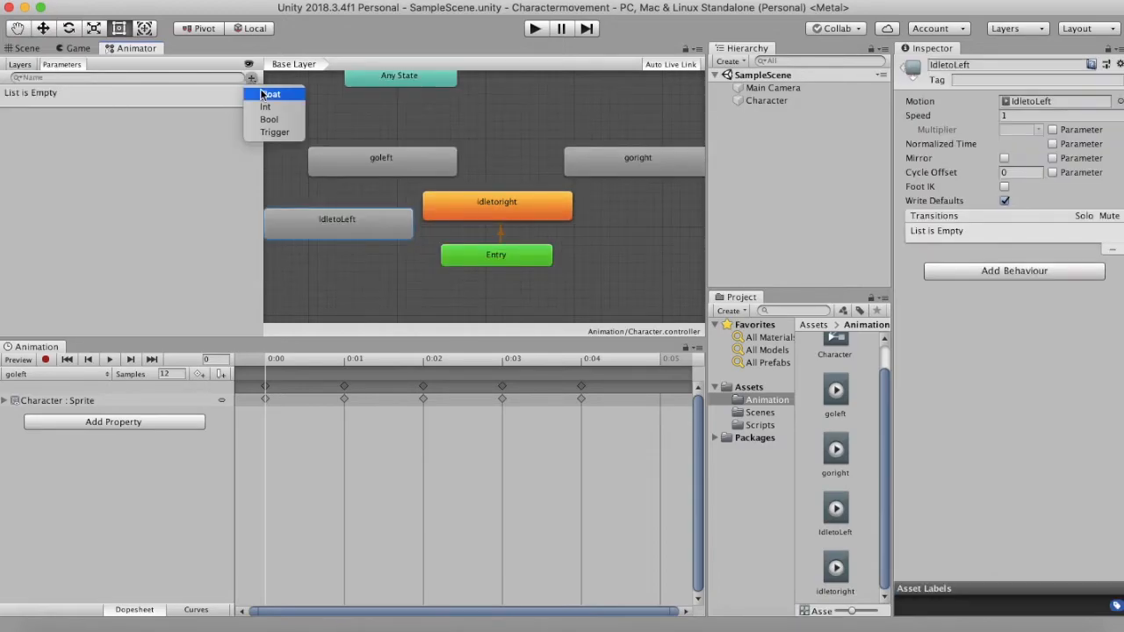
{"action": "left_click", "coordinate": [269, 94]}
{"action": "type", "text": "Ch"}
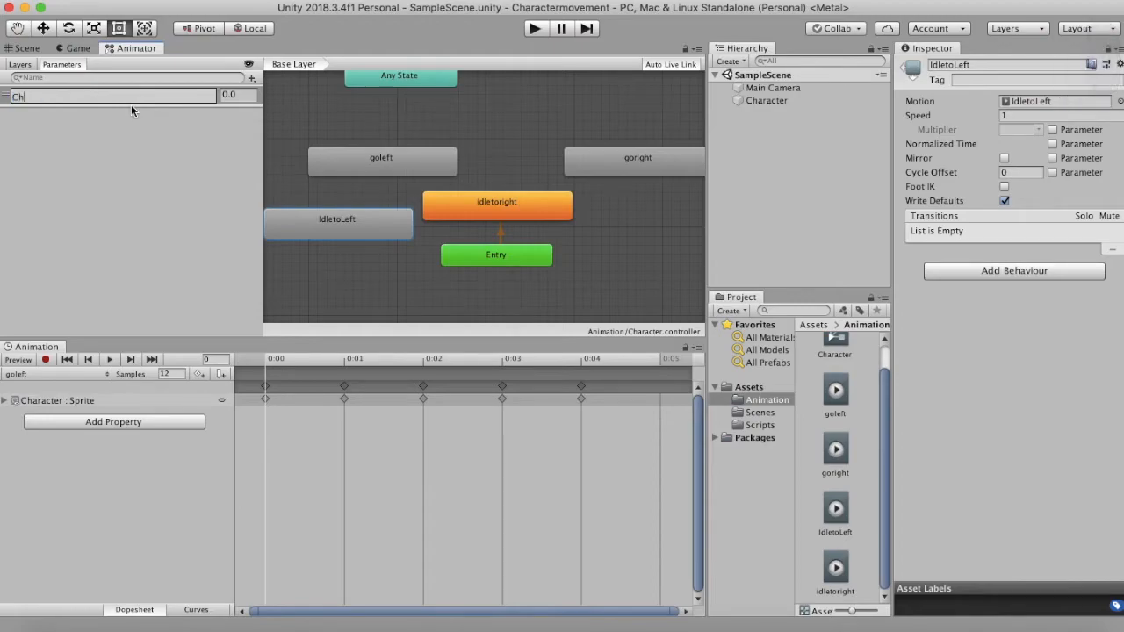
{"action": "type", "text": "aracterState"}
{"action": "key", "text": "Return"}
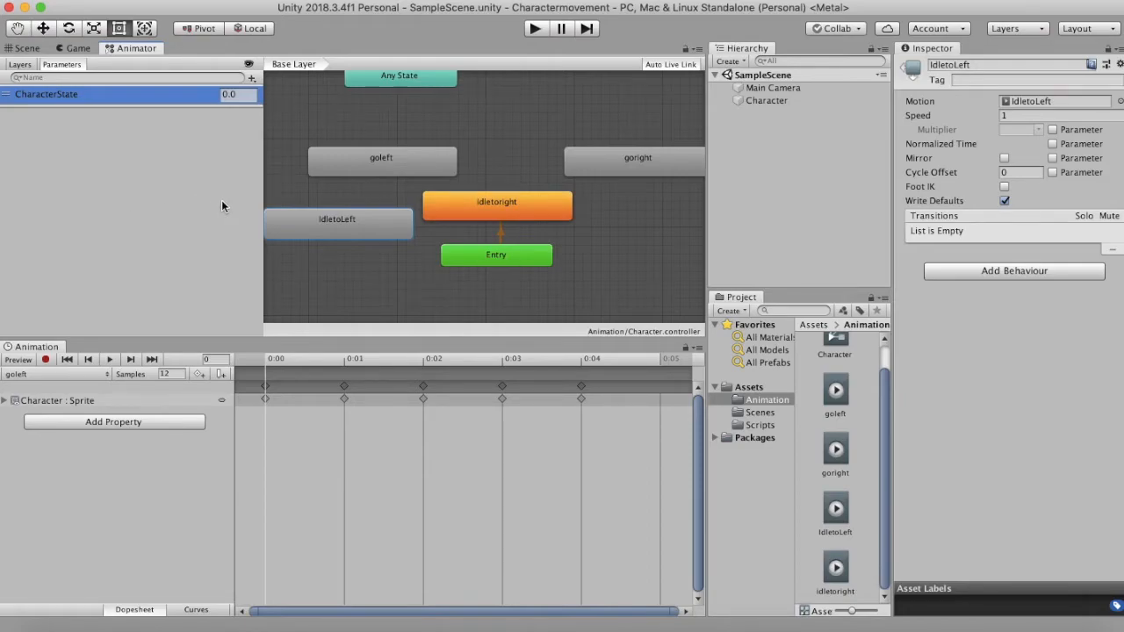
Make a transition from the idletoright state to the goright state.
{"action": "left_click", "coordinate": [516, 207]}
{"action": "right_click", "coordinate": [516, 206]}
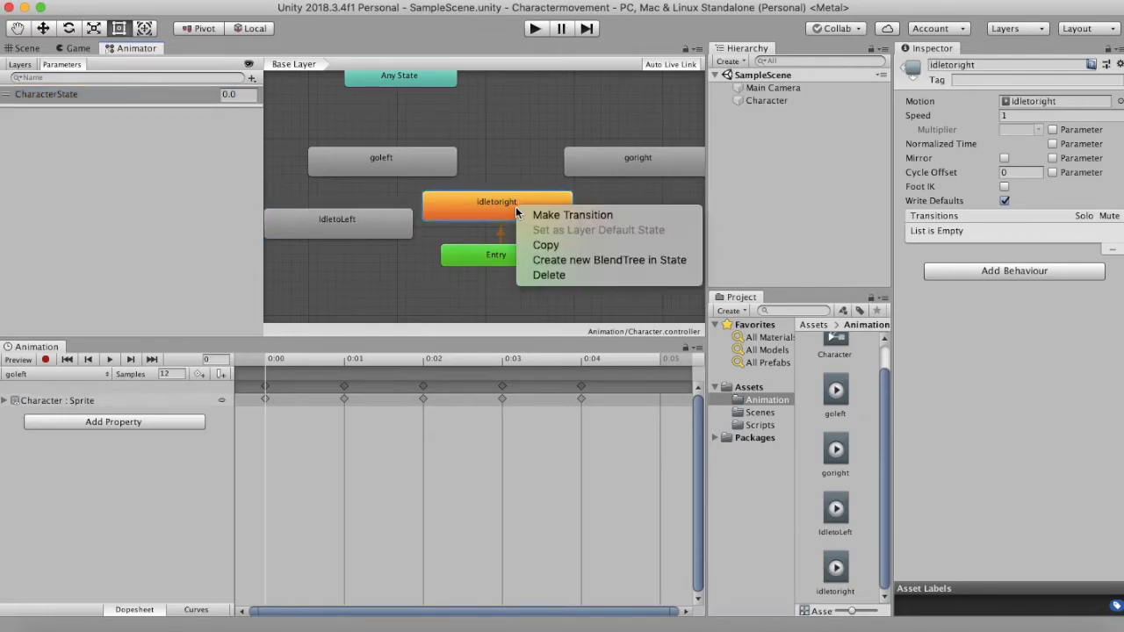
{"action": "left_click", "coordinate": [538, 216]}
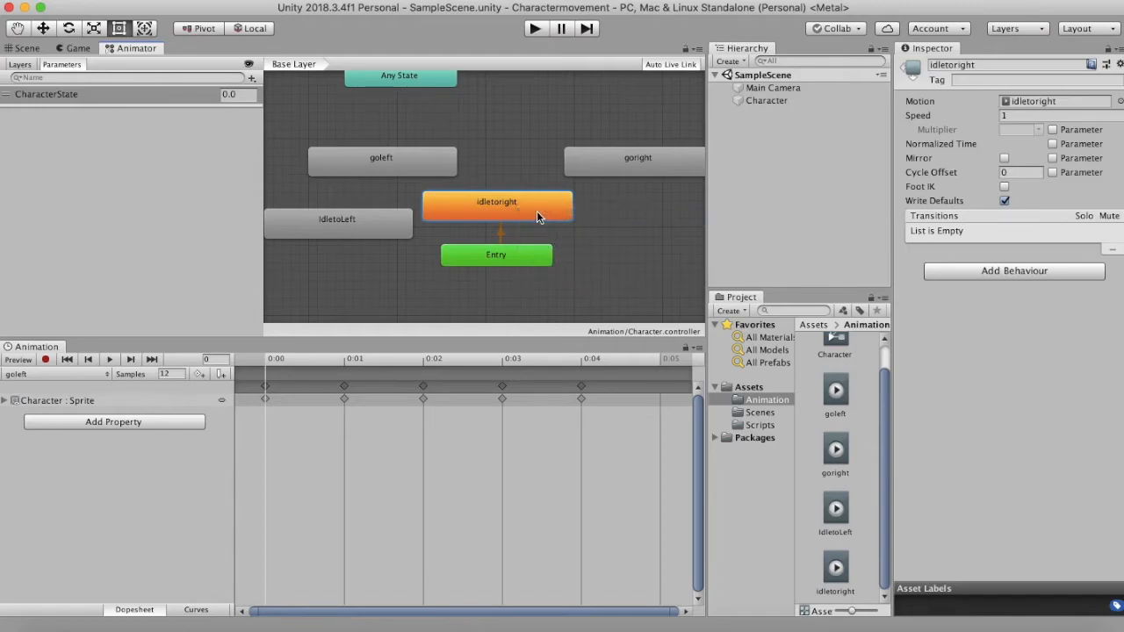
{"action": "left_click", "coordinate": [577, 175]}
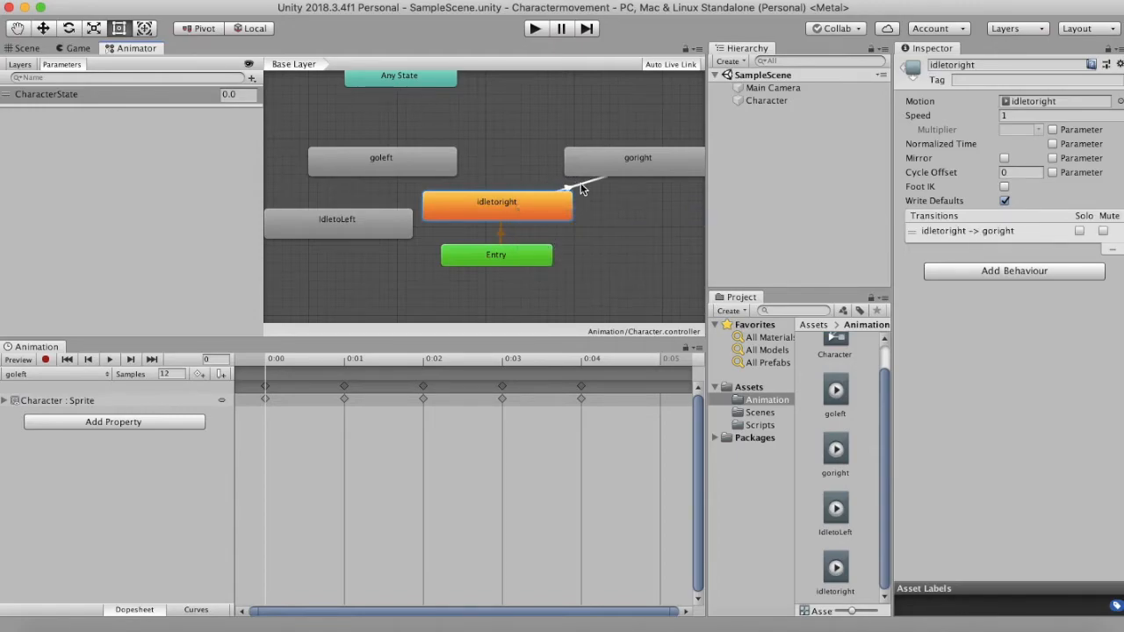
For the idletoright to goright transition, disable Fixed Duration, set Transition Duration to 0, and add the condition CharacterState Greater 0.
{"action": "left_click", "coordinate": [580, 182]}
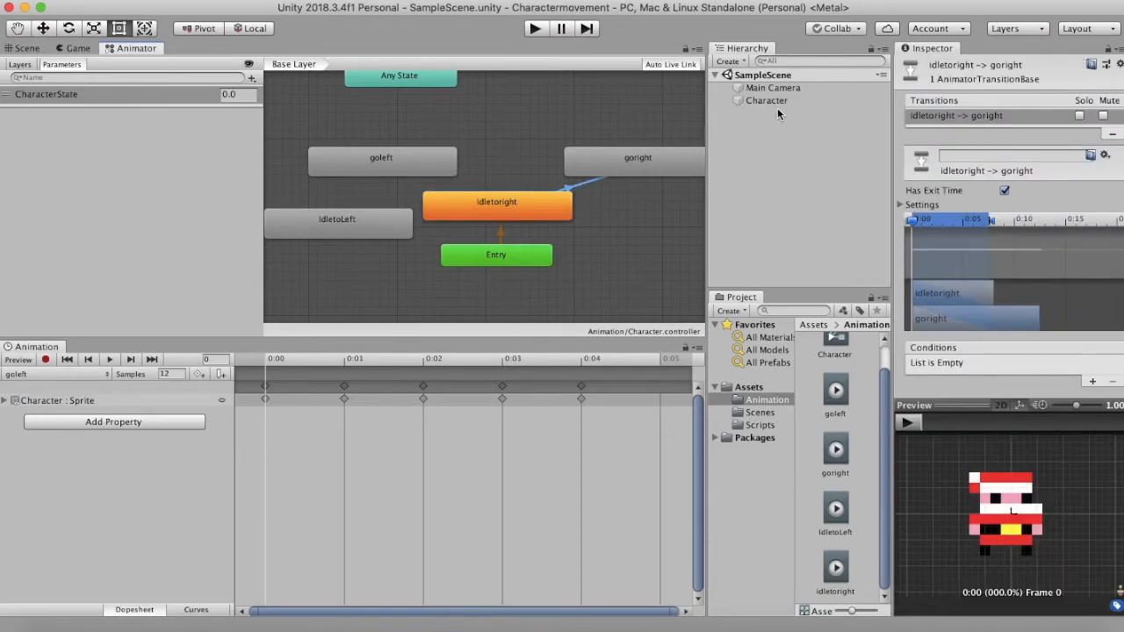
{"action": "left_click", "coordinate": [899, 206]}
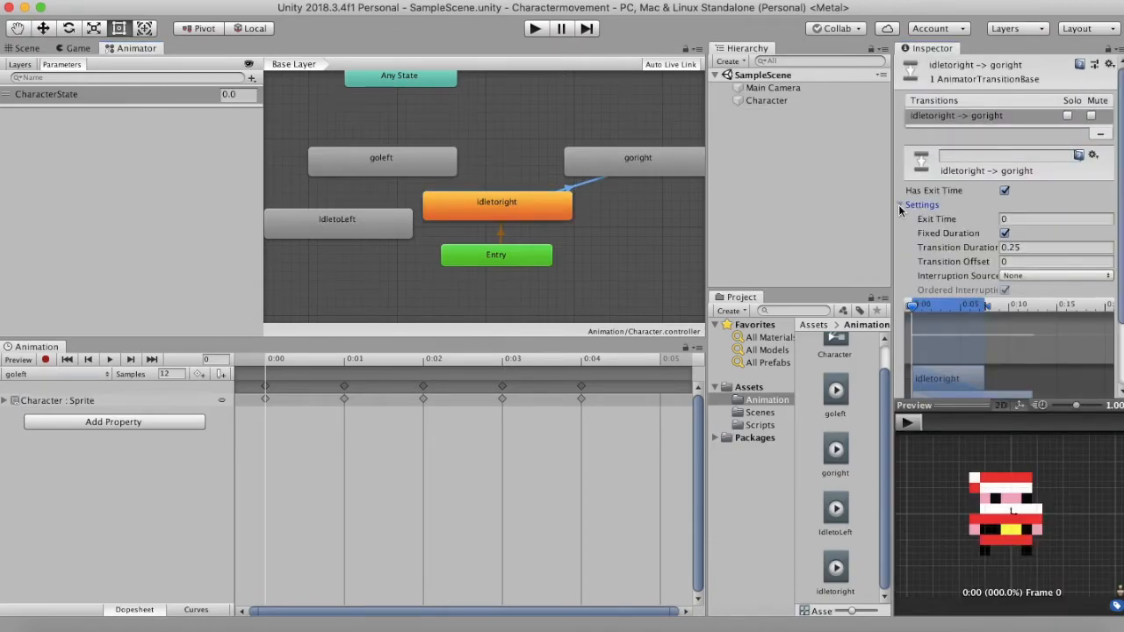
{"action": "left_click", "coordinate": [1005, 234]}
{"action": "left_click", "coordinate": [1023, 248]}
{"action": "type", "text": "0"}
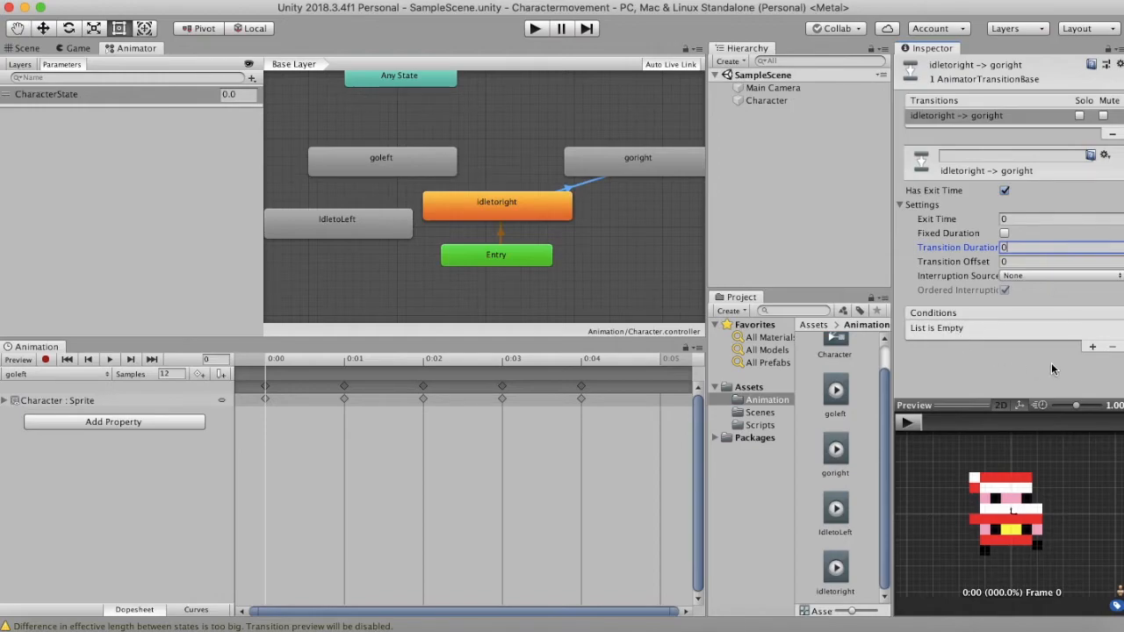
{"action": "left_click", "coordinate": [1092, 346]}
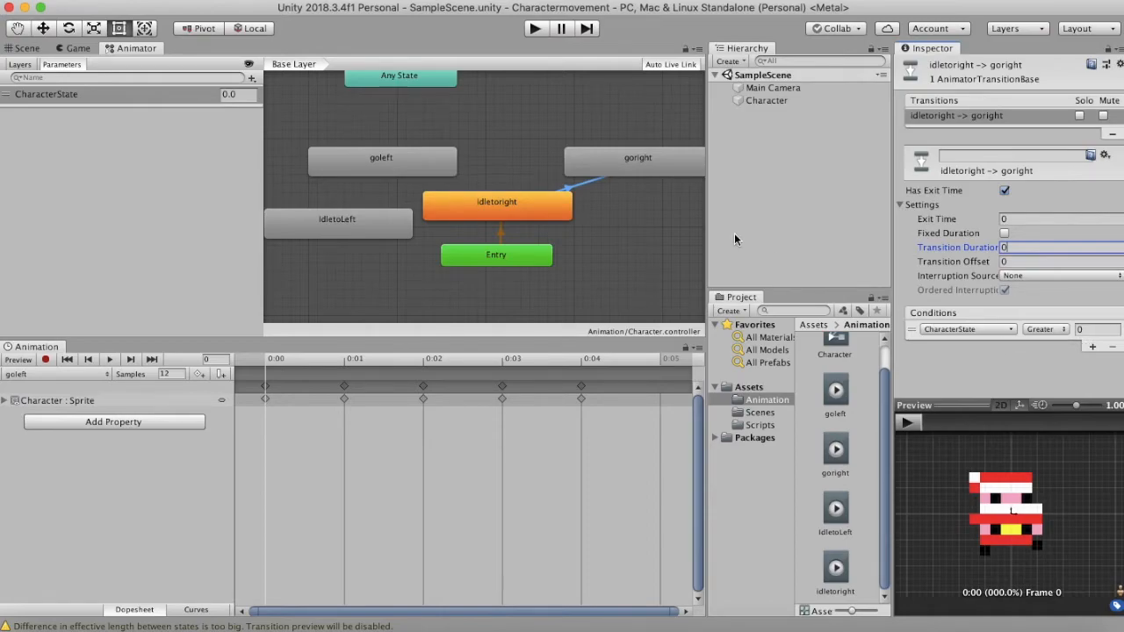
Make a return transition from the goright state to the idletoright state.
{"action": "left_click", "coordinate": [604, 163]}
{"action": "right_click", "coordinate": [604, 163]}
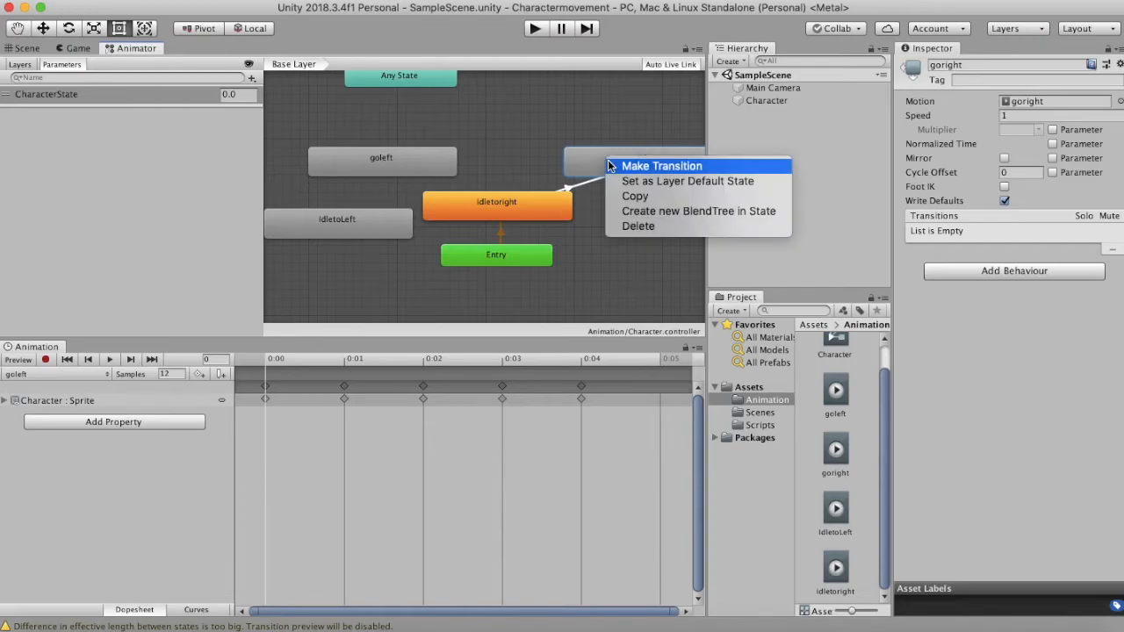
{"action": "left_click", "coordinate": [614, 167]}
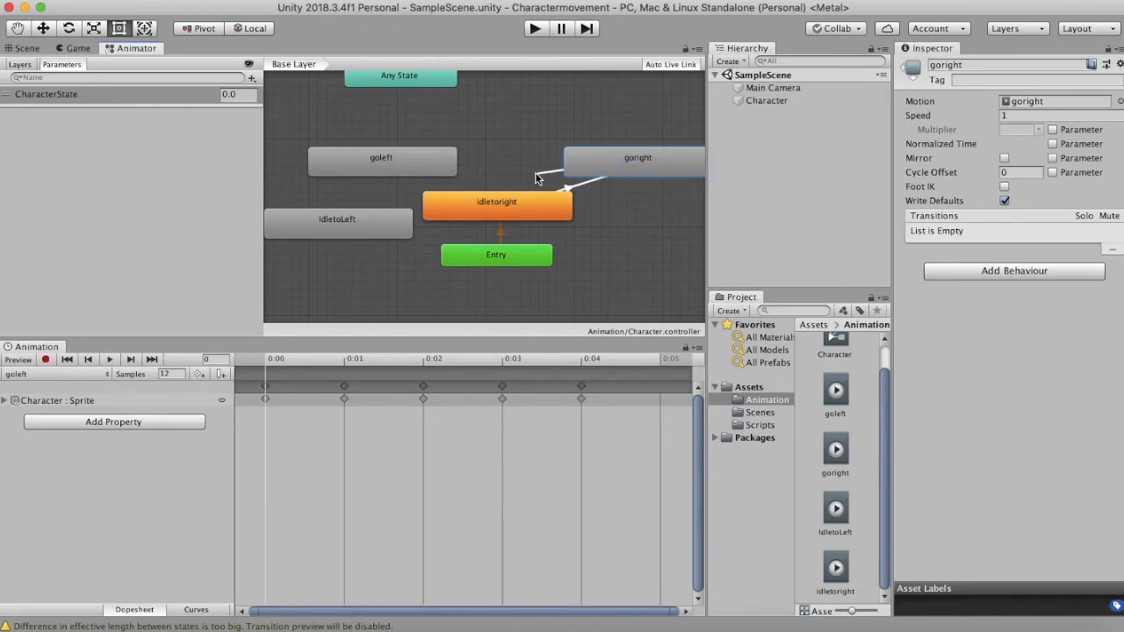
{"action": "left_click", "coordinate": [516, 201]}
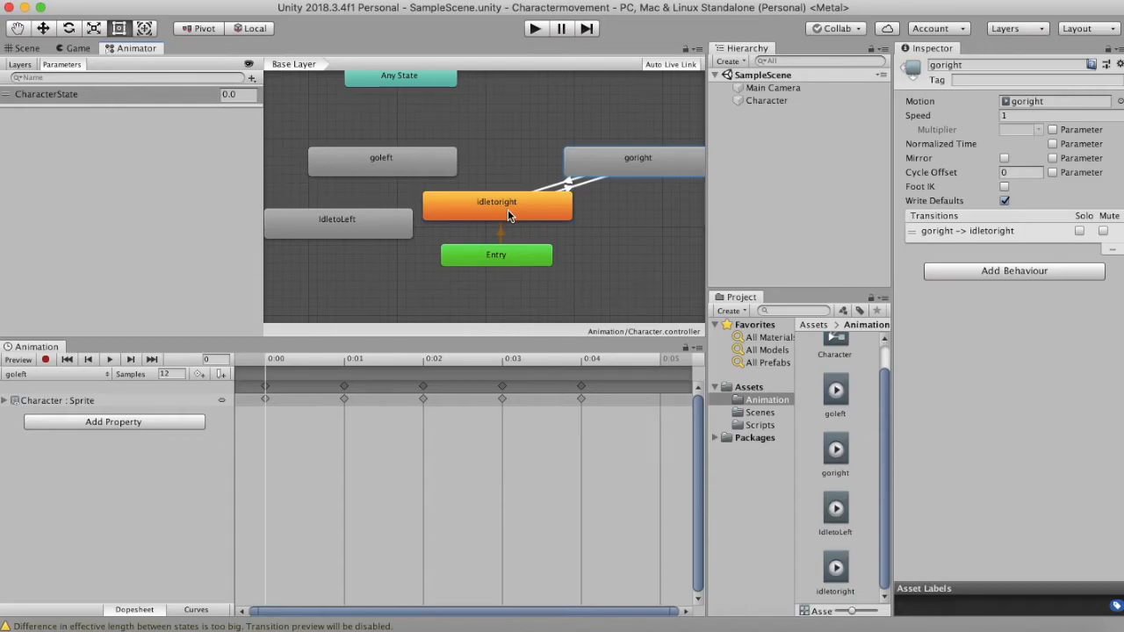
Disable Fixed Duration on the goright to idletoright transition and set its Transition Duration to 0.
{"action": "left_click", "coordinate": [553, 191]}
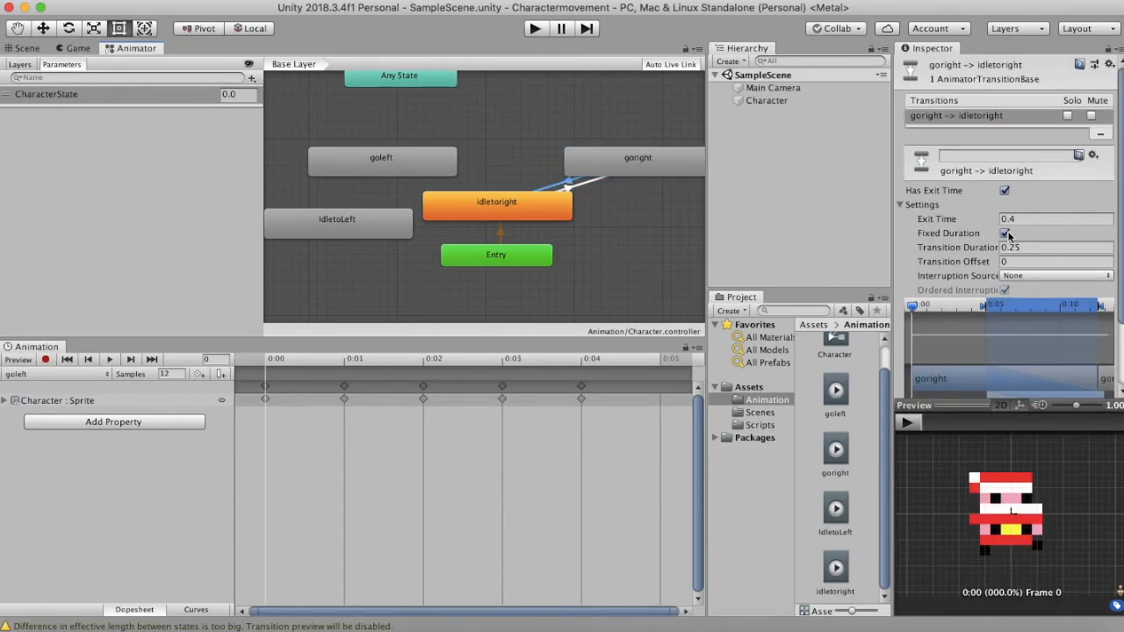
{"action": "left_click", "coordinate": [1005, 233]}
{"action": "left_click", "coordinate": [1018, 247]}
{"action": "type", "text": "0"}
Add a condition to the goright to idletoright transition requiring CharacterState Less than 0.001.
{"action": "scroll", "coordinate": [1054, 334], "scroll_direction": "down", "scroll_amount": 3}
{"action": "left_click", "coordinate": [1081, 383]}
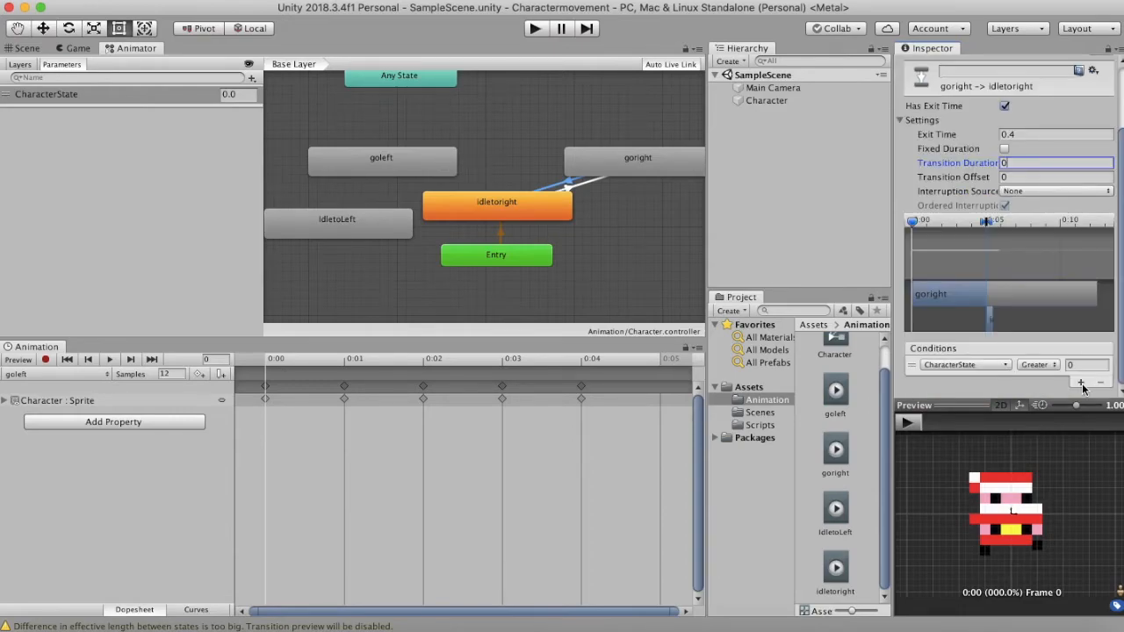
{"action": "left_click", "coordinate": [1039, 364]}
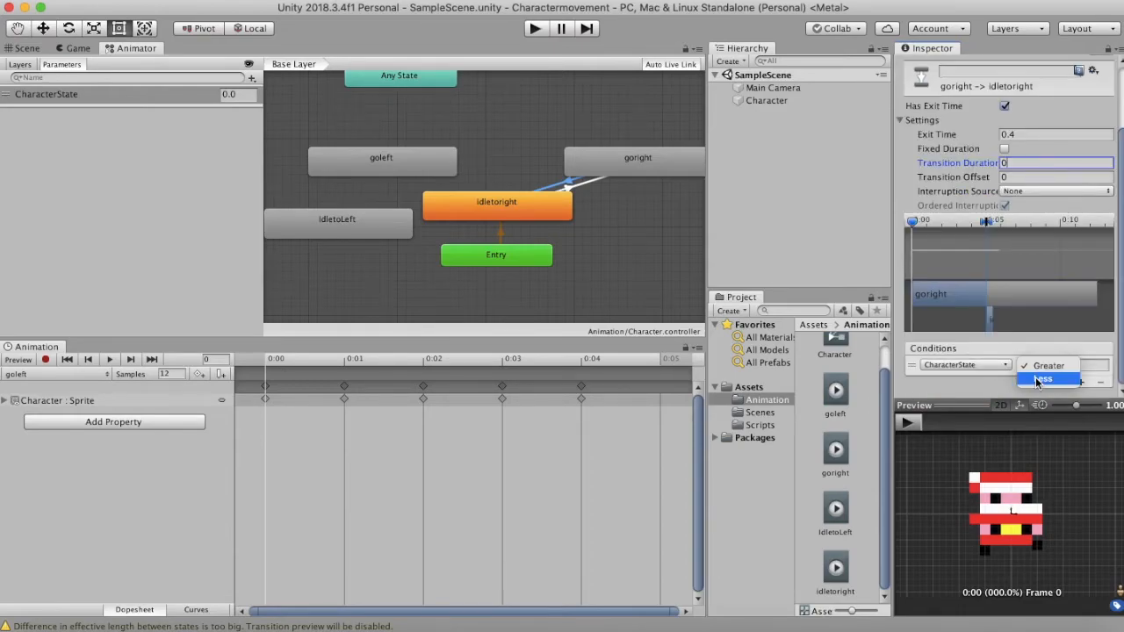
{"action": "left_click", "coordinate": [1032, 379]}
{"action": "left_click", "coordinate": [1073, 365]}
{"action": "type", "text": "0.10"}
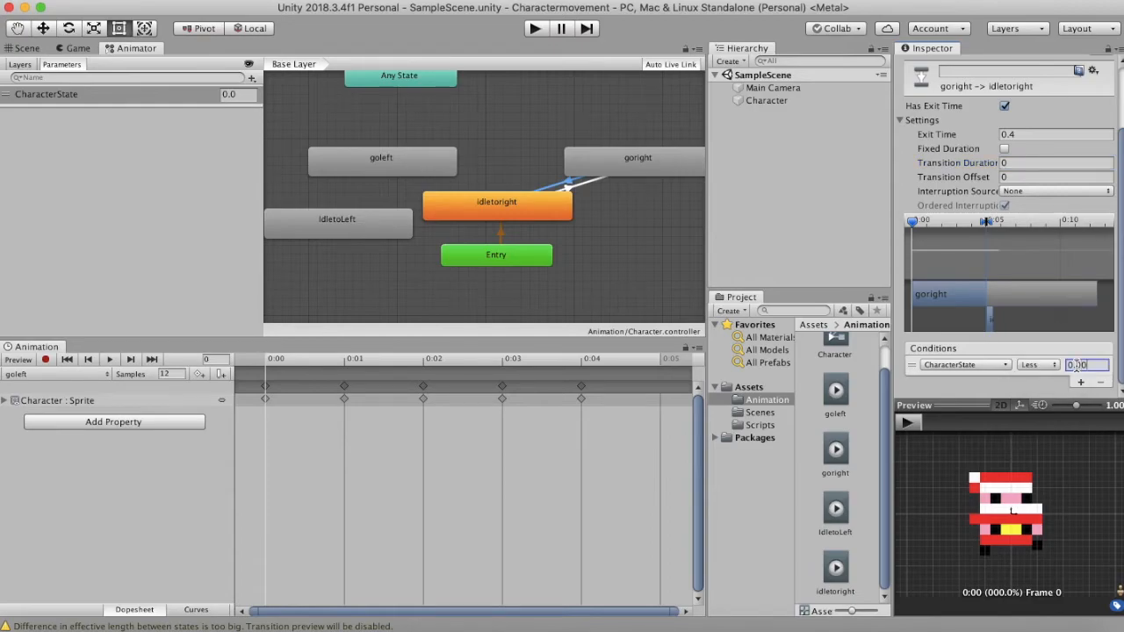
{"action": "type", "text": "1"}
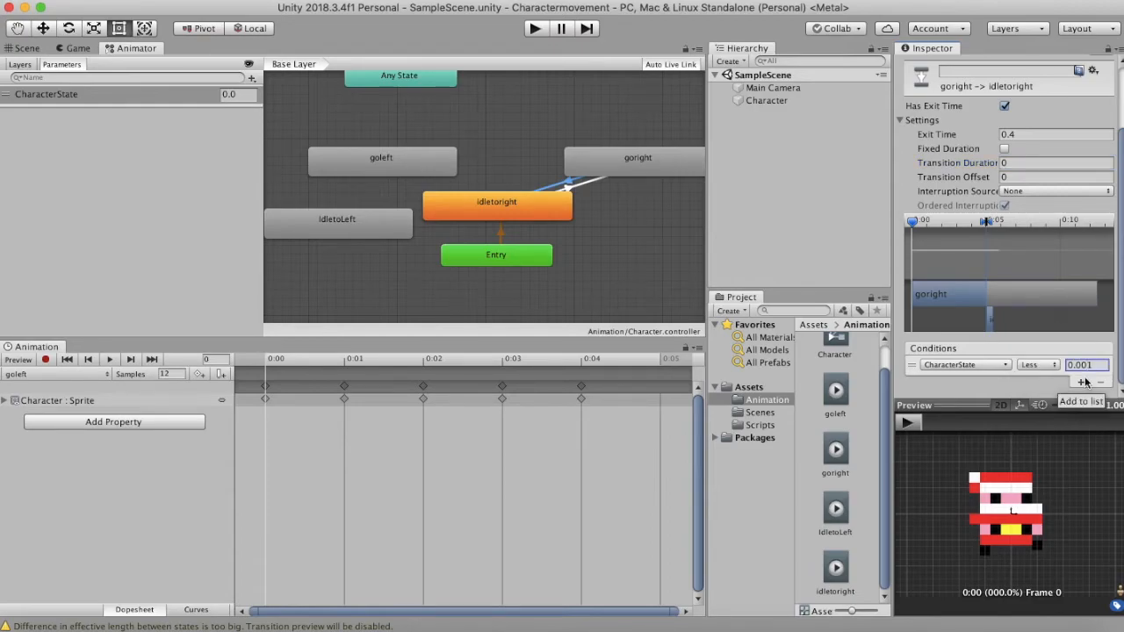
{"action": "left_click", "coordinate": [1041, 365]}
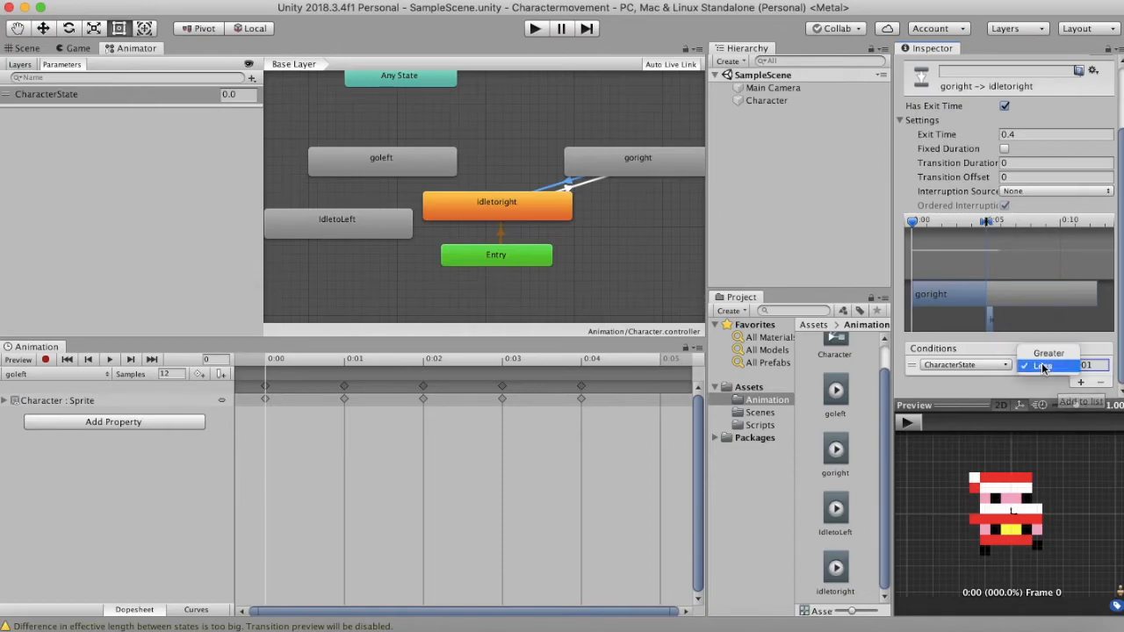
{"action": "left_click", "coordinate": [1042, 366]}
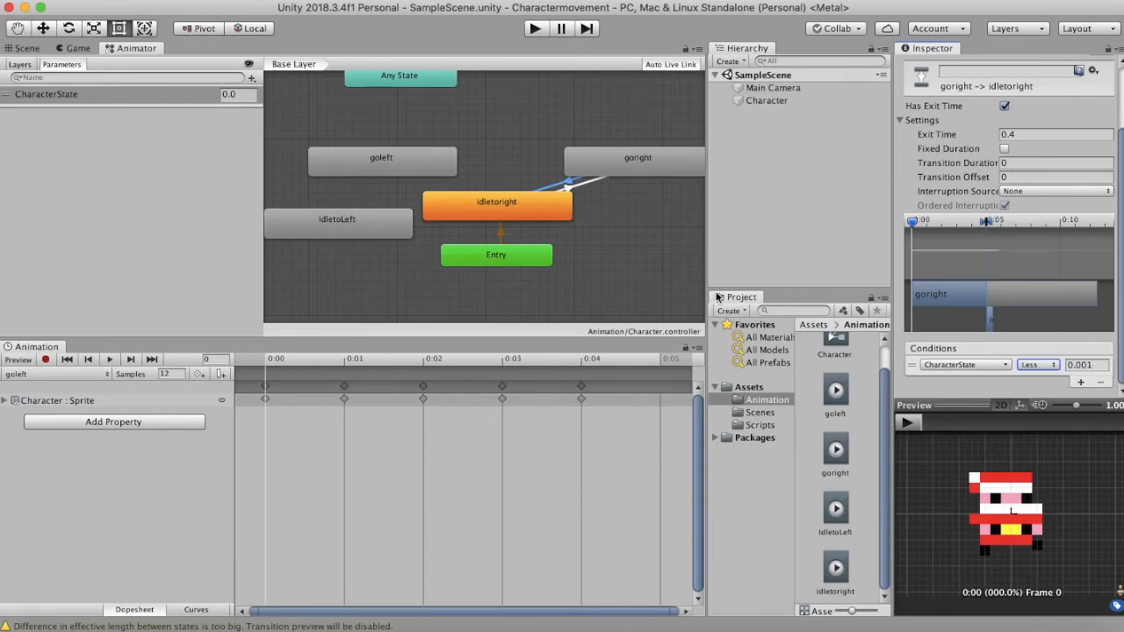
Make a transition from the idletoright state to the goleft state.
{"action": "left_click", "coordinate": [477, 209]}
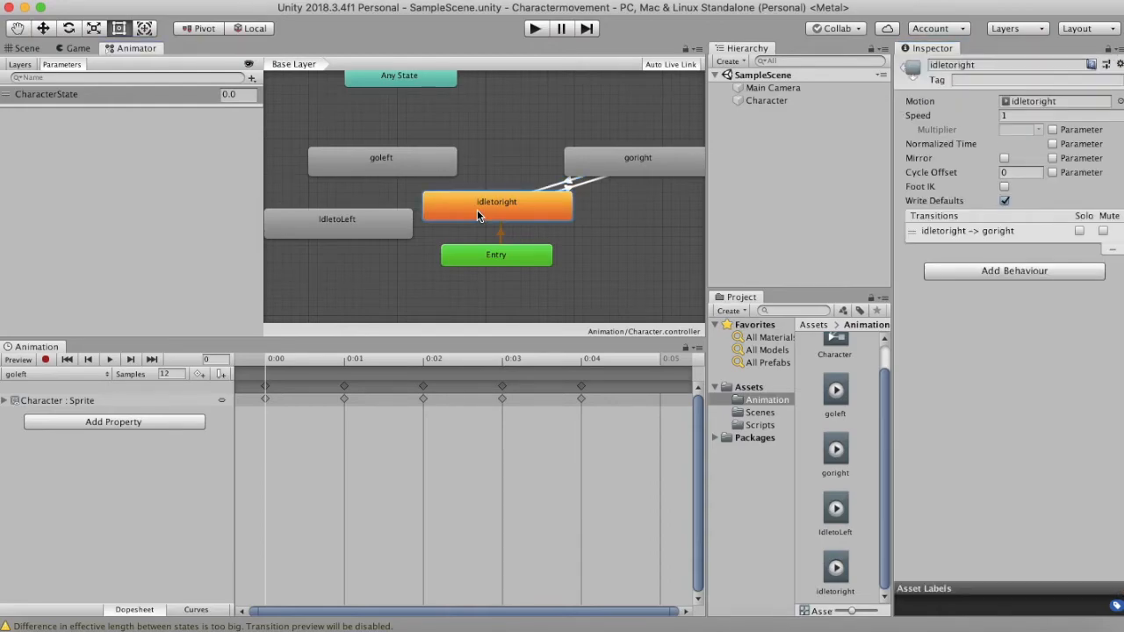
{"action": "right_click", "coordinate": [477, 209]}
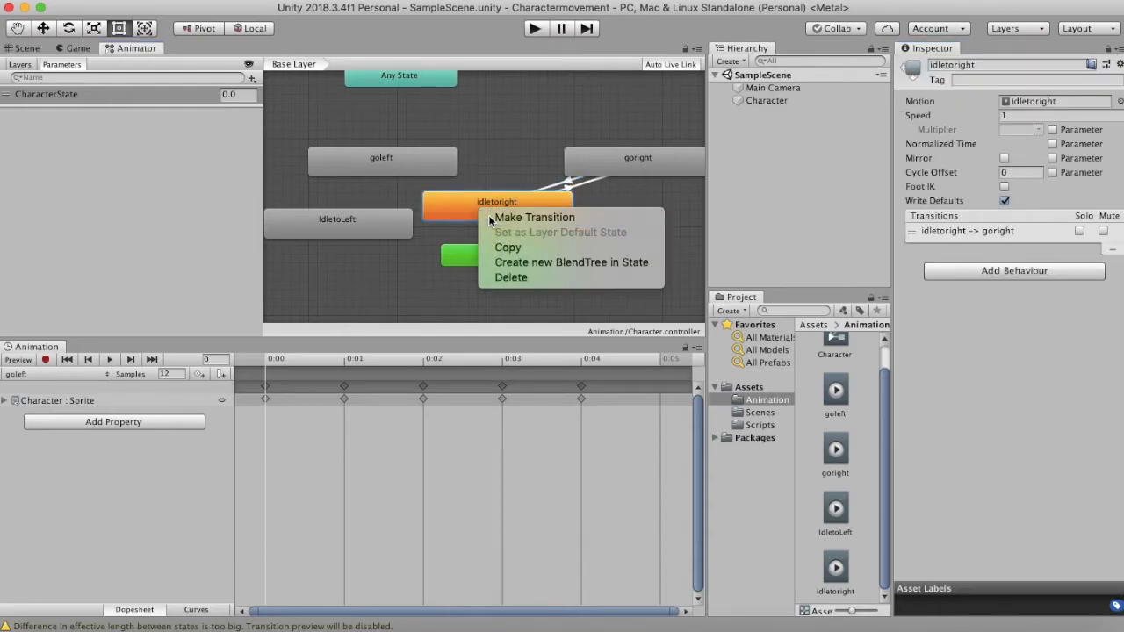
{"action": "left_click", "coordinate": [527, 218]}
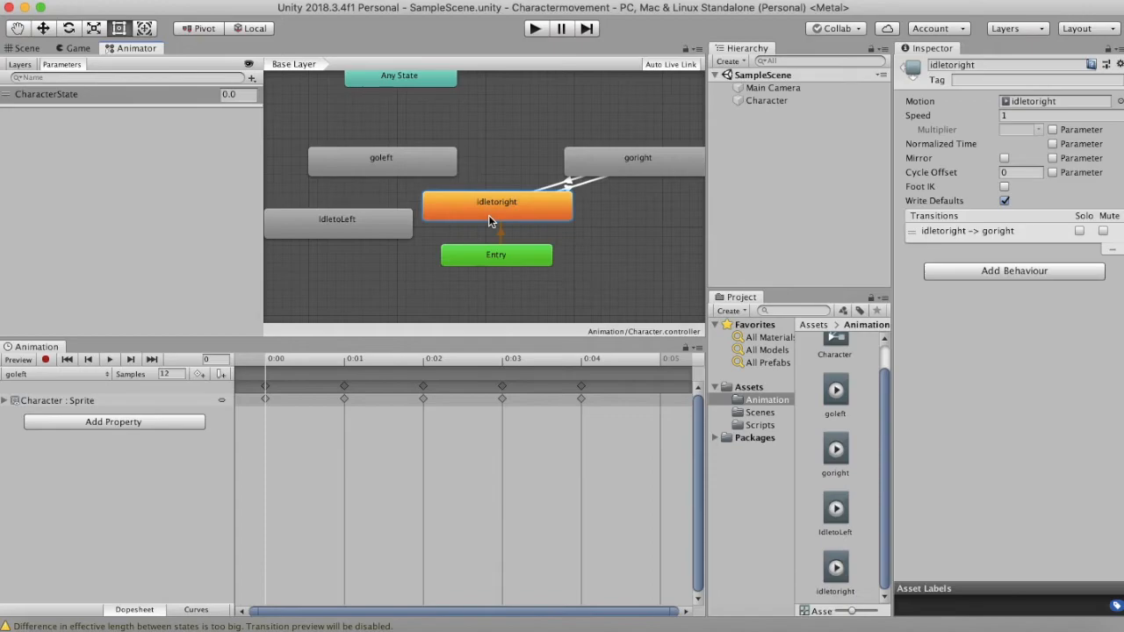
{"action": "left_click", "coordinate": [367, 170]}
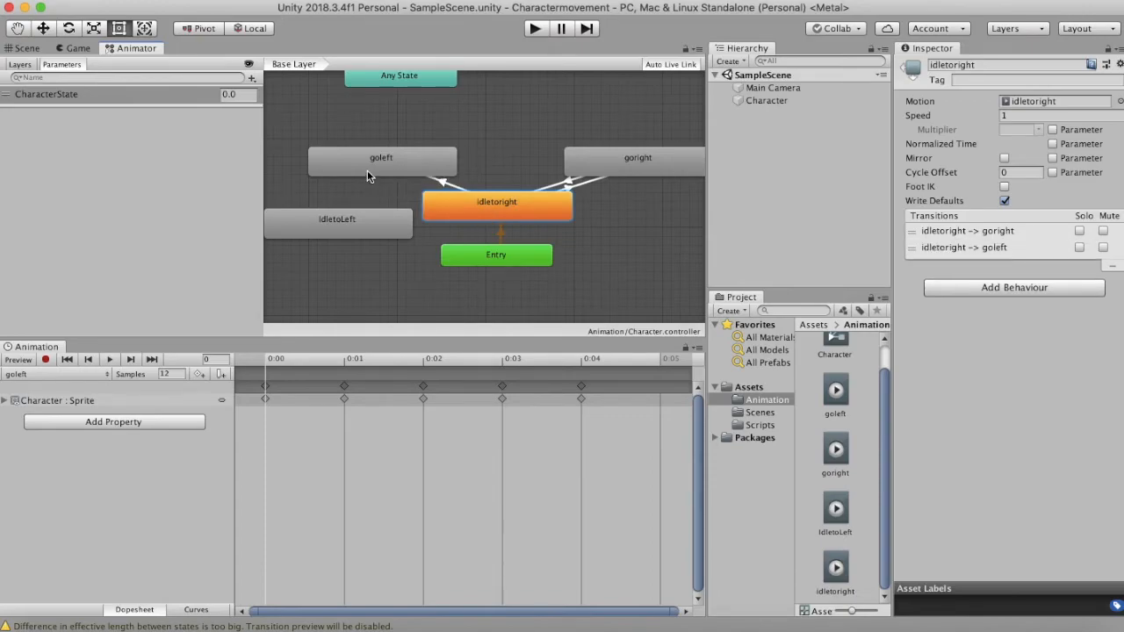
For the idletoright to goleft transition, disable Fixed Duration, set Transition Duration to 0, and add the condition CharacterState Less 0.
{"action": "left_click", "coordinate": [443, 182]}
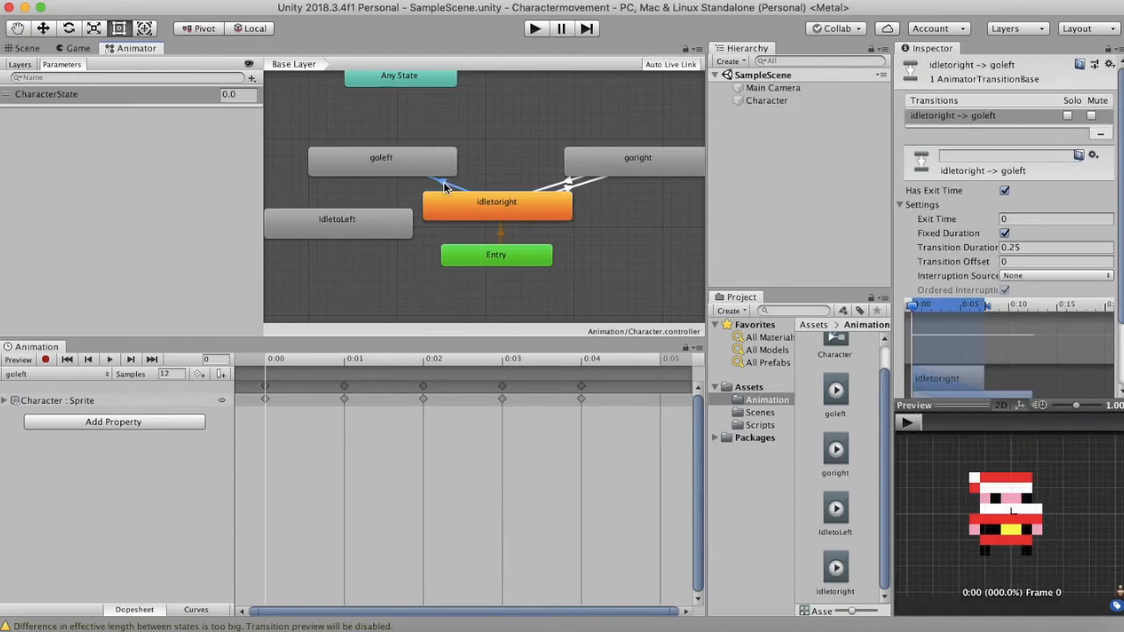
{"action": "left_click", "coordinate": [1004, 233]}
{"action": "left_click", "coordinate": [1014, 248]}
{"action": "type", "text": "0"}
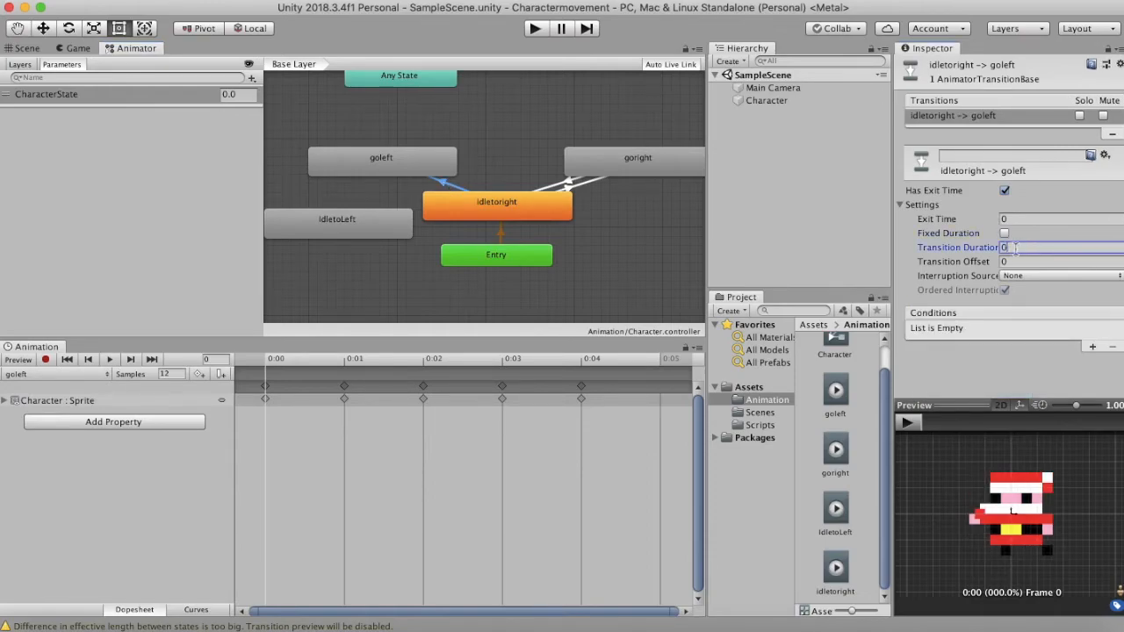
{"action": "left_click", "coordinate": [1093, 347]}
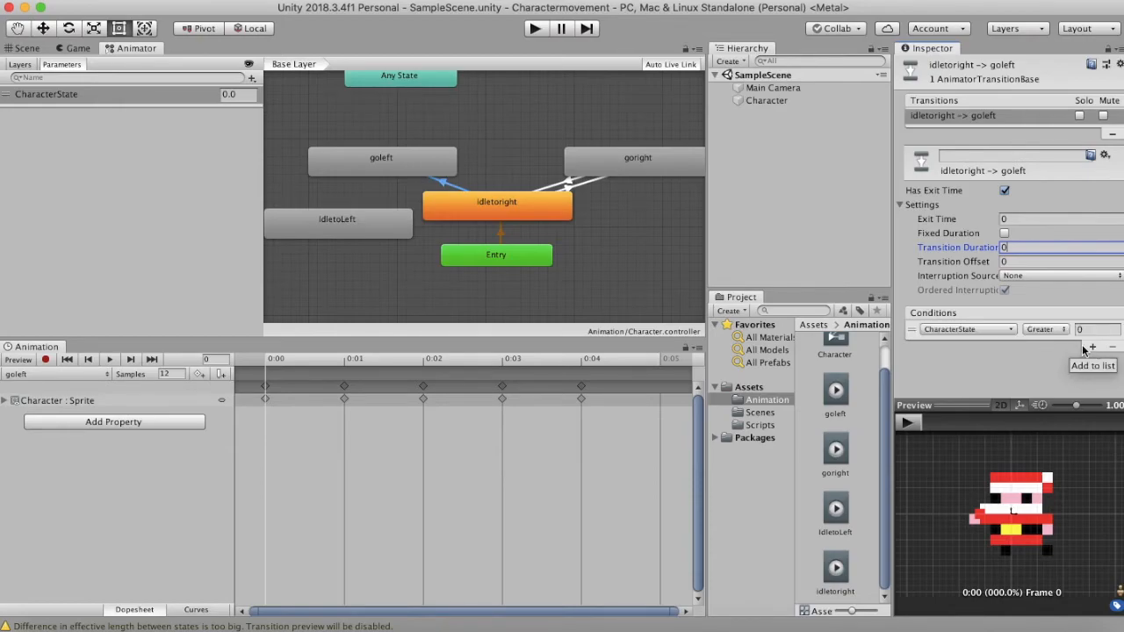
{"action": "left_click", "coordinate": [1052, 331]}
{"action": "left_click", "coordinate": [1051, 341]}
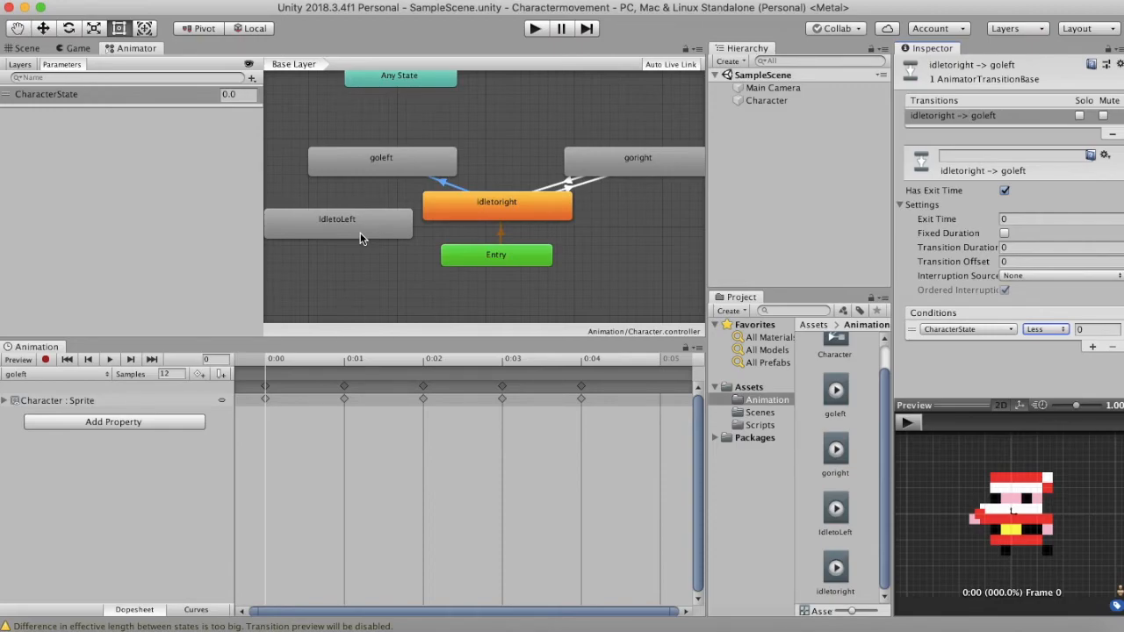
Make a transition from the goleft state to the IdletoLeft state.
{"action": "left_click", "coordinate": [375, 173]}
{"action": "right_click", "coordinate": [375, 173]}
{"action": "left_click", "coordinate": [390, 178]}
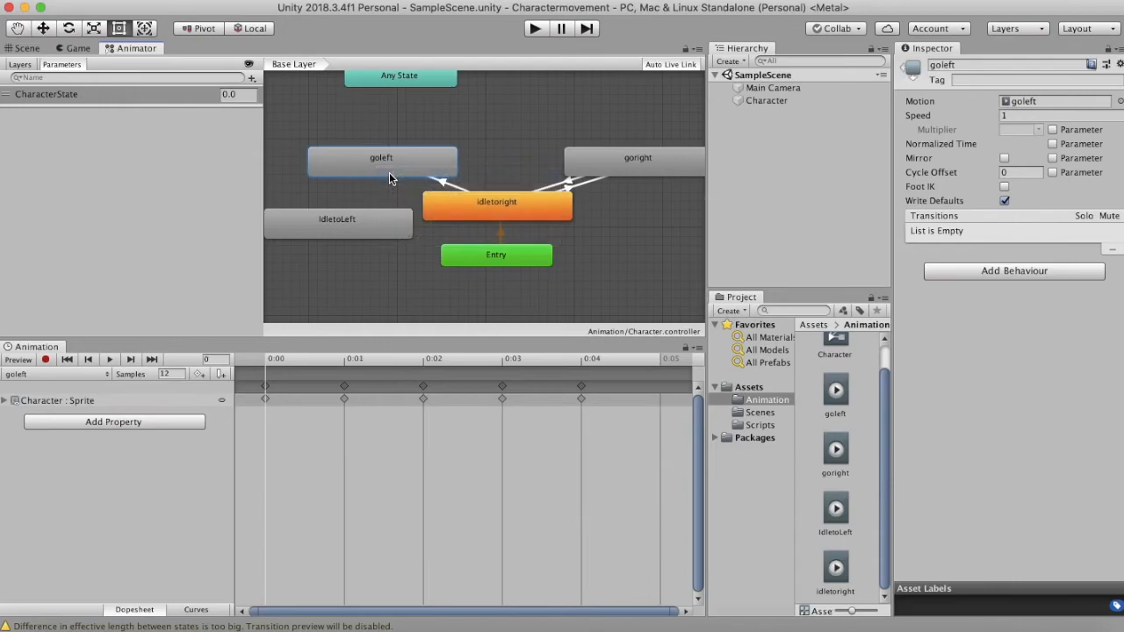
{"action": "left_click", "coordinate": [359, 221]}
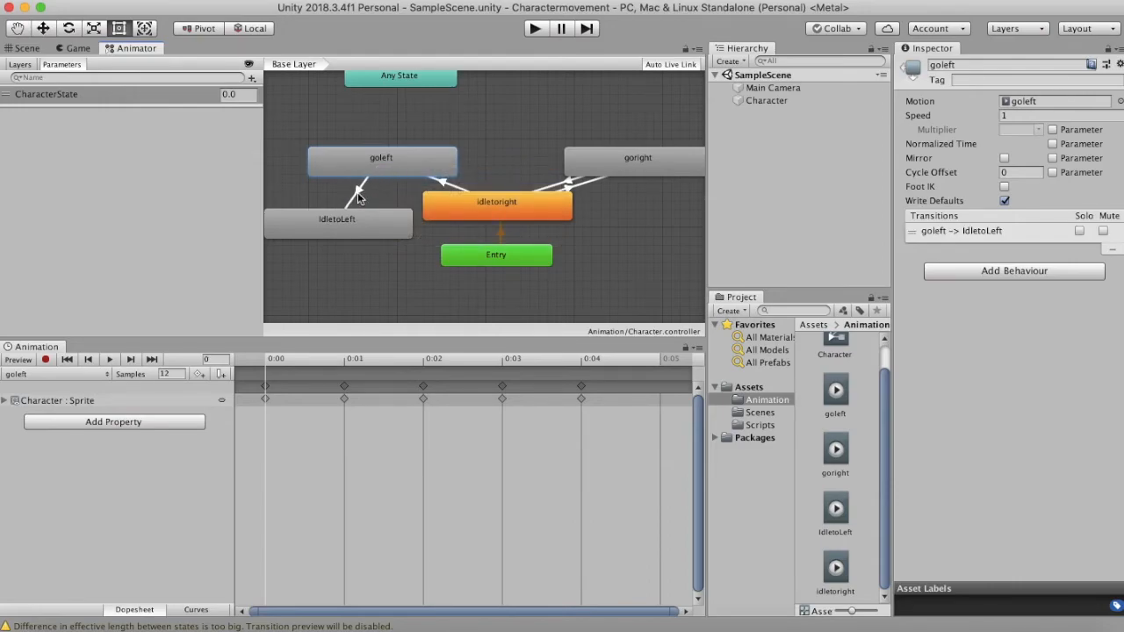
For the goleft to IdletoLeft transition, disable Fixed Duration, set Transition Duration to 0, and add the condition CharacterState Greater -0.001.
{"action": "left_click", "coordinate": [358, 196]}
{"action": "left_click", "coordinate": [1005, 233]}
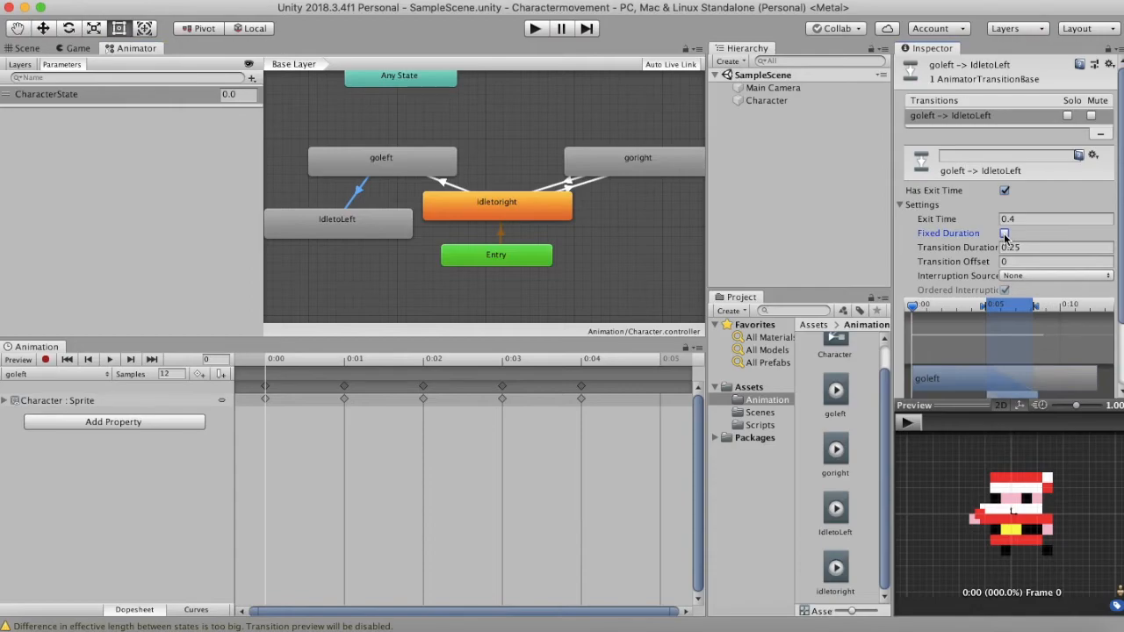
{"action": "type", "text": "0"}
{"action": "scroll", "coordinate": [1004, 361], "scroll_direction": "down", "scroll_amount": 3}
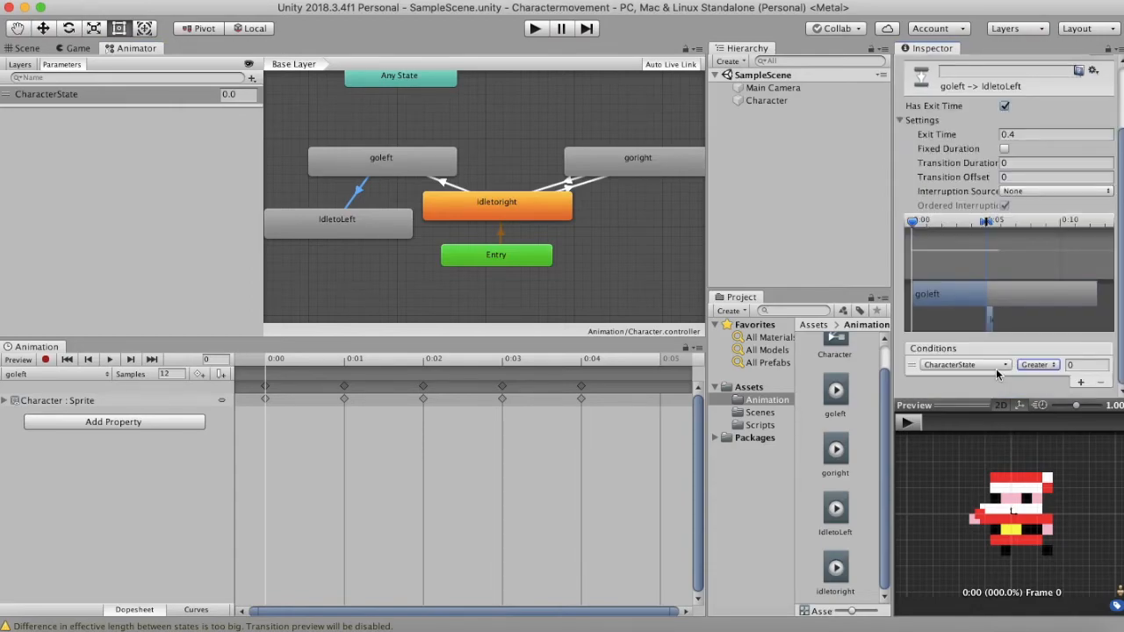
{"action": "left_click", "coordinate": [1073, 365]}
{"action": "type", "text": ".001"}
Run the game in play mode and test moving the character left.
{"action": "key", "text": "super+2"}
{"action": "left_click", "coordinate": [535, 29]}
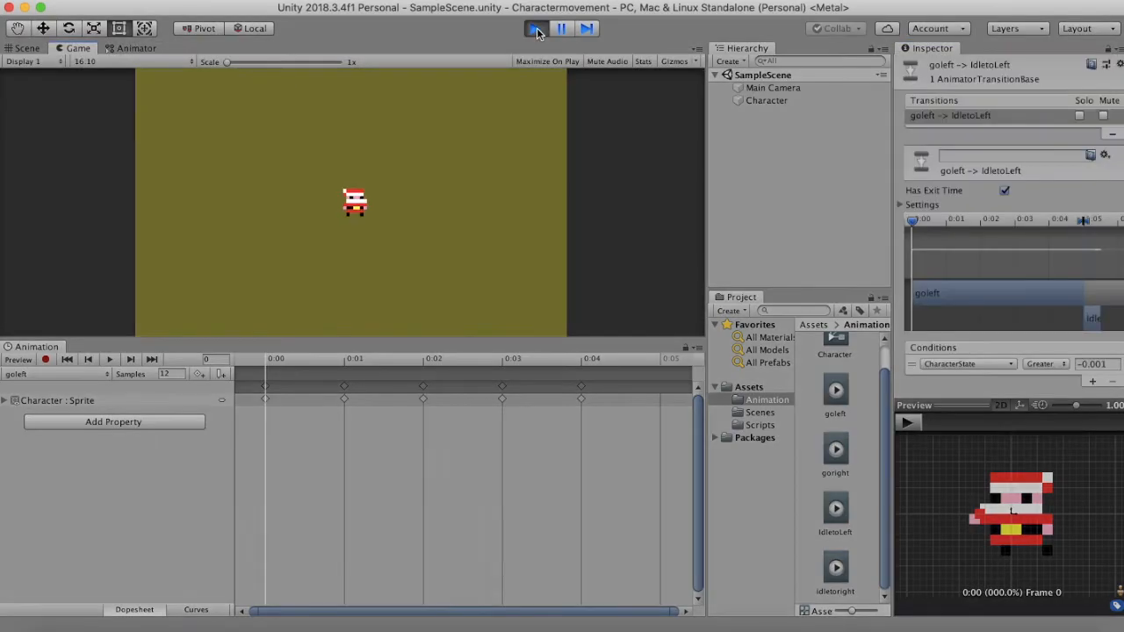
{"action": "key", "text": "Left"}
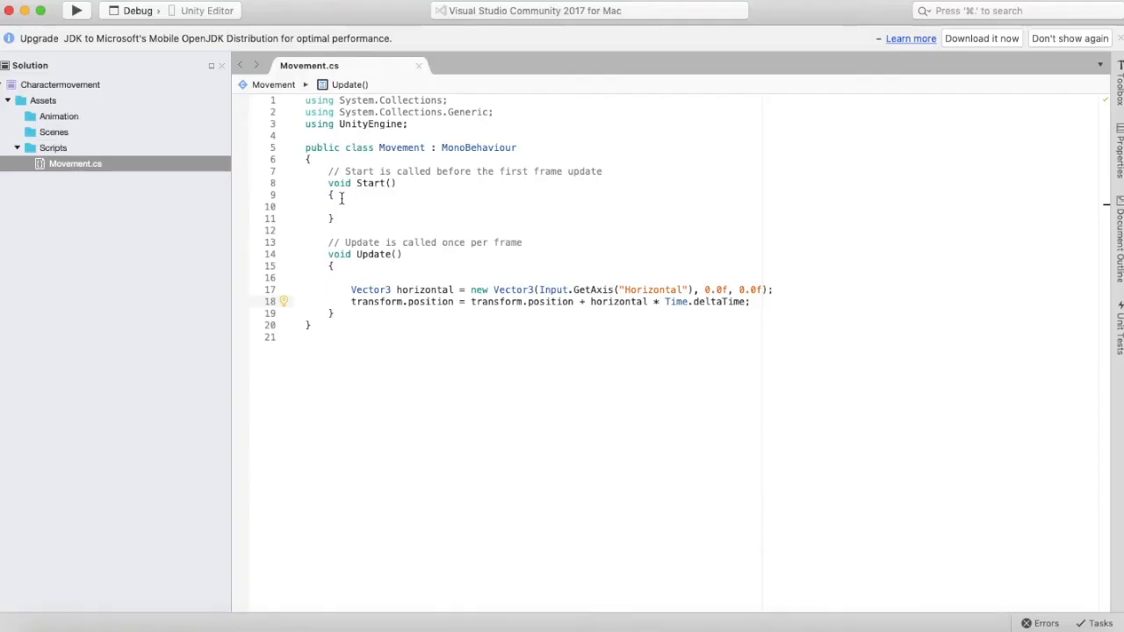
In Visual Studio, replace the Start method and its comment in Movement.cs with the field "public Animator characterAnim;".
{"action": "left_click_drag", "start_coordinate": [328, 172], "coordinate": [339, 217]}
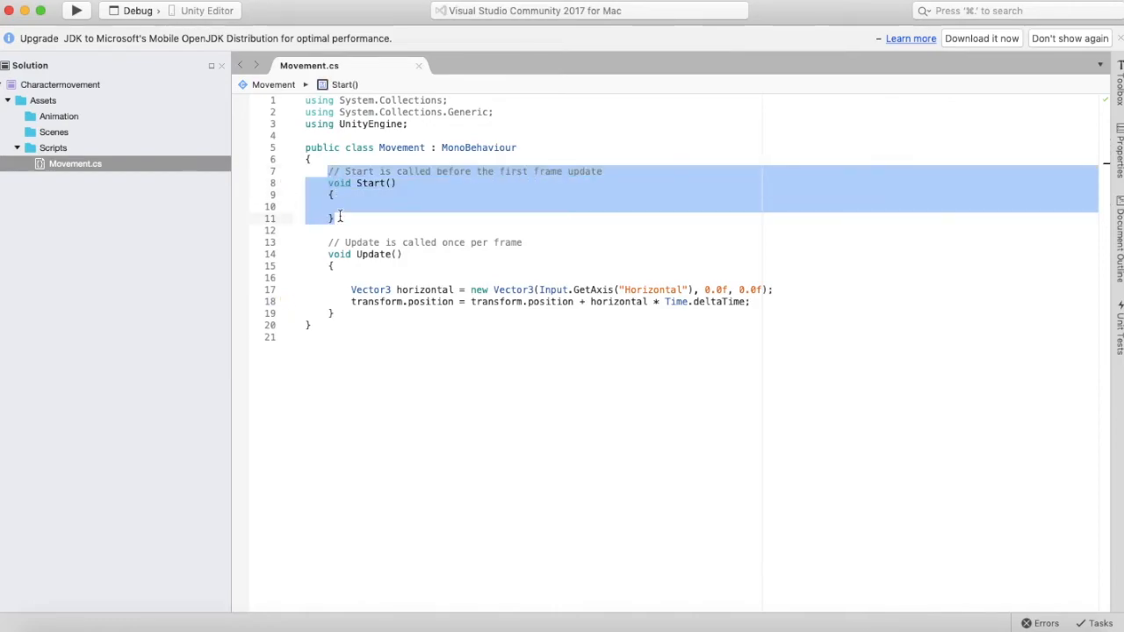
{"action": "key", "text": "BackSpace"}
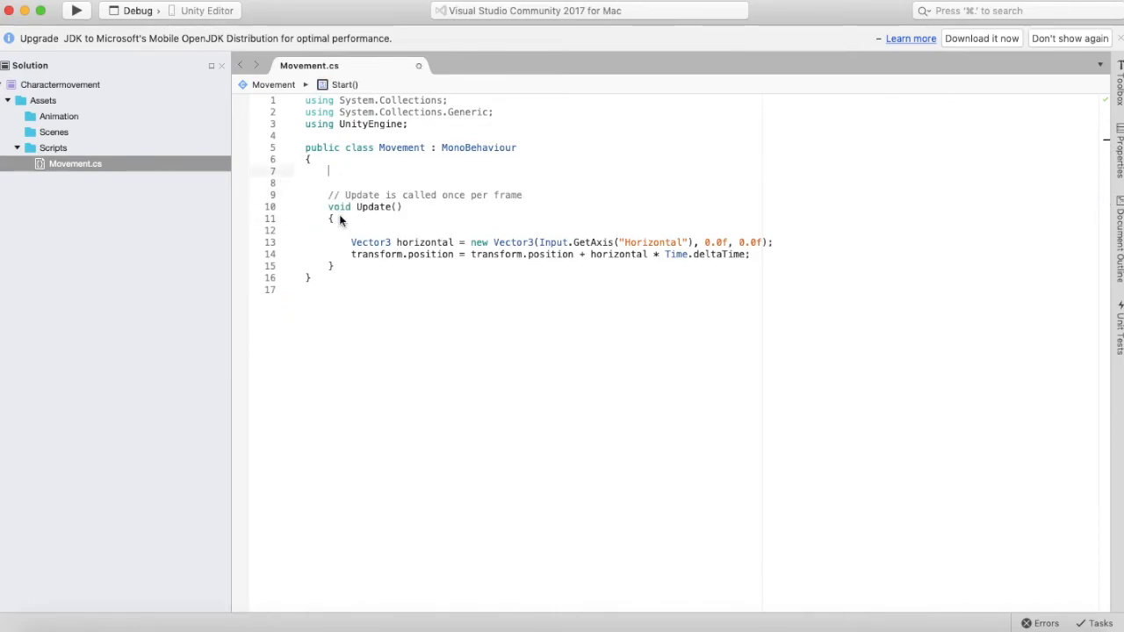
{"action": "type", "text": "public "}
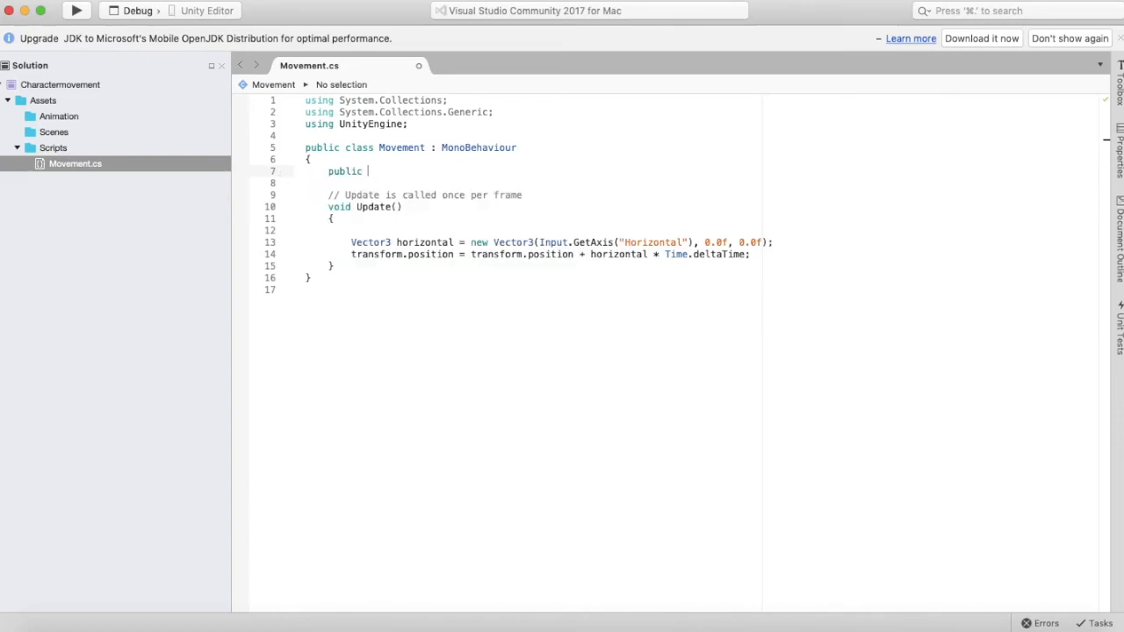
{"action": "type", "text": "Animator characterAnim;"}
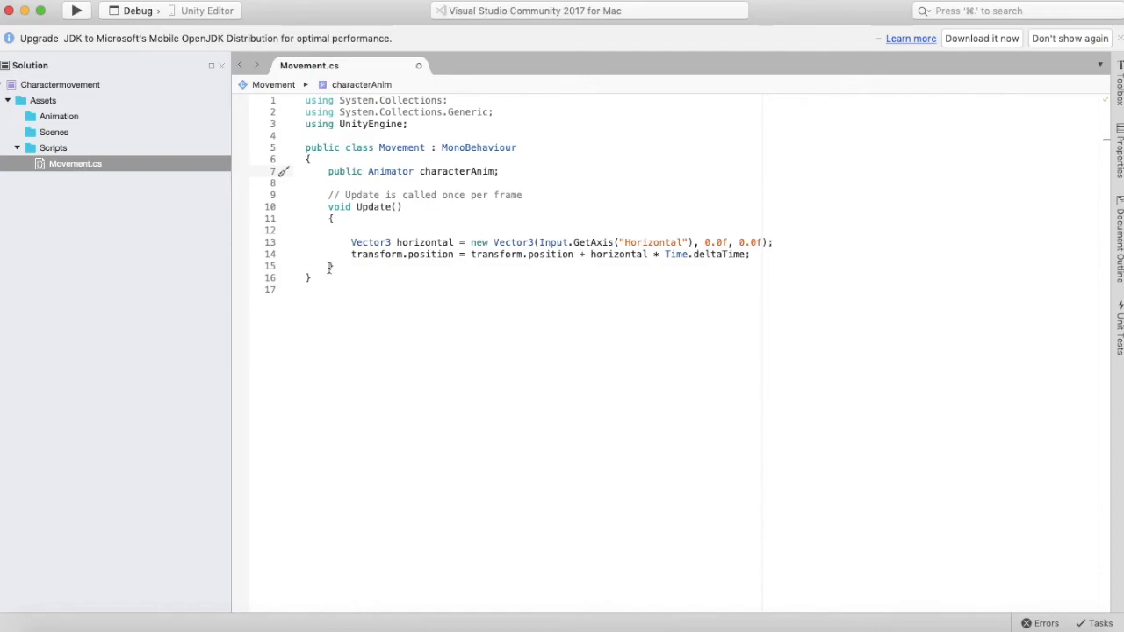
Add characterAnim.SetFloat("Characterstate", Input.GetAxis("Horizontal")); as the first line of the Update method.
{"action": "left_click", "coordinate": [364, 226]}
{"action": "type", "text": "c"}
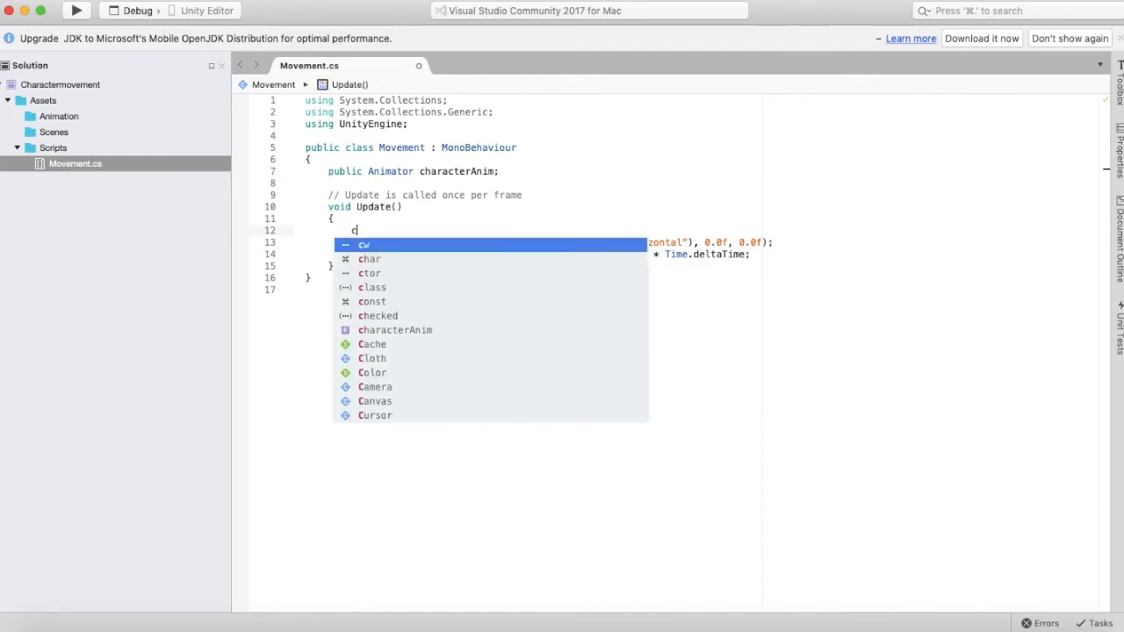
{"action": "type", "text": "haracterAnim.setf"}
{"action": "key", "text": "BackSpace"}
{"action": "type", "text": "f("}
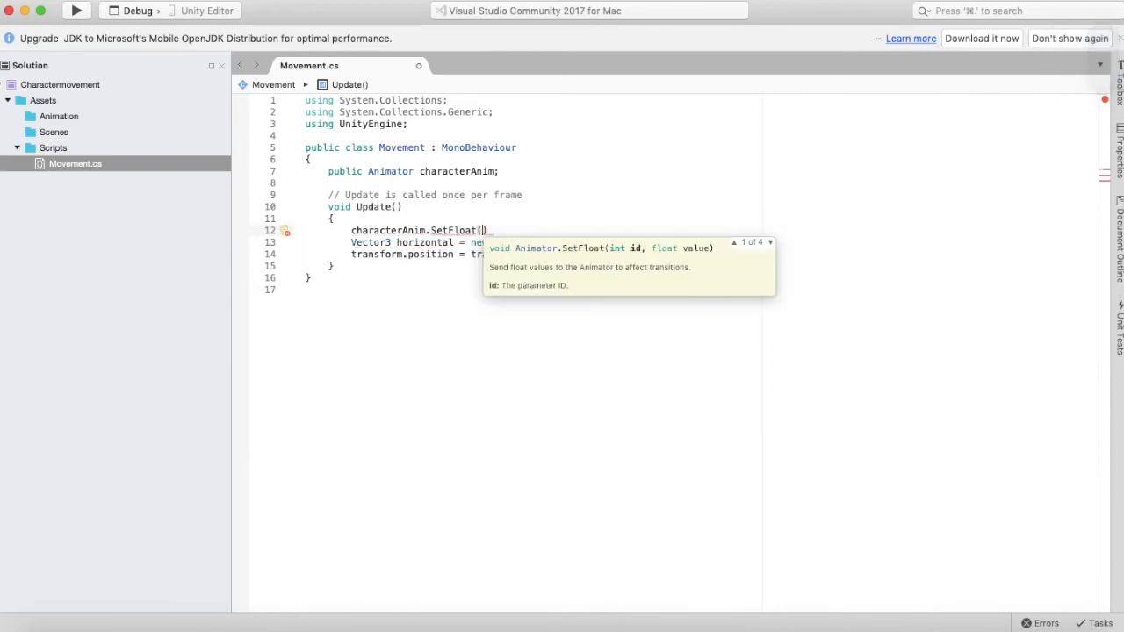
{"action": "type", "text": "\"Characterstate\",Input.GetAxis(\"Horizontal"}
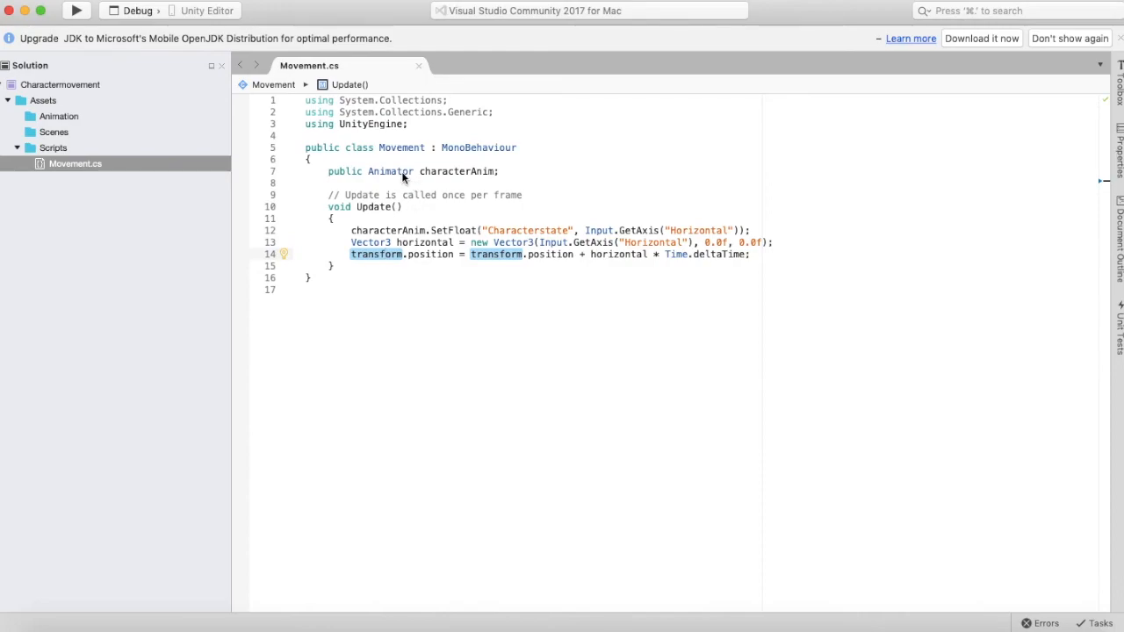
In Unity, assign the Character object's Animator component to the Character Anim field of its Movement script.
{"action": "mouse_move", "coordinate": [408, 174]}
{"action": "mouse_move", "coordinate": [467, 230]}
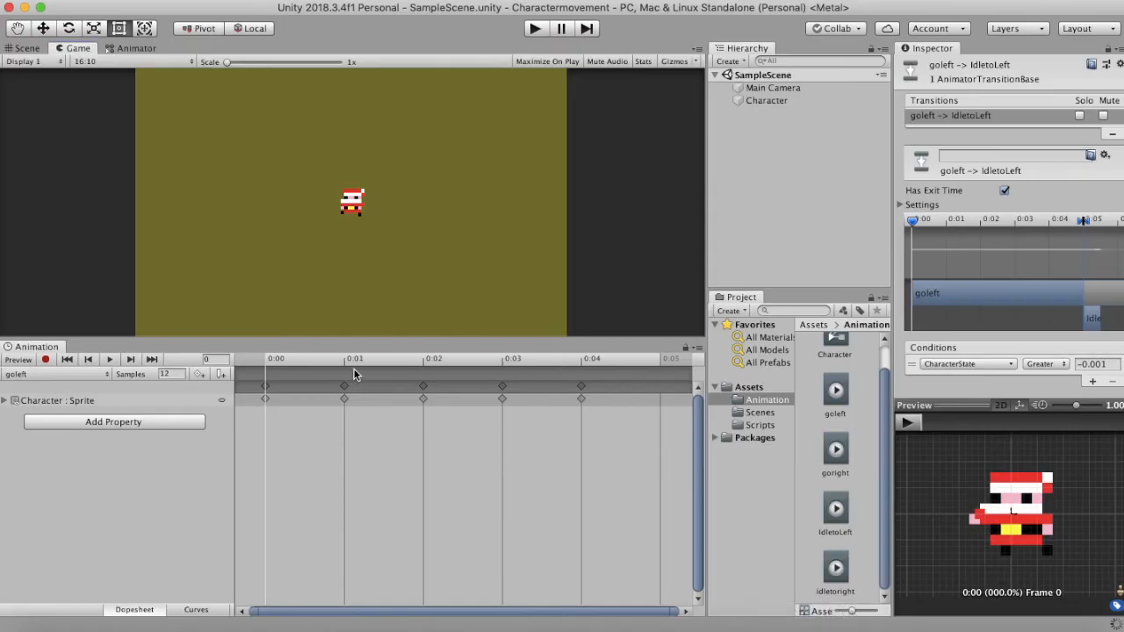
{"action": "left_click", "coordinate": [134, 49]}
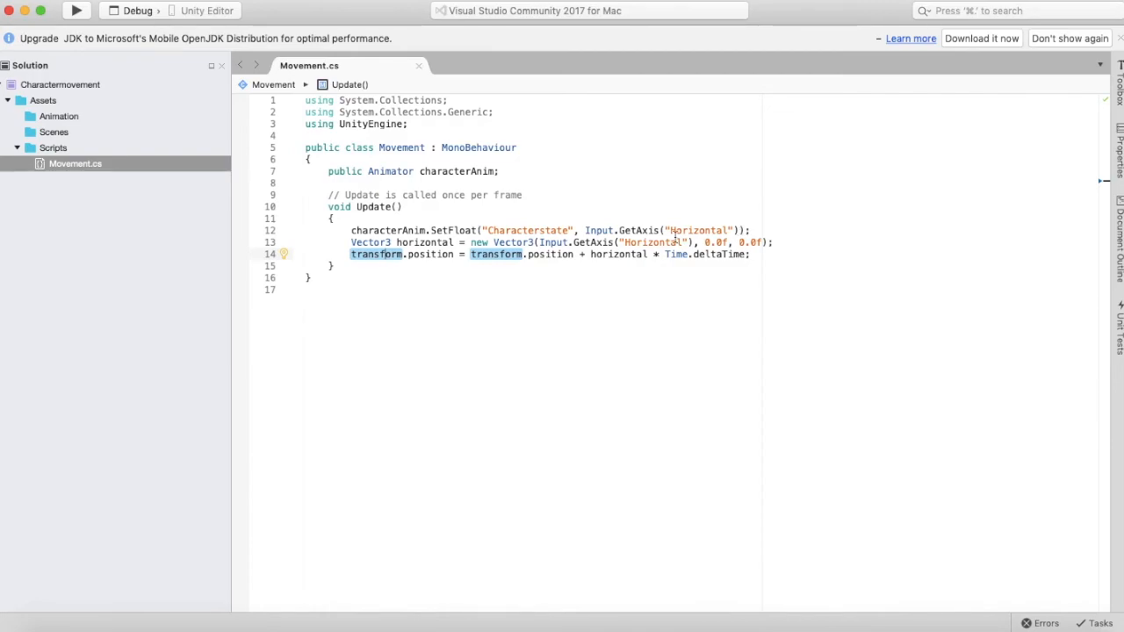
{"action": "left_click", "coordinate": [882, 626]}
{"action": "left_click", "coordinate": [762, 99]}
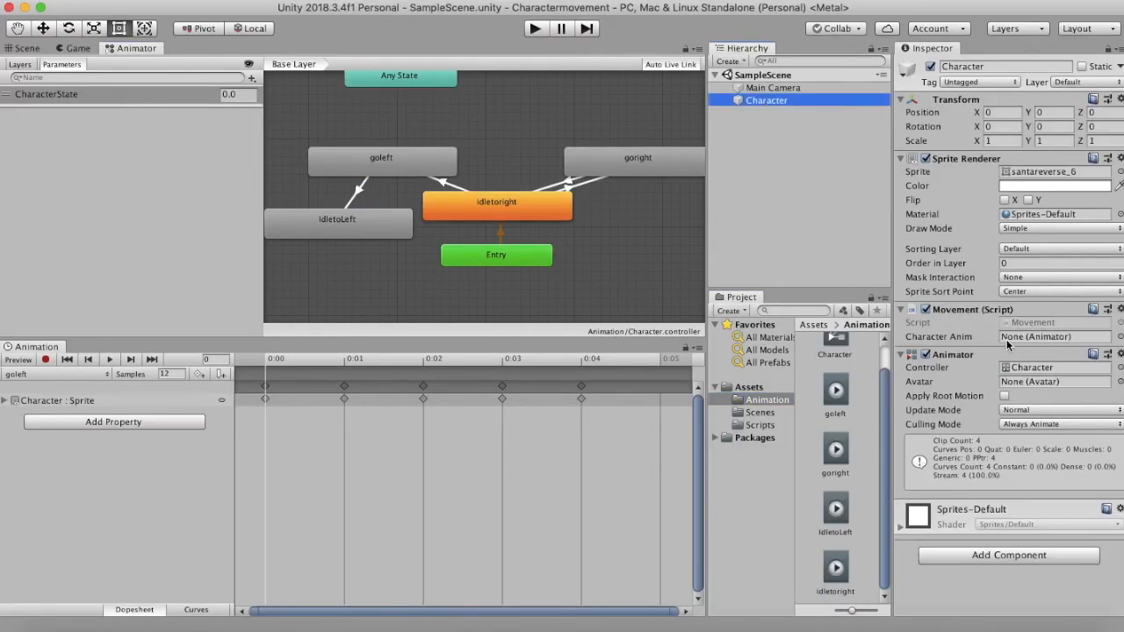
{"action": "left_click_drag", "start_coordinate": [955, 359], "coordinate": [1017, 339]}
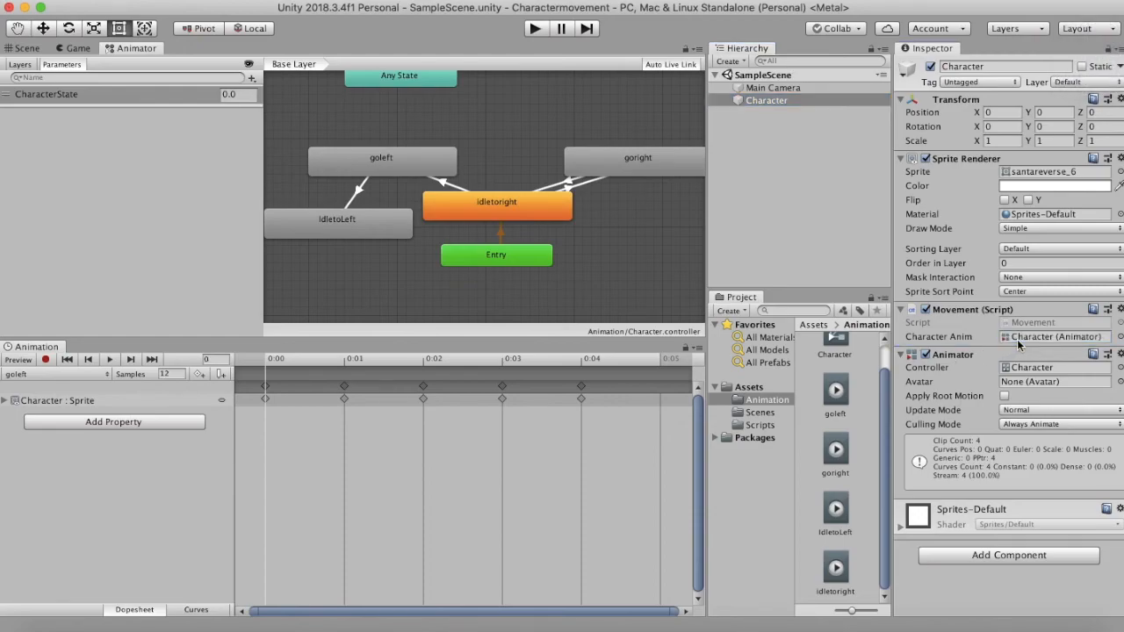
Run the game, test moving the character left and right, and stop play mode.
{"action": "left_click", "coordinate": [534, 28]}
{"action": "key", "text": "Left"}
{"action": "key", "text": "Right"}
{"action": "key", "text": "Left"}
{"action": "left_click", "coordinate": [535, 28]}
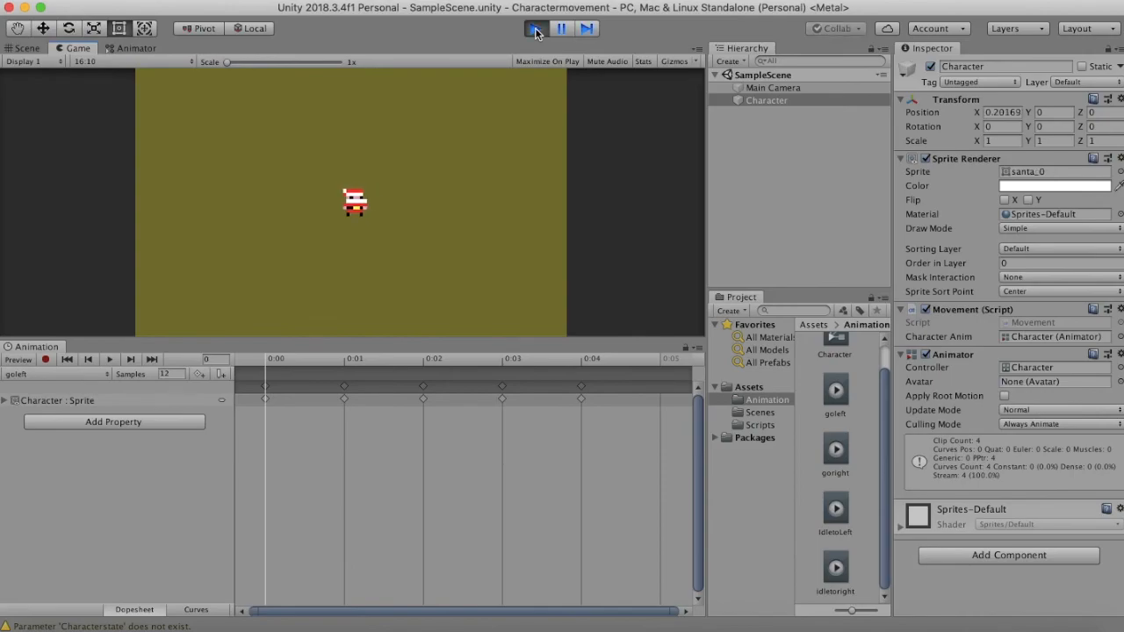
Correct the SetFloat parameter name to "CharacterState" in Movement.cs, and test the character's leftward movement in Unity's play mode.
{"action": "left_click", "coordinate": [139, 49]}
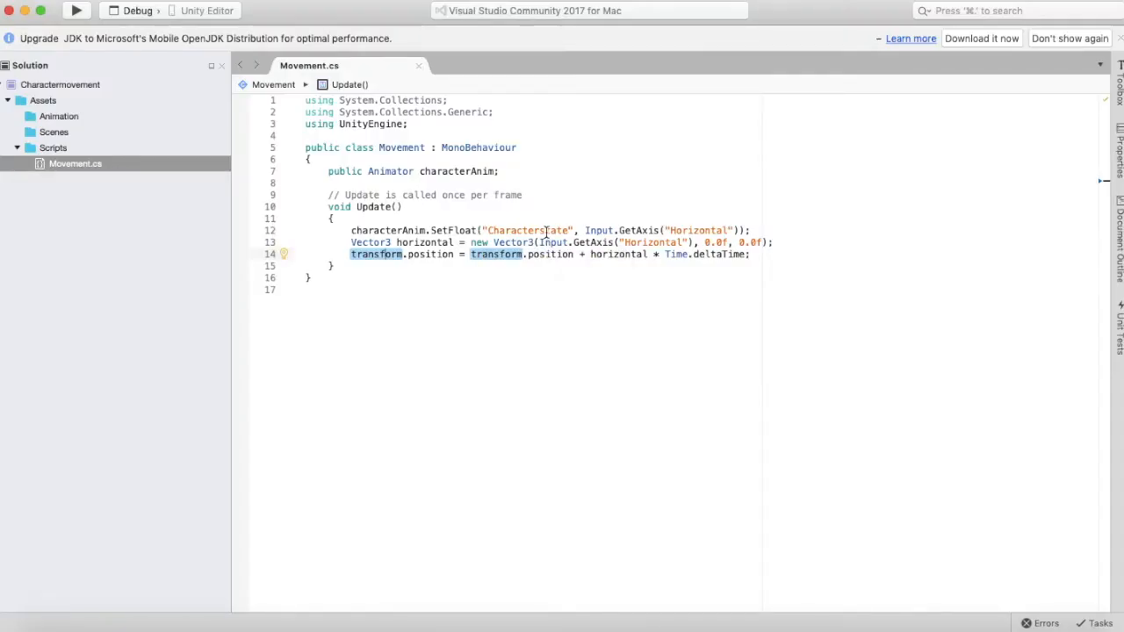
{"action": "left_click", "coordinate": [545, 231]}
{"action": "key", "text": "BackSpace"}
{"action": "type", "text": "S"}
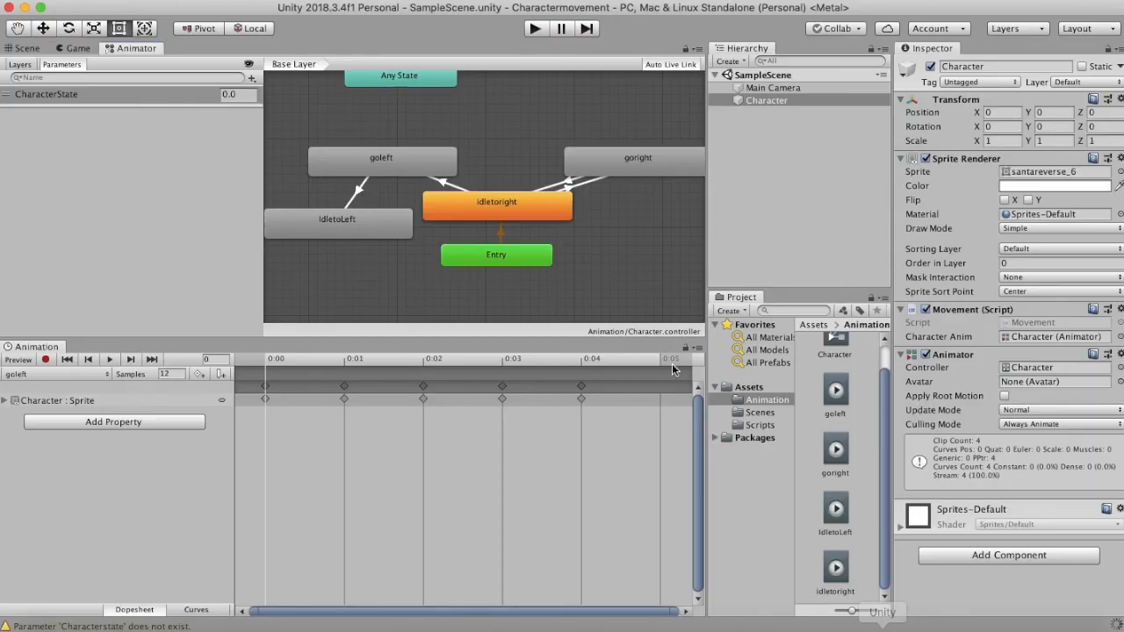
{"action": "left_click", "coordinate": [536, 29]}
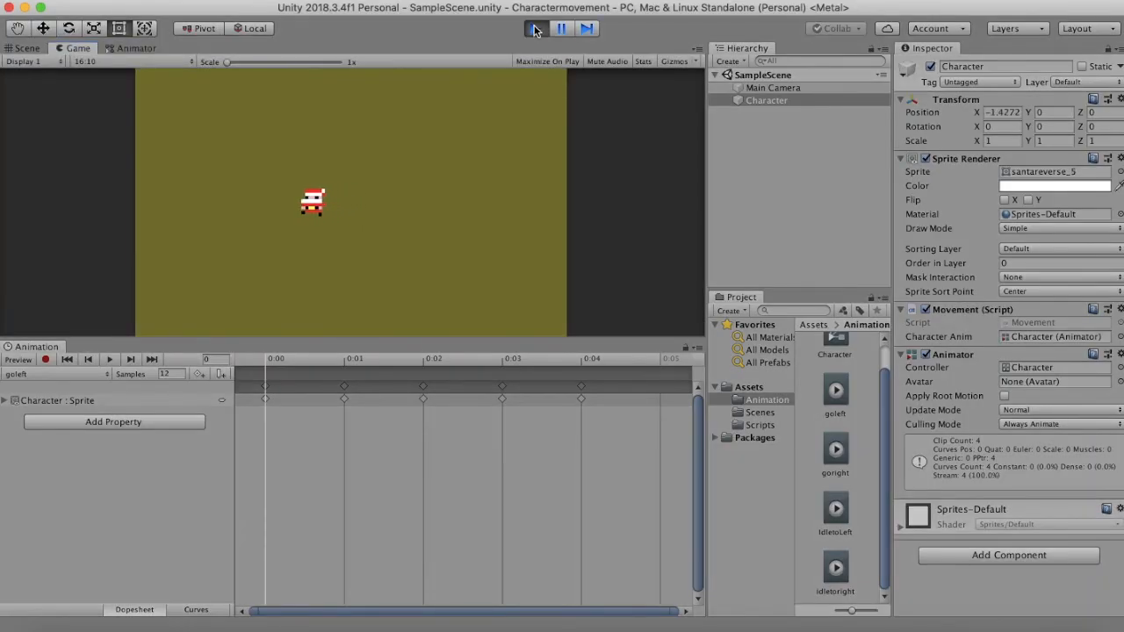
{"action": "key", "text": "Left"}
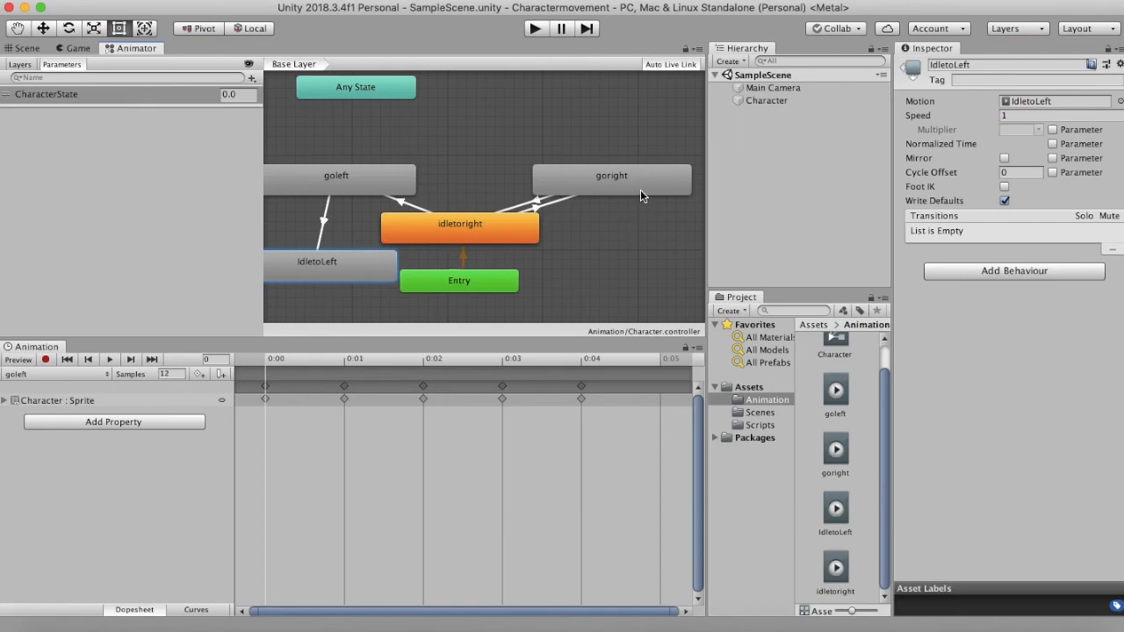
Make a transition from the IdletoLeft state to the goright state.
{"action": "right_click", "coordinate": [331, 270]}
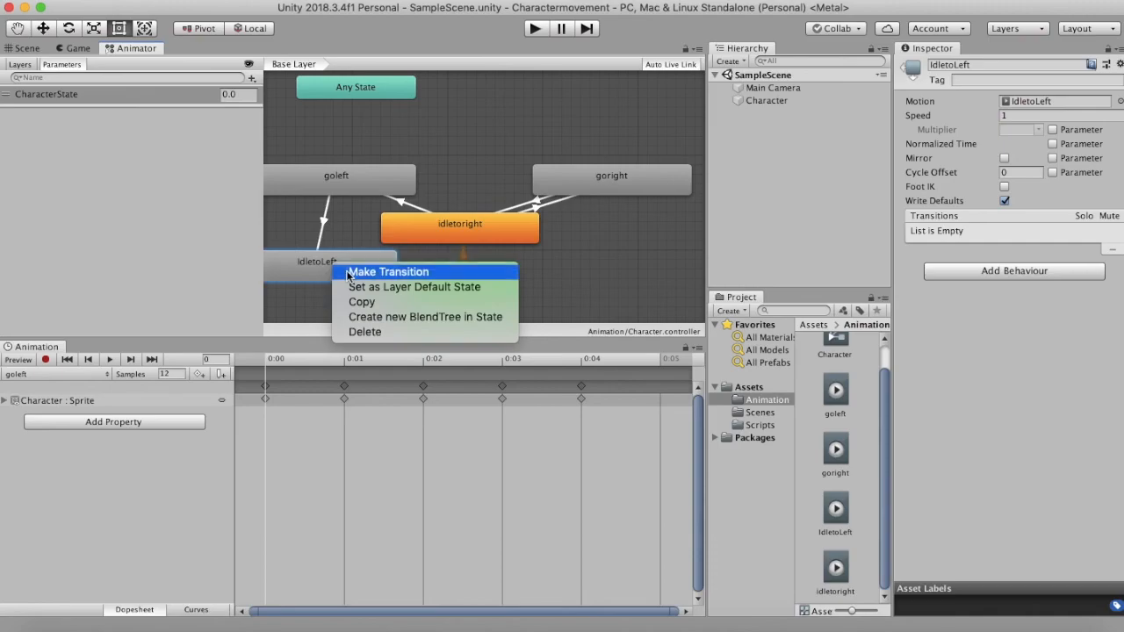
{"action": "left_click", "coordinate": [349, 273]}
{"action": "left_click", "coordinate": [618, 190]}
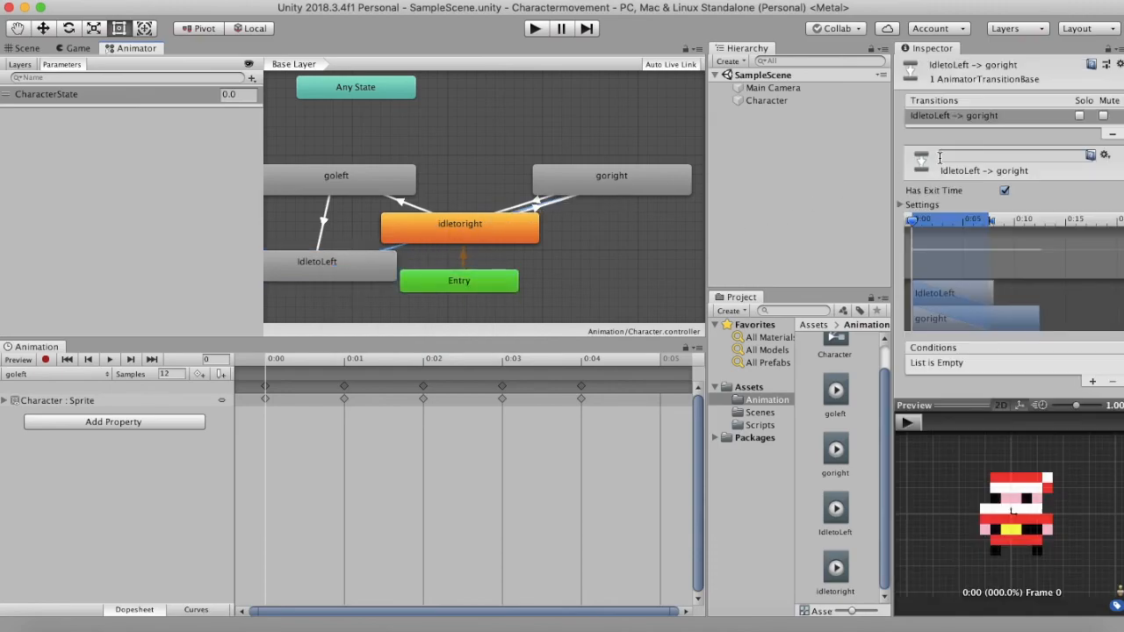
For the IdletoLeft to goright transition, disable Fixed Duration, set Transition Duration to 0, and add the condition CharacterState Greater 0.
{"action": "left_click", "coordinate": [900, 204]}
{"action": "left_click", "coordinate": [1005, 233]}
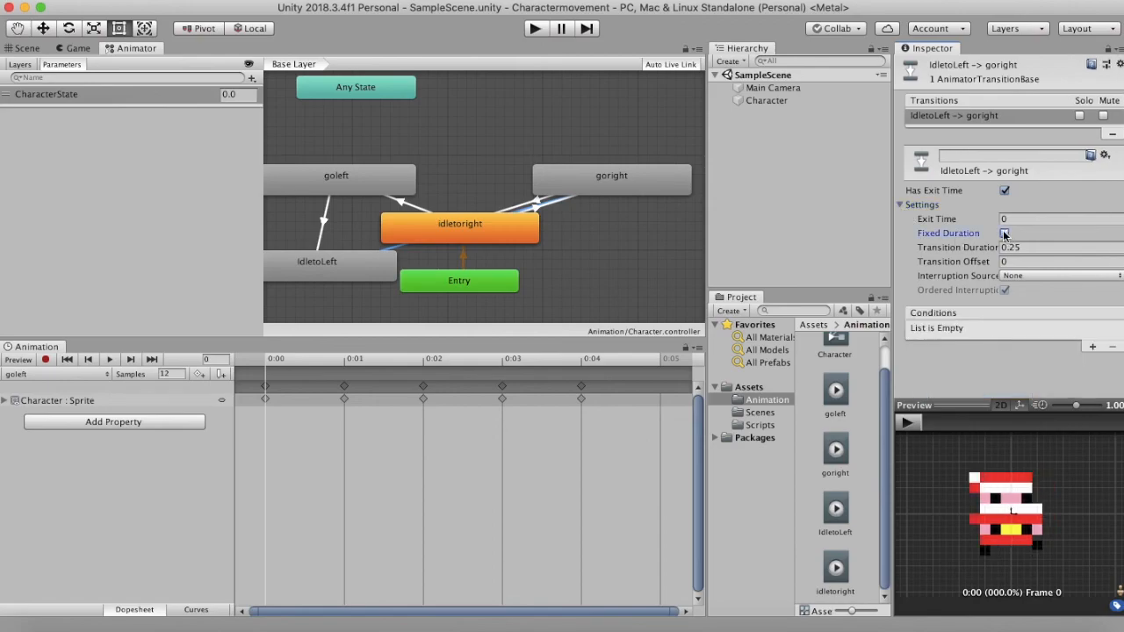
{"action": "left_click", "coordinate": [1018, 248]}
{"action": "type", "text": "0"}
{"action": "left_click", "coordinate": [1092, 346]}
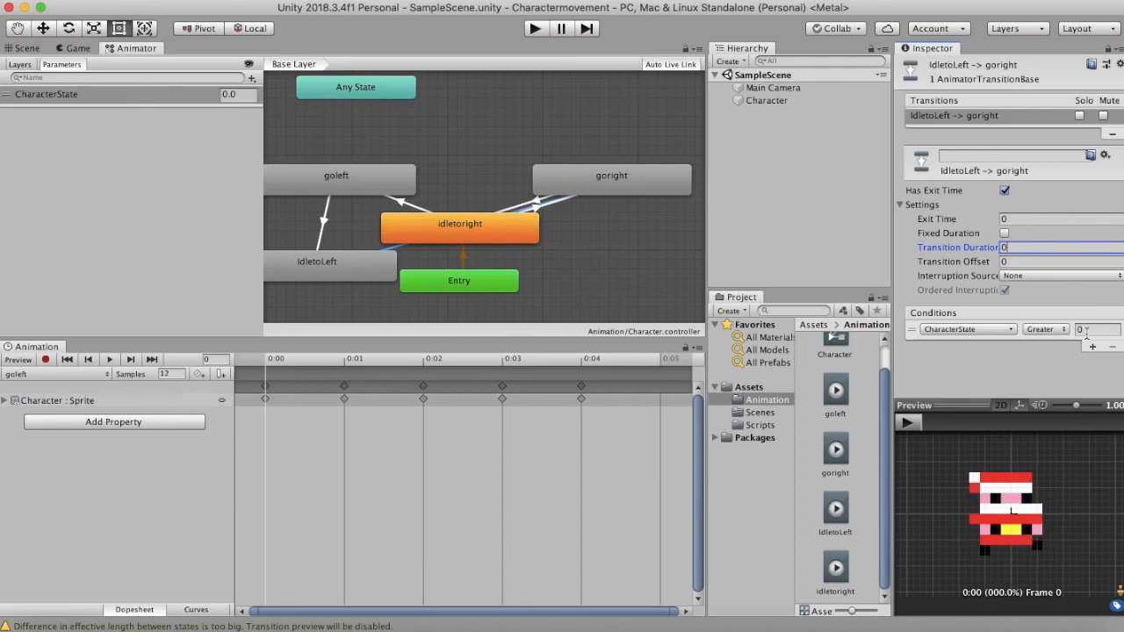
Play the game, move the character right, left and right again to check the animations, and stop play mode.
{"action": "left_click", "coordinate": [532, 30]}
{"action": "key", "text": "Right"}
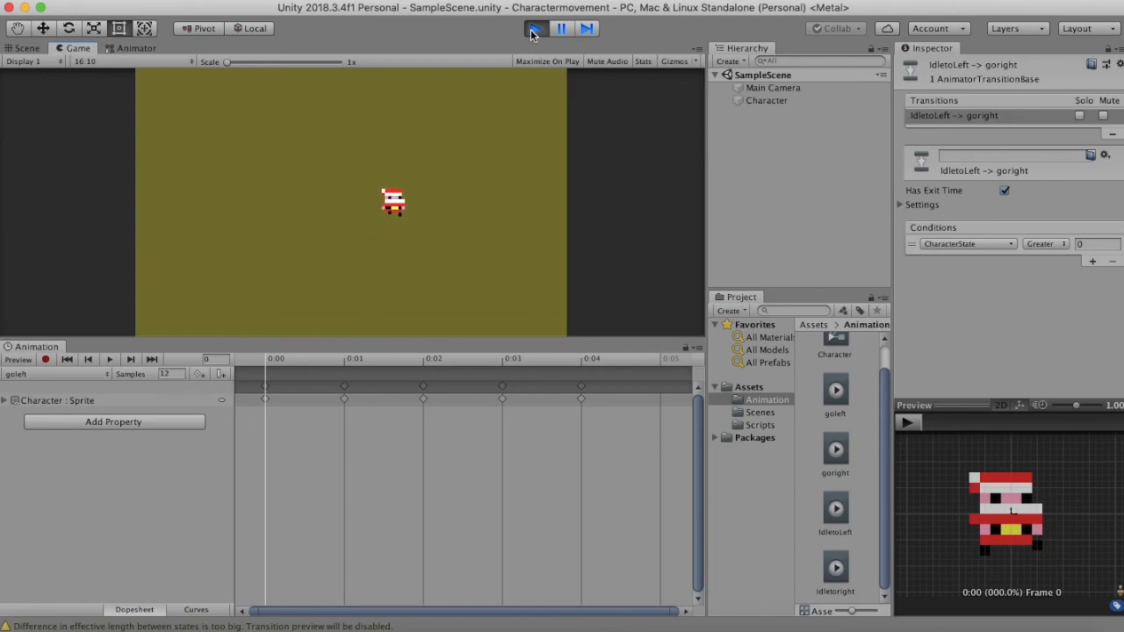
{"action": "key", "text": "Left"}
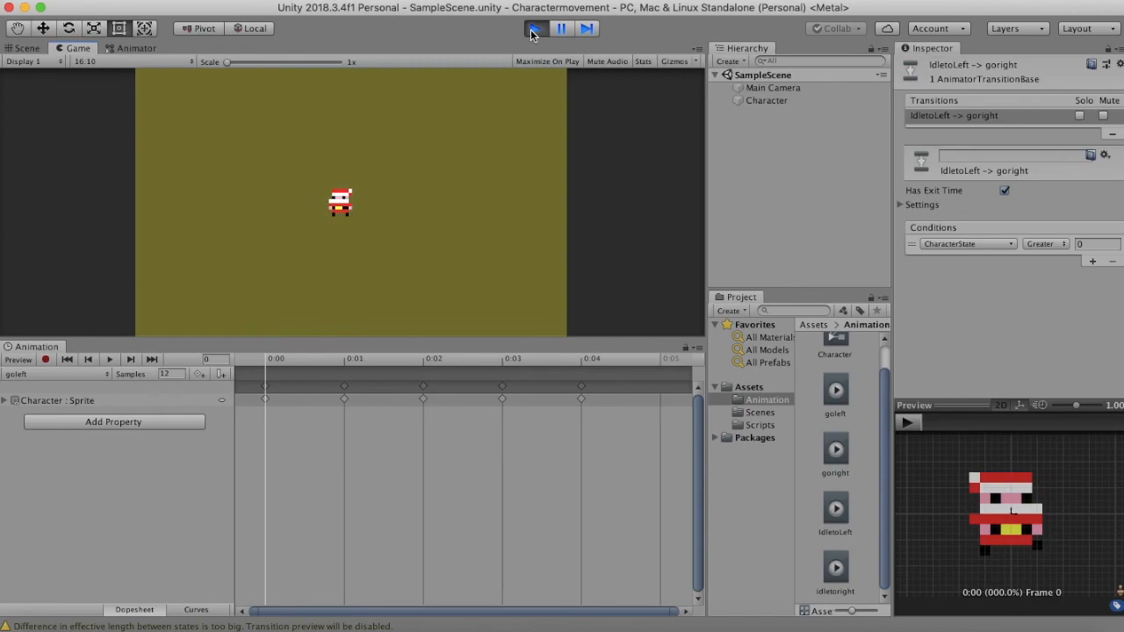
{"action": "key", "text": "Right"}
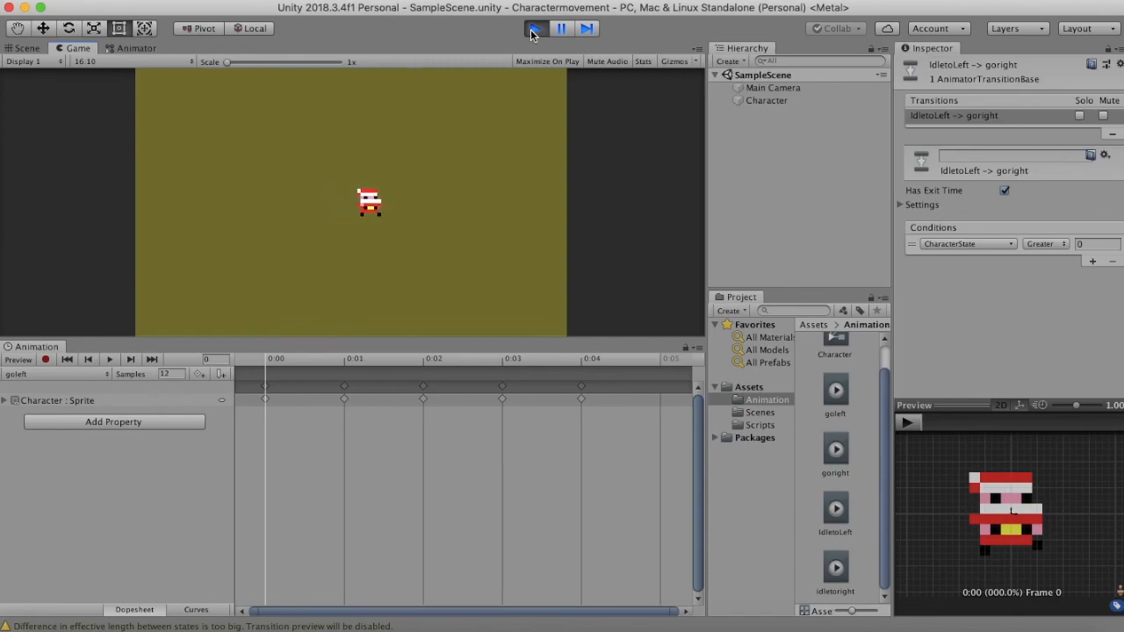
{"action": "left_click", "coordinate": [533, 29]}
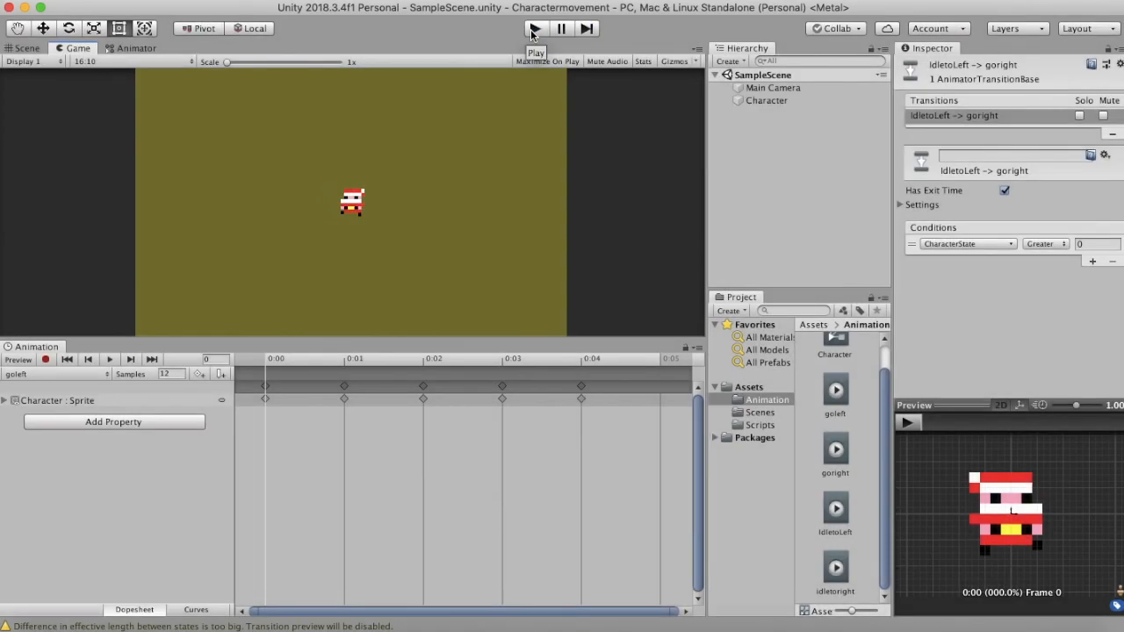